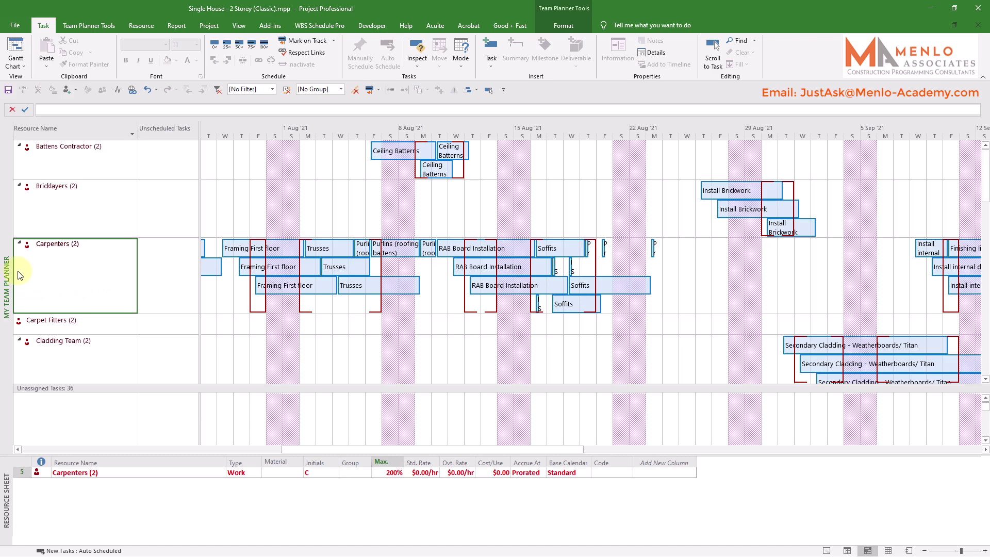
# Step: Switch to the Gantt - Daily view and examine the overallocated carpenters' tasks Framing ground floor and Framing First floor under Framing - Lot 1
pyautogui.rightClick(5, 237)
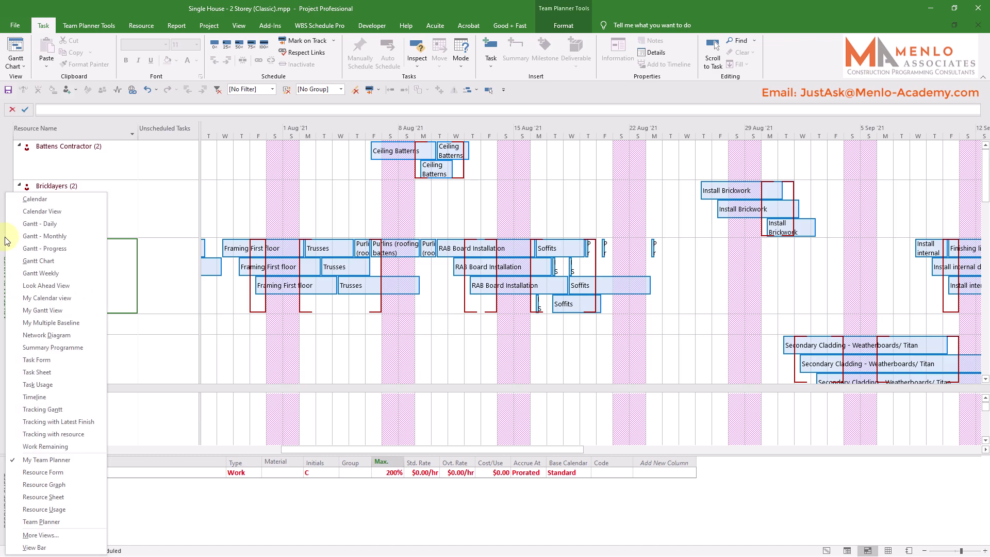
pyautogui.click(50, 226)
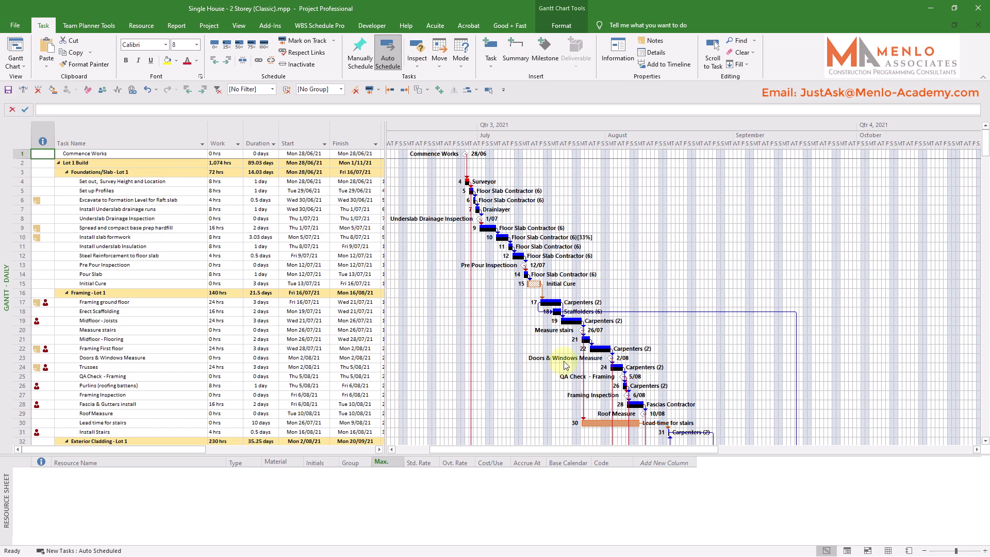
pyautogui.scroll(-5, 586, 328)
pyautogui.scroll(5, 587, 331)
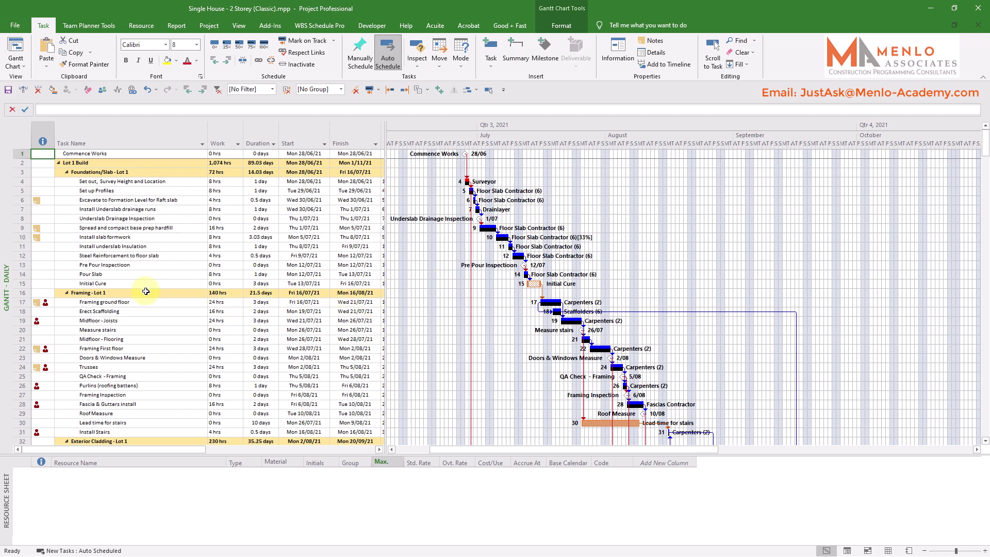
pyautogui.scroll(-1, 178, 307)
pyautogui.scroll(1, 179, 304)
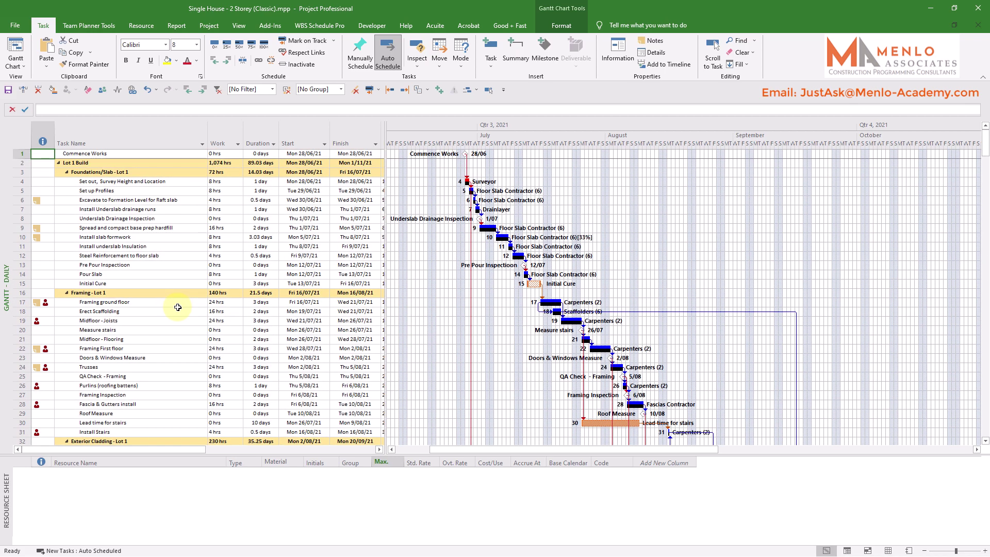
pyautogui.scroll(-2, 180, 299)
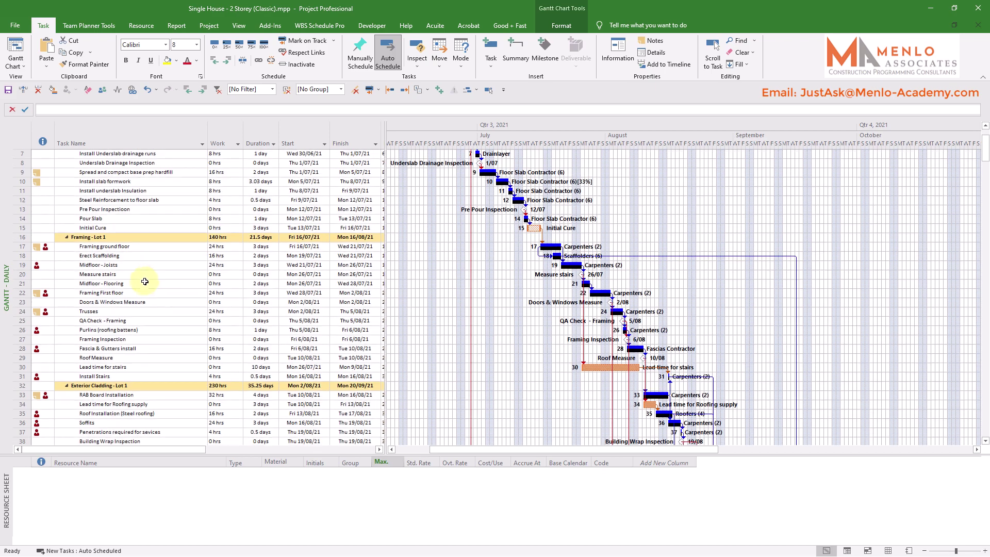
pyautogui.click(119, 247)
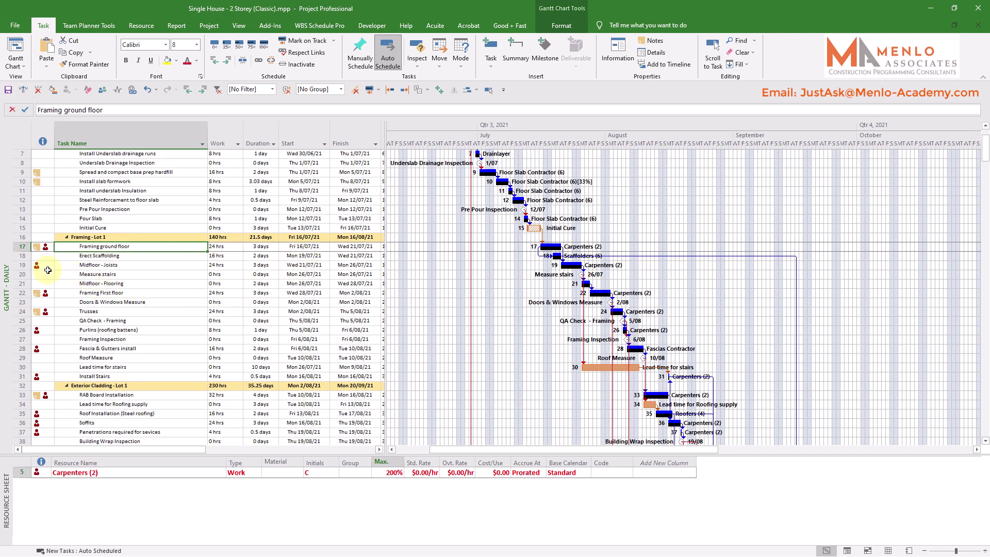
pyautogui.click(97, 293)
pyautogui.scroll(-2, 255, 281)
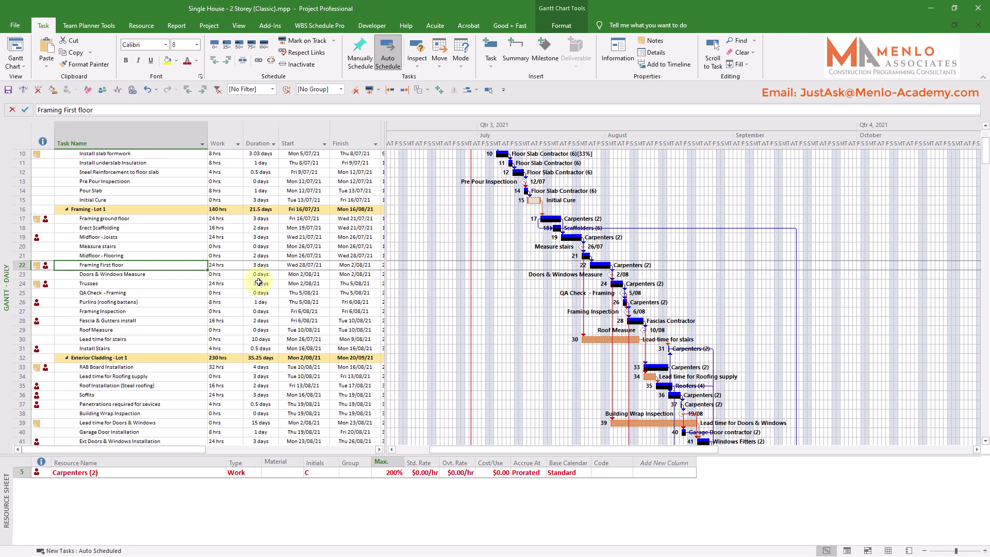
pyautogui.scroll(3, 259, 282)
pyautogui.scroll(1, 258, 282)
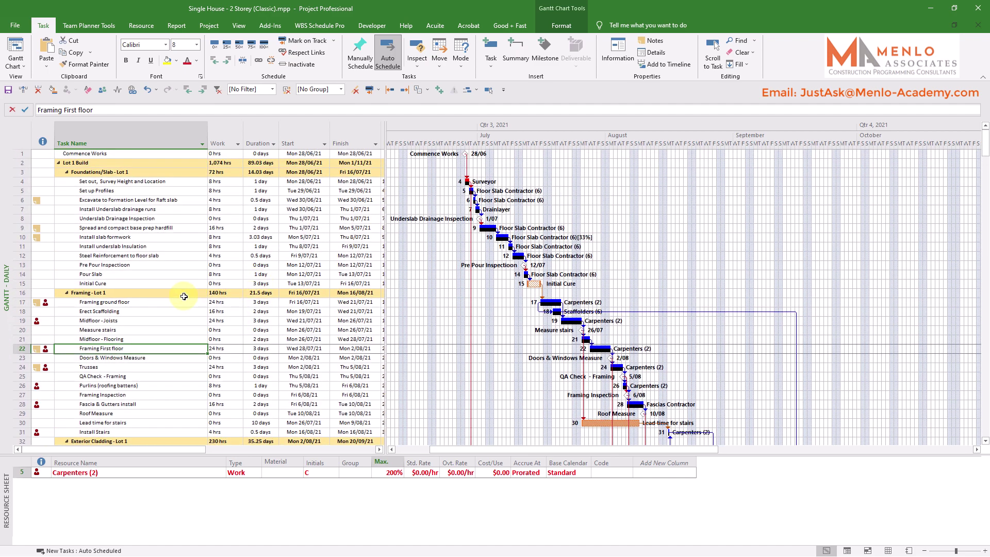
# Step: Switch to the My Team Planner view and select the Battens Contractor (2) resource
pyautogui.rightClick(5, 313)
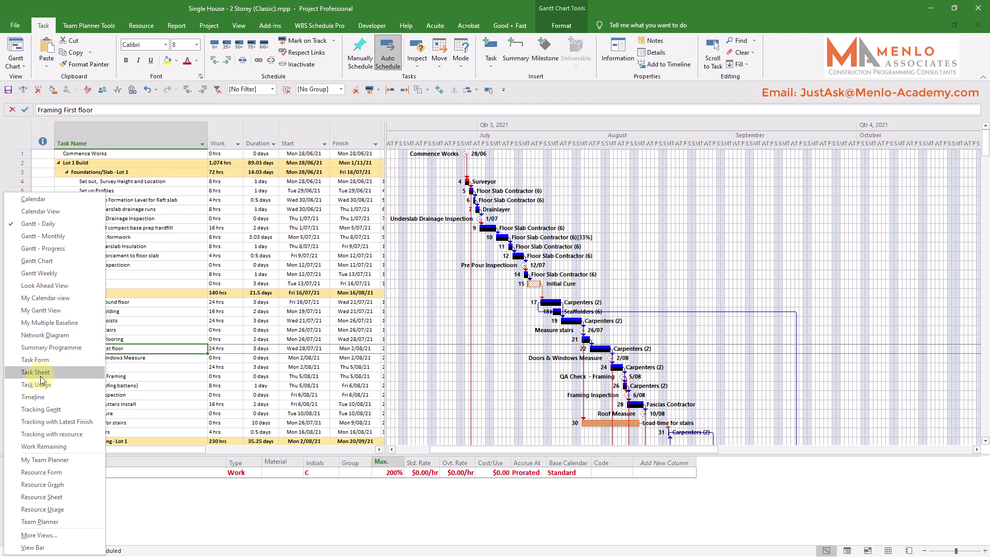
pyautogui.click(49, 460)
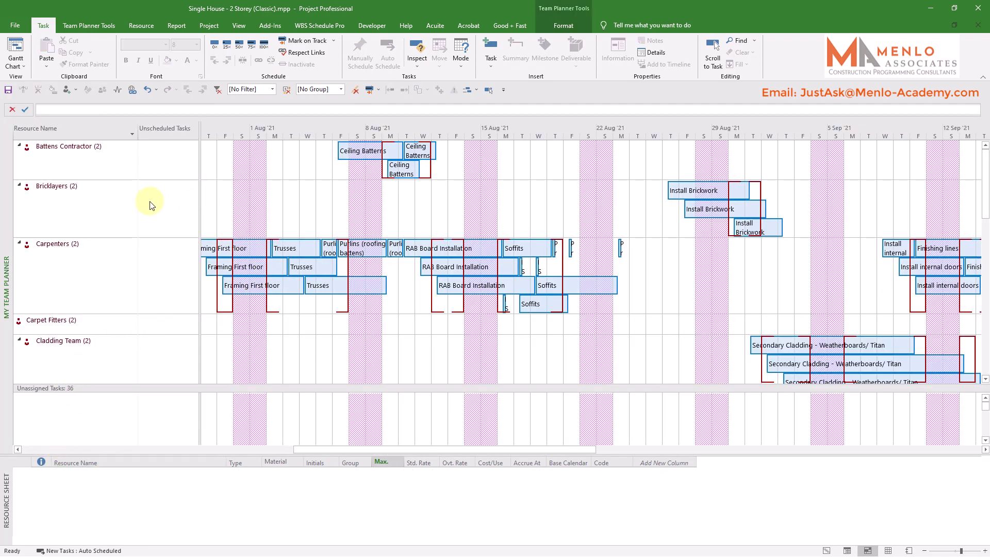
pyautogui.click(113, 165)
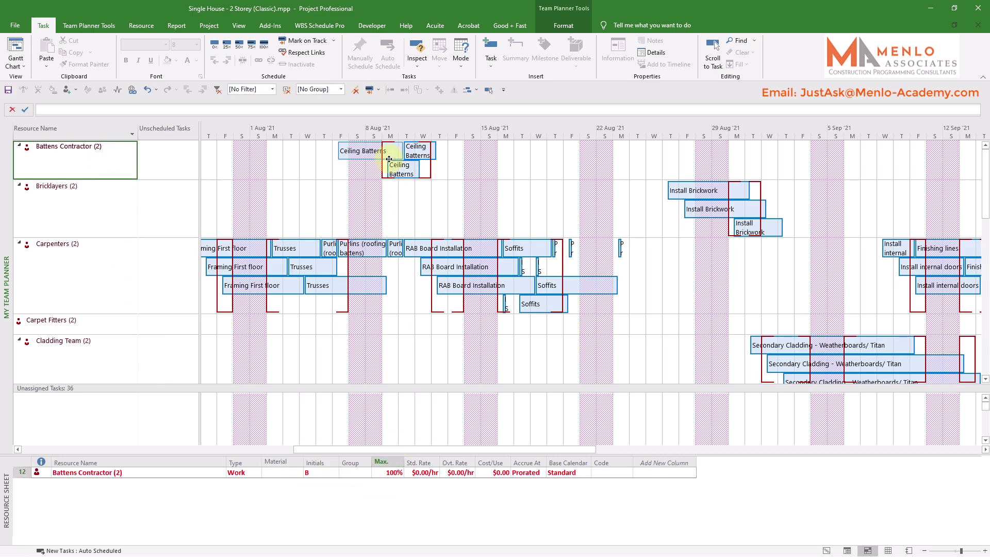
# Step: Move the Lot 2 Ceiling Batterns task to start on Thursday 12 August, directly after the Lot 3 Ceiling Batterns task
pyautogui.moveTo(399, 172)
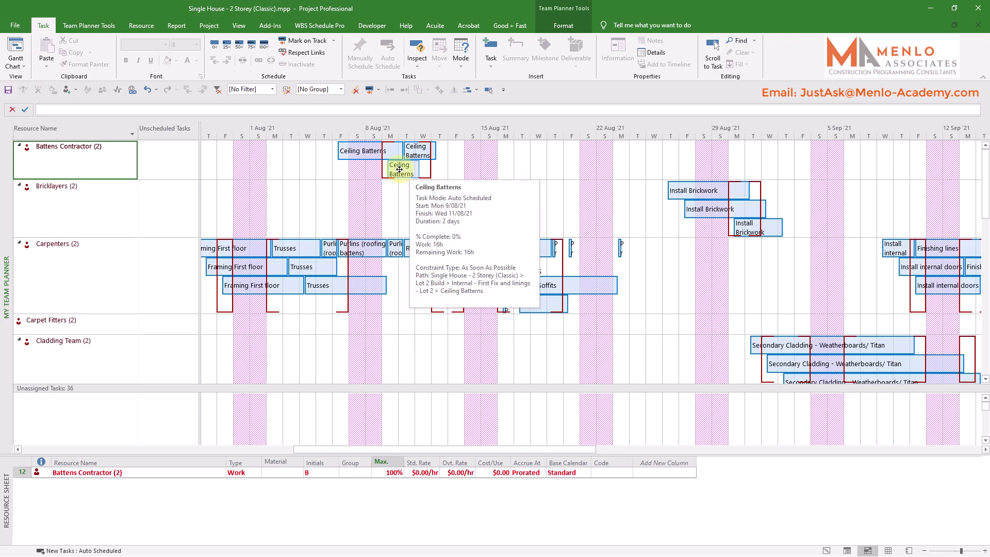
pyautogui.moveTo(400, 169); pyautogui.dragTo(412, 176)
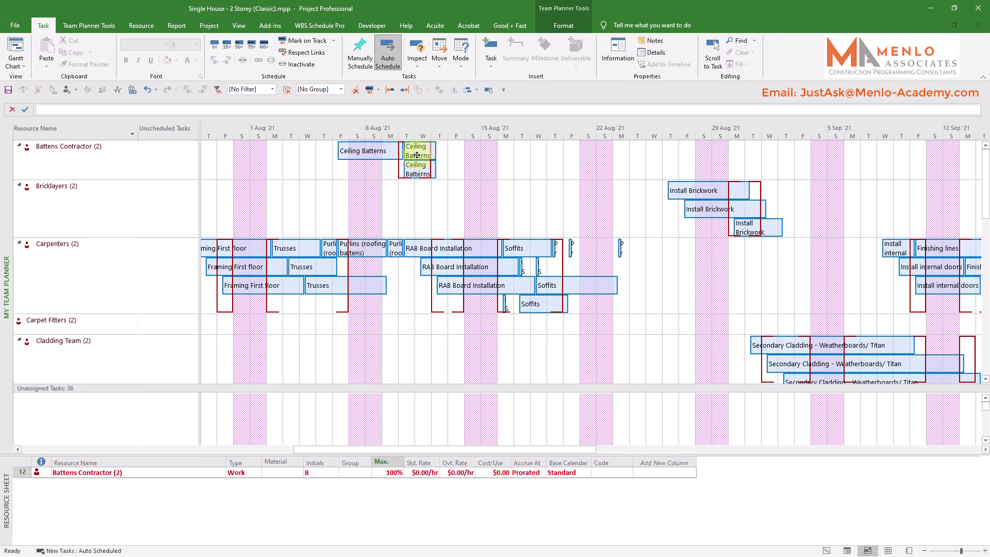
pyautogui.moveTo(415, 169)
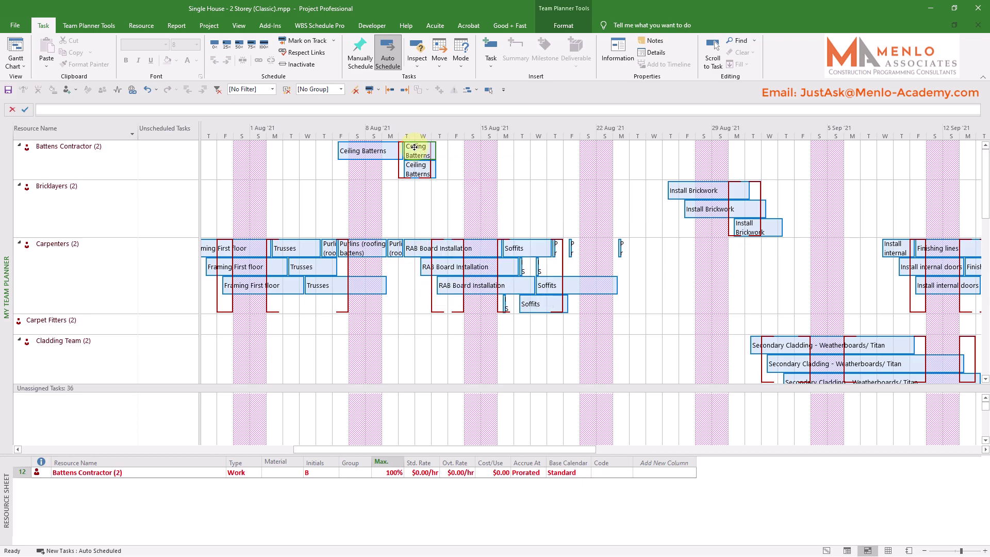
pyautogui.moveTo(420, 150); pyautogui.dragTo(443, 148)
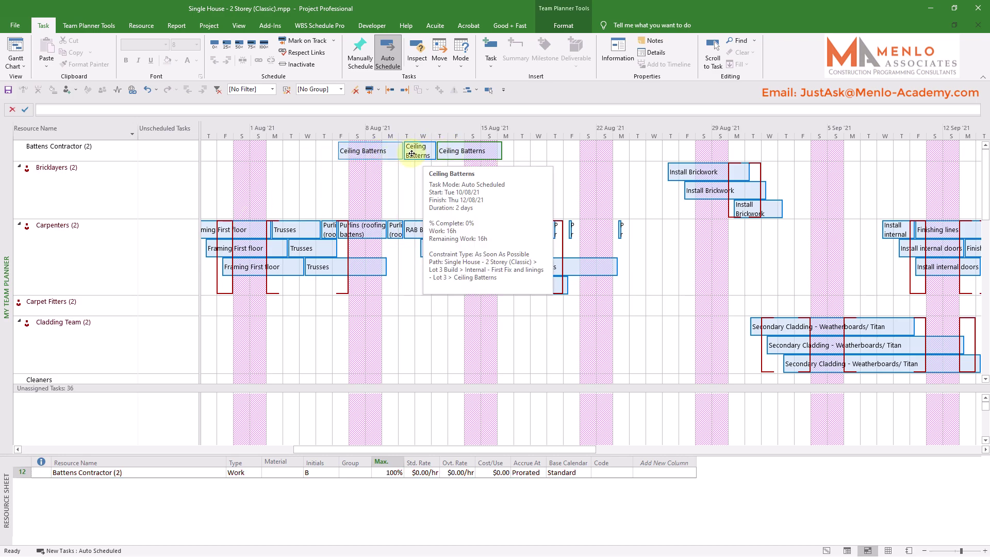
pyautogui.click(421, 154)
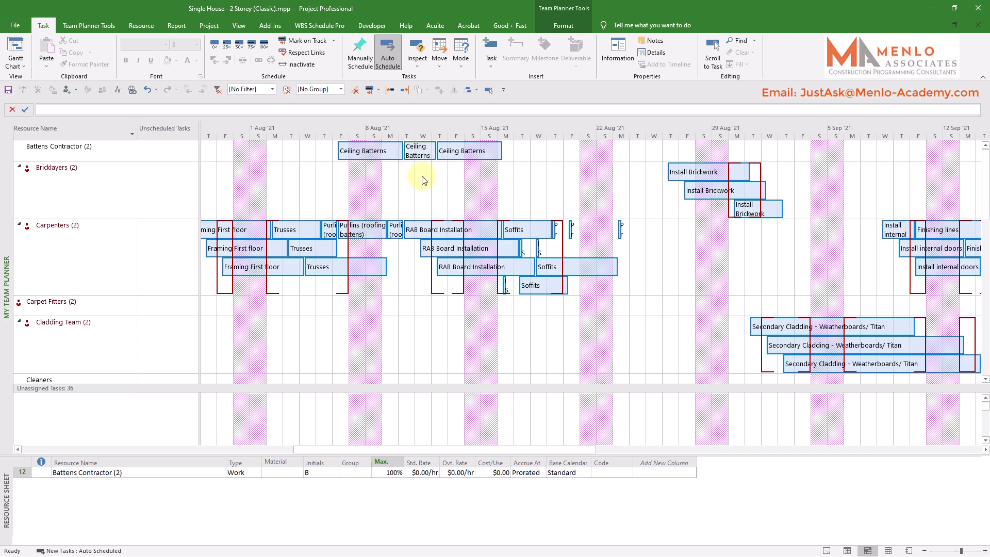
pyautogui.click(452, 152)
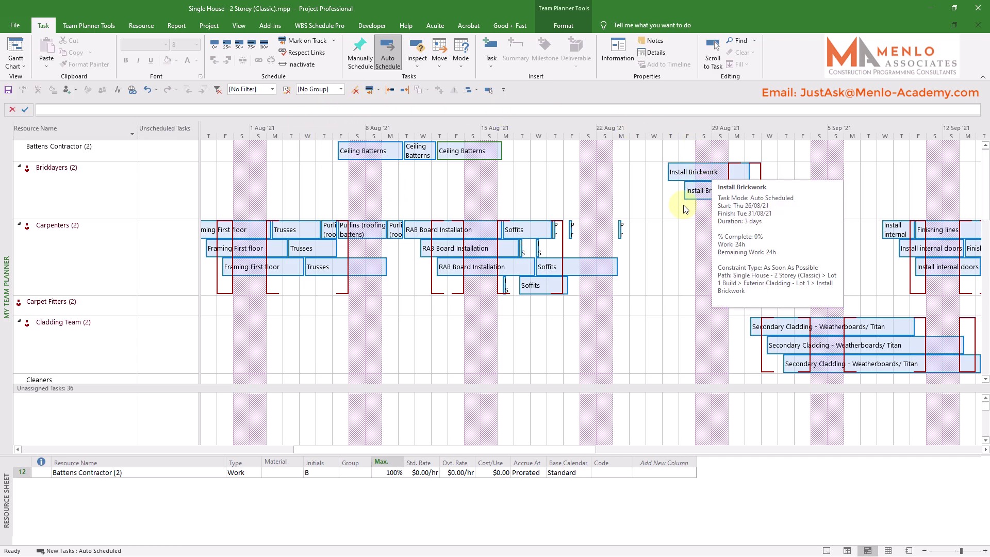
# Step: Try moving the third Install Brickwork task of Bricklayers (2) to start on Tuesday 31 August, directly after the Lot 1 task
pyautogui.click(96, 184)
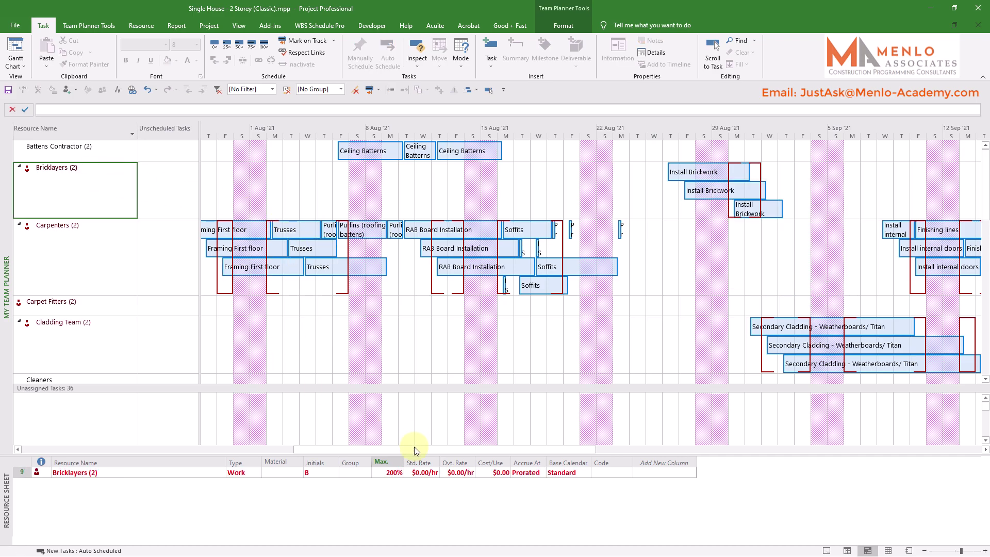
pyautogui.click(696, 174)
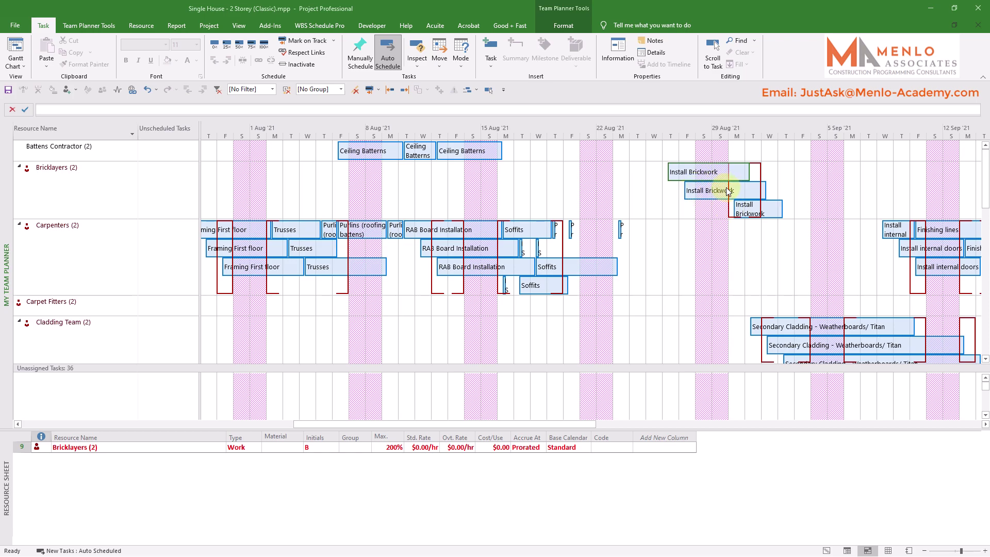
pyautogui.click(744, 209)
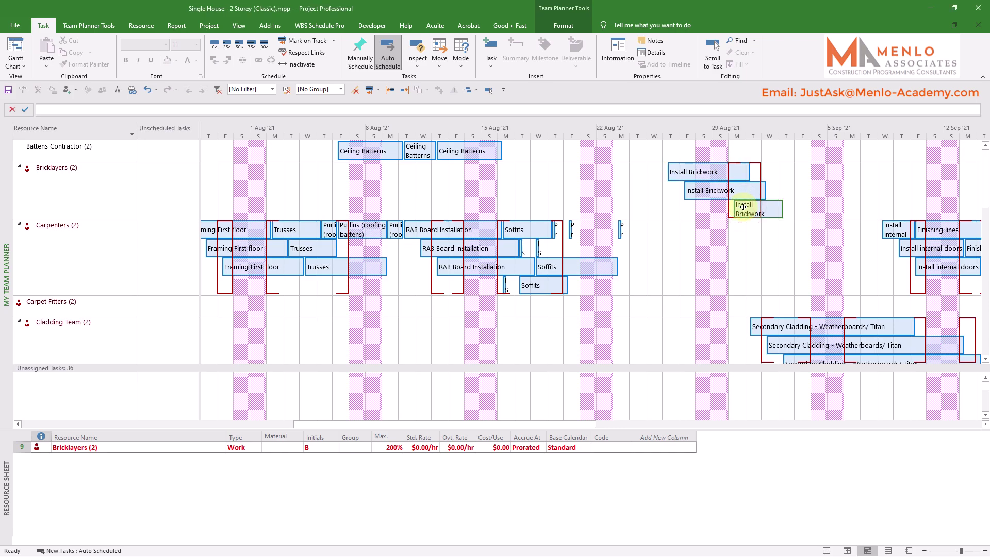
pyautogui.moveTo(743, 207); pyautogui.dragTo(758, 212)
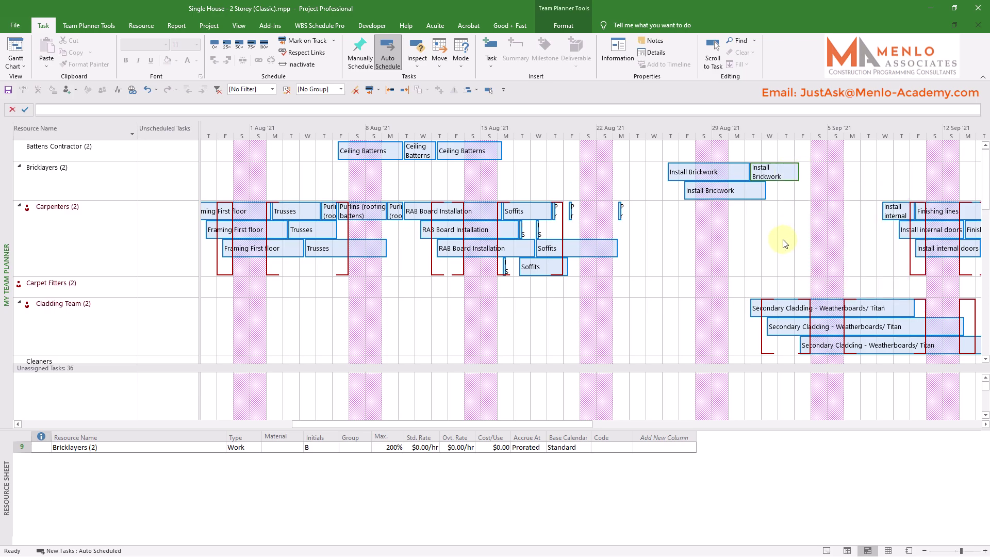
pyautogui.hotkey('ctrl', 'z')
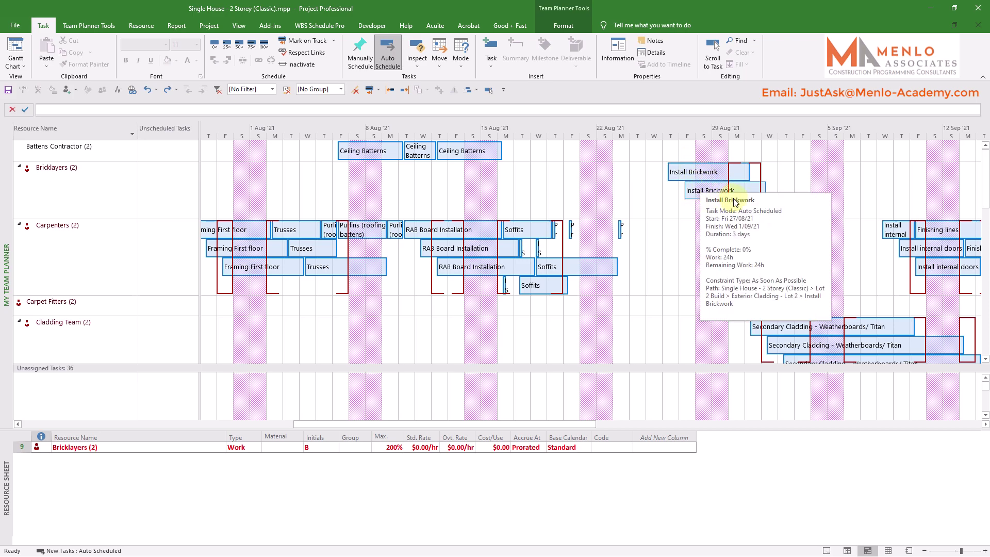
# Step: Set the Bricklayers (2) assignment units to 200% on the Lot 1 Install Brickwork task
pyautogui.click(684, 174)
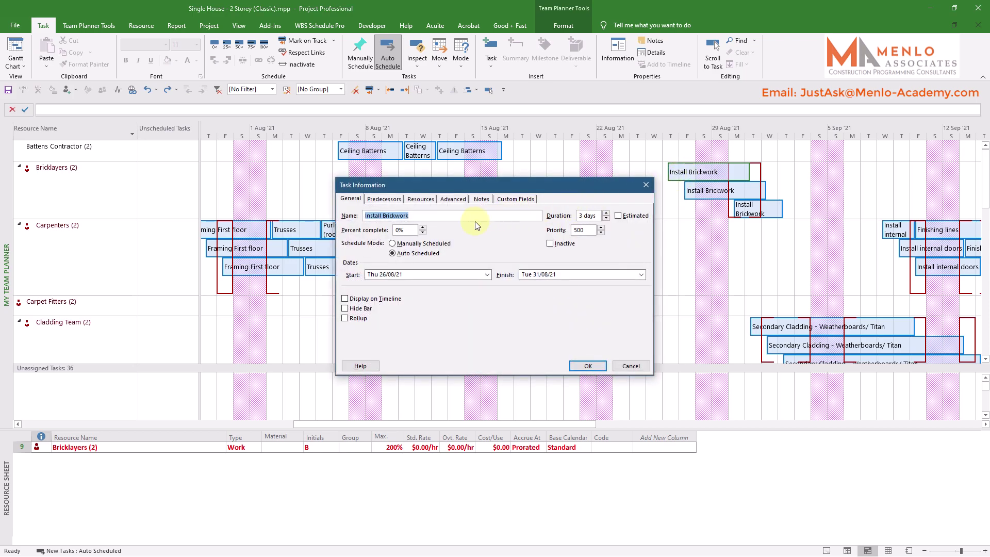
pyautogui.click(424, 200)
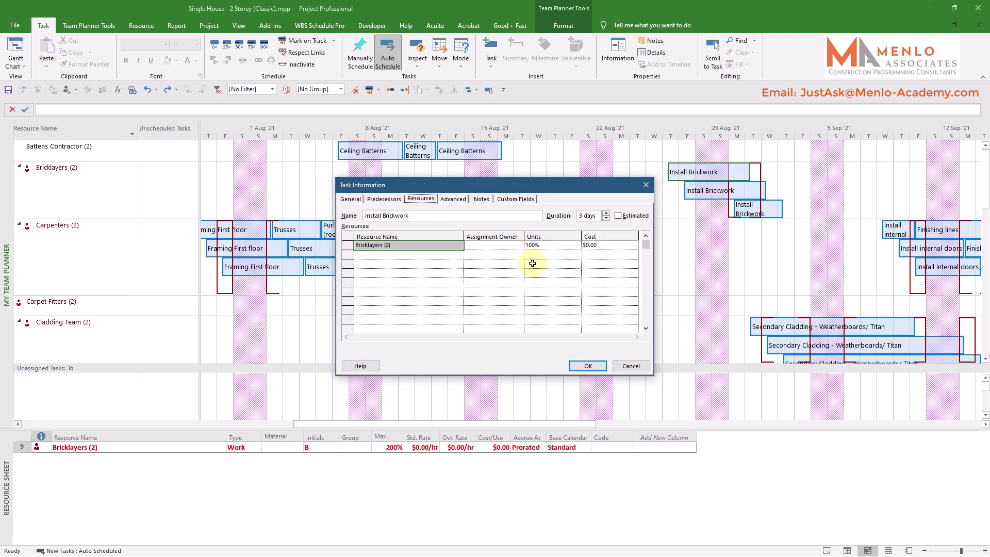
pyautogui.click(552, 246)
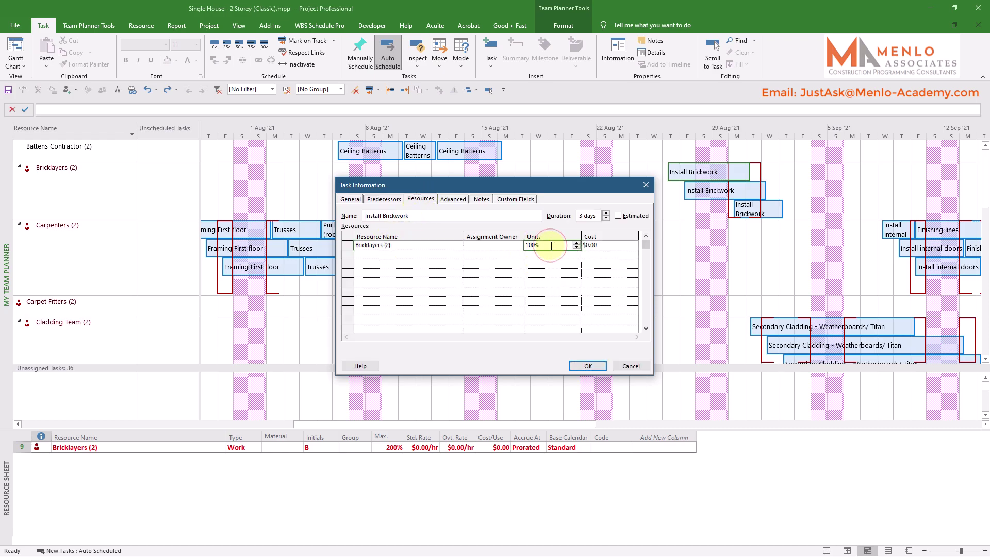
pyautogui.click(577, 243)
pyautogui.click(577, 243)
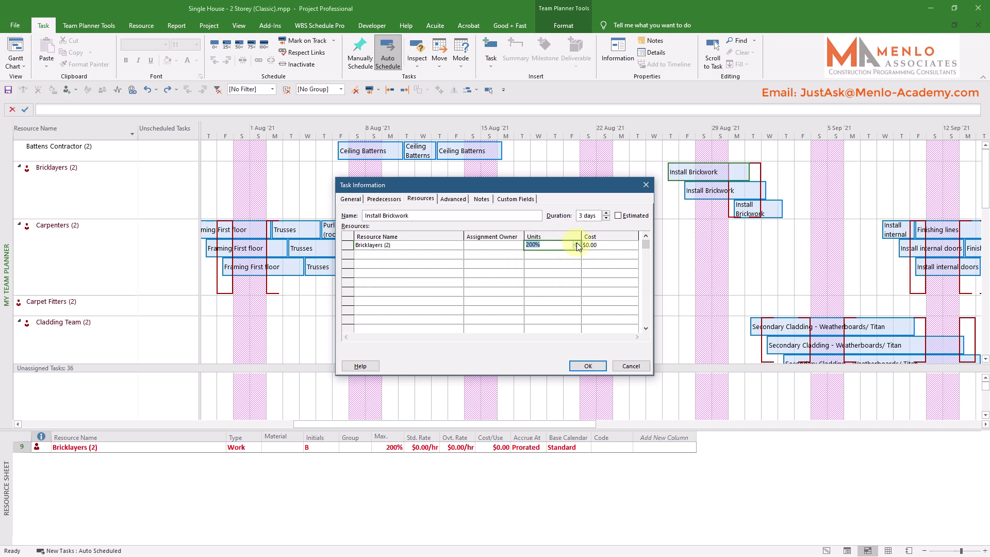
pyautogui.click(588, 366)
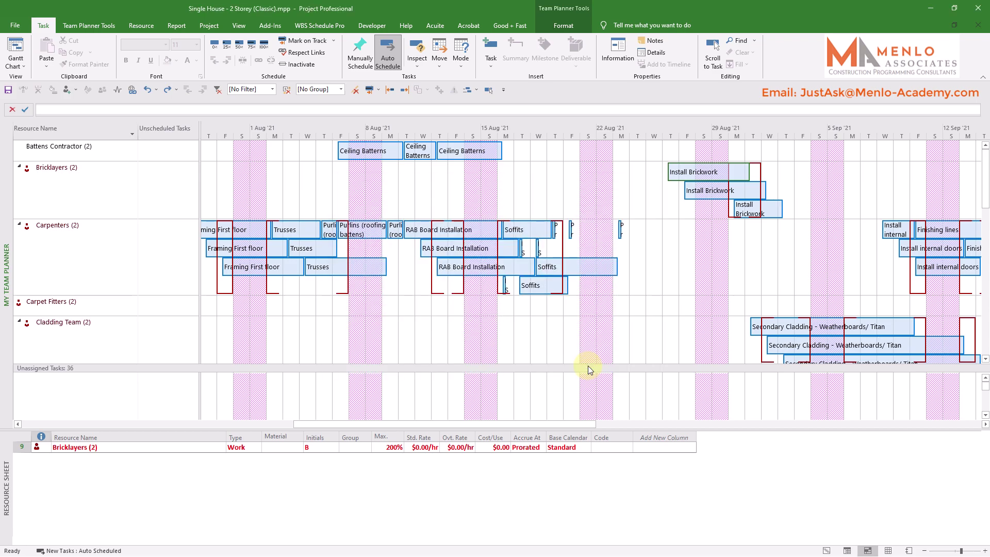
# Step: Set the Bricklayers (2) assignment units to 200% on the Lot 2 Install Brickwork task
pyautogui.moveTo(683, 189)
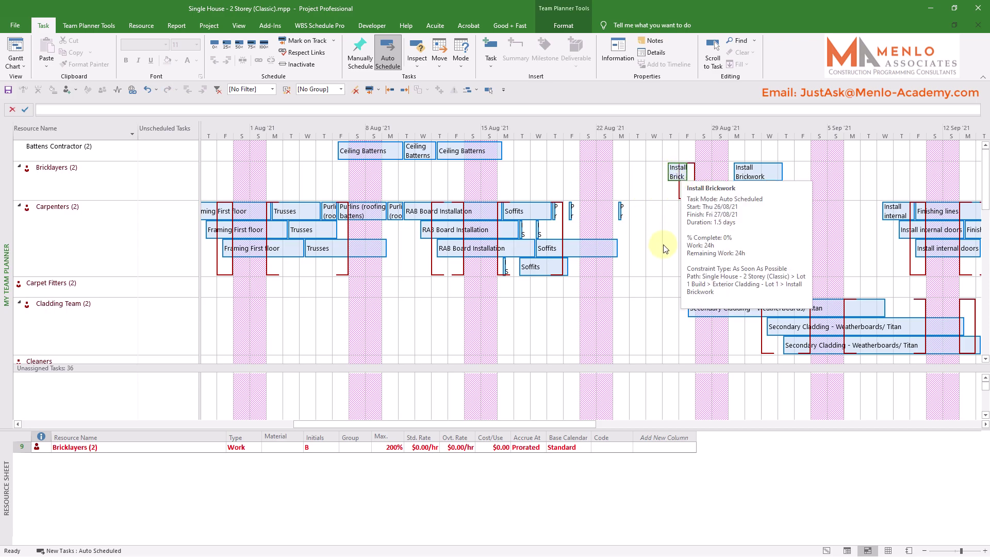
pyautogui.moveTo(727, 191)
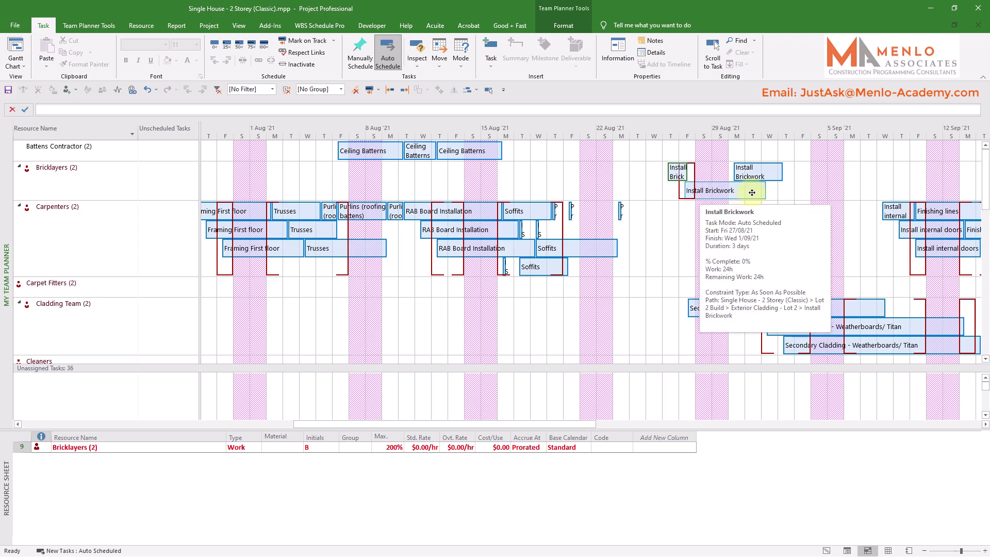
pyautogui.click(714, 193)
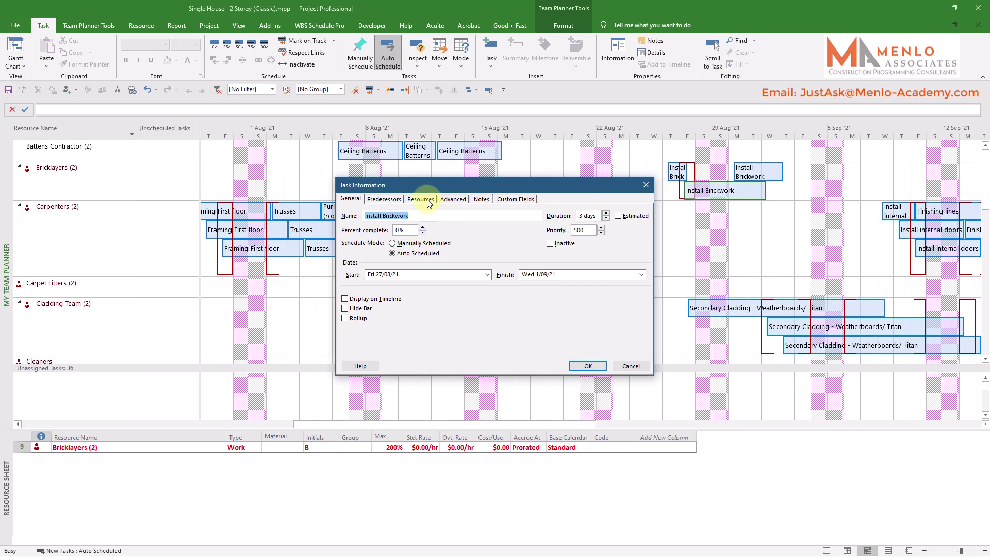
pyautogui.click(421, 198)
pyautogui.click(551, 246)
pyautogui.click(576, 243)
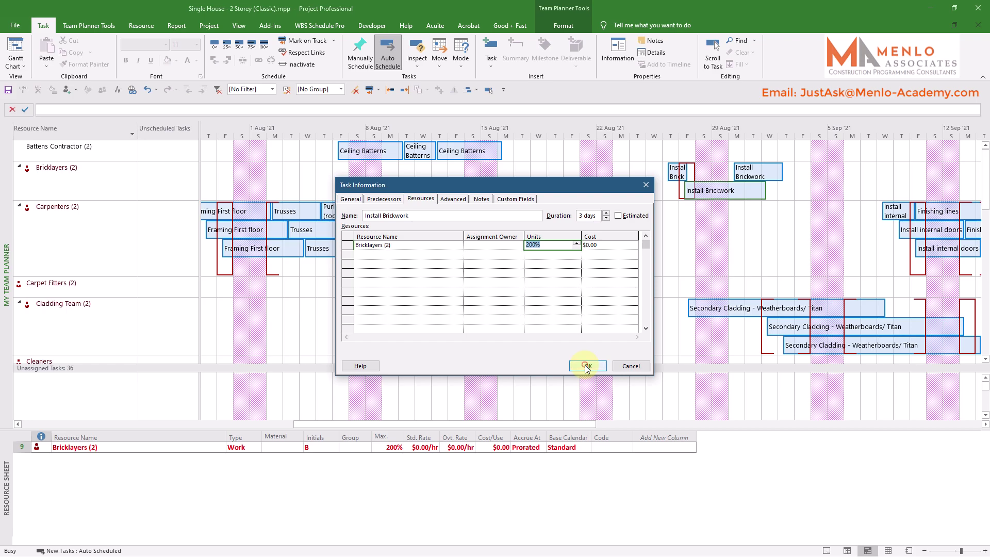
pyautogui.click(583, 365)
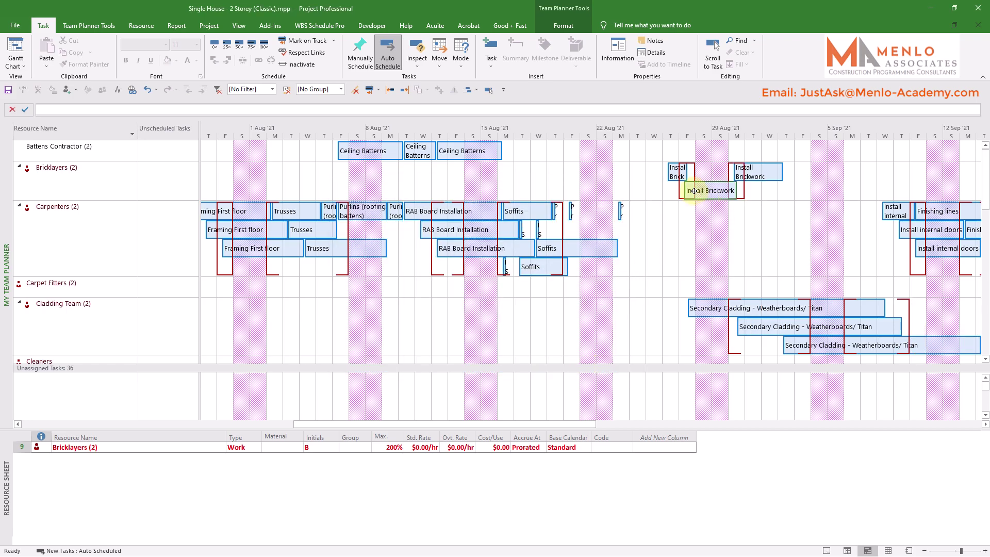
# Step: Move the Lot 2 Install Brickwork task on Friday 27 August to start directly after the Lot 1 task
pyautogui.moveTo(694, 180)
pyautogui.moveTo(690, 188); pyautogui.dragTo(692, 195)
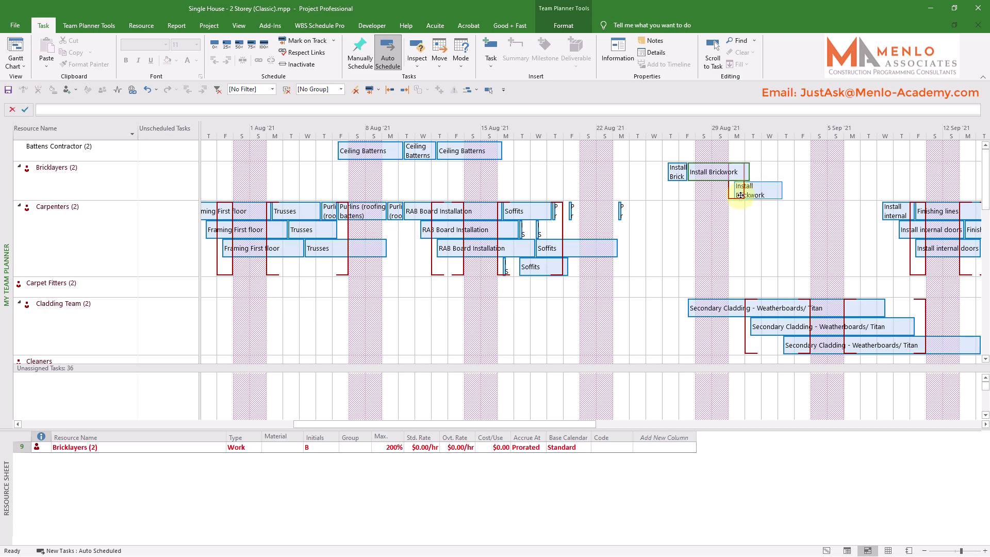
pyautogui.moveTo(750, 189)
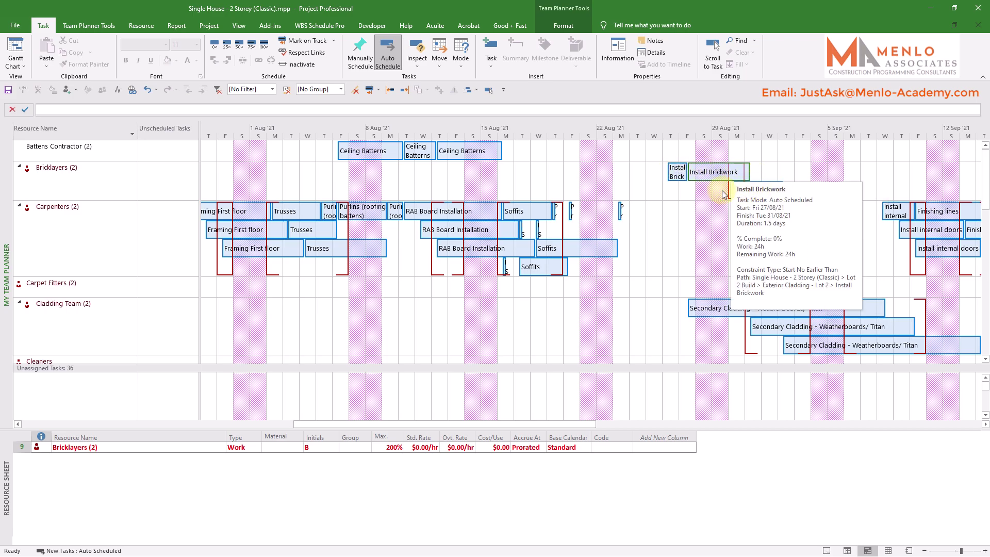
# Step: Set the Bricklayers (2) units to 200% on the third Install Brickwork task and move it to Tuesday 31 August, directly after the Lot 2 task
pyautogui.click(758, 190)
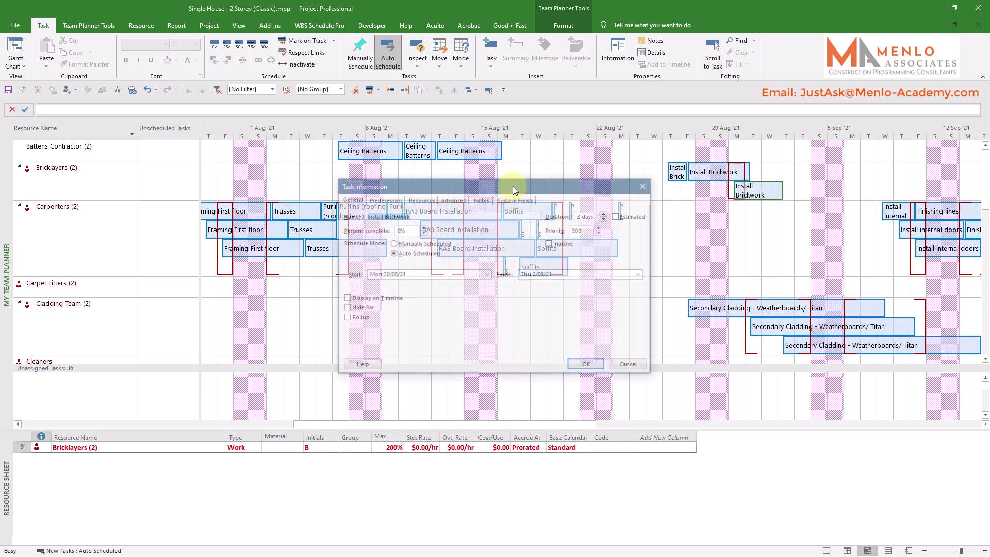
pyautogui.click(420, 199)
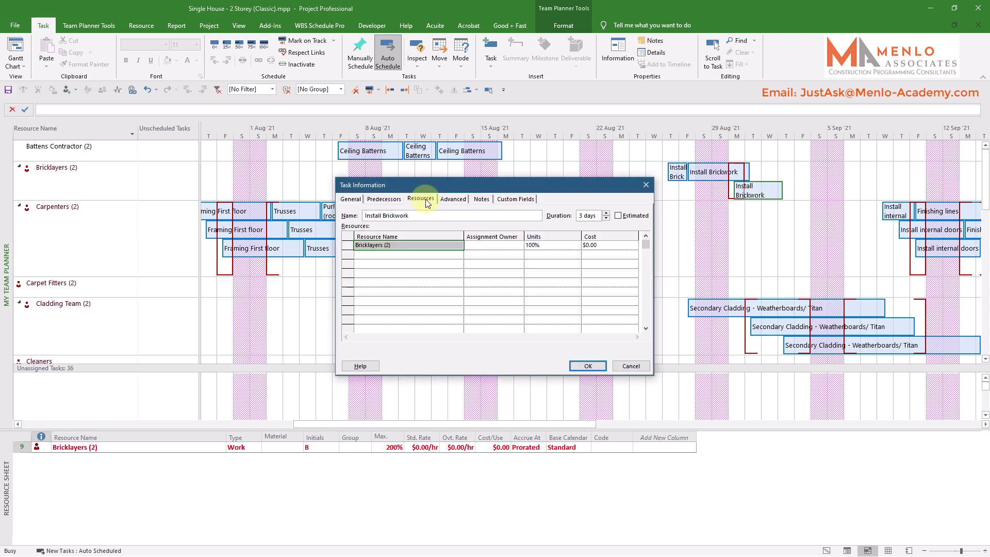
pyautogui.click(529, 244)
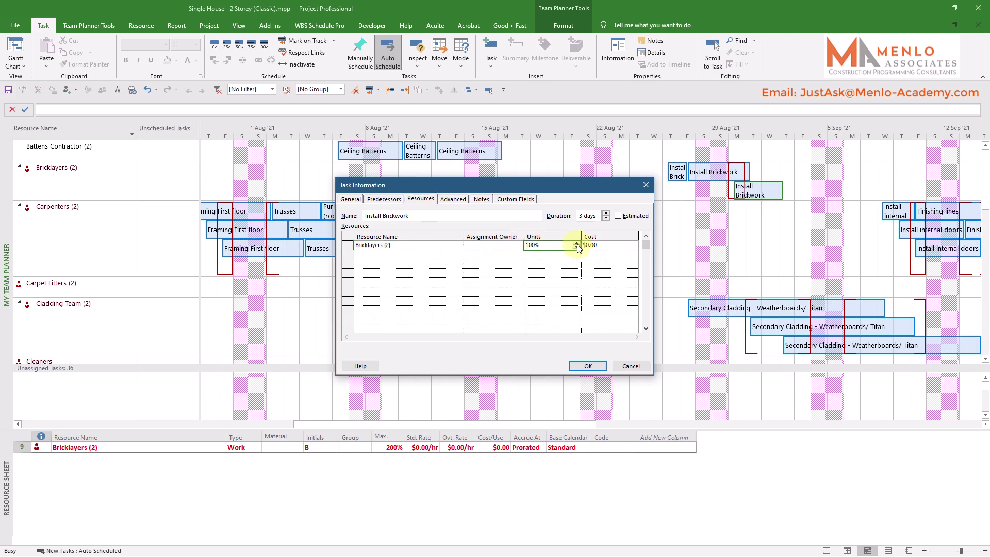
pyautogui.click(592, 366)
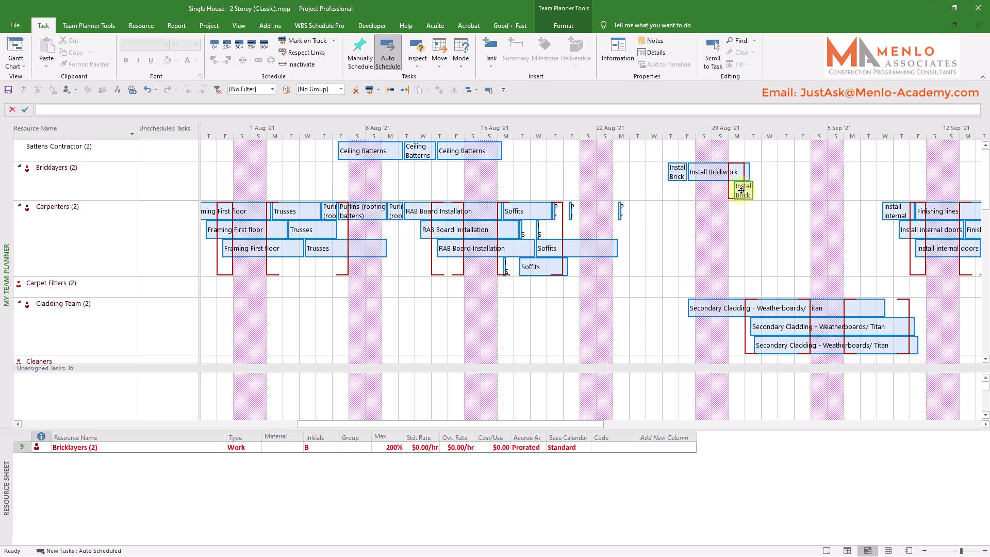
pyautogui.moveTo(741, 191); pyautogui.dragTo(757, 192)
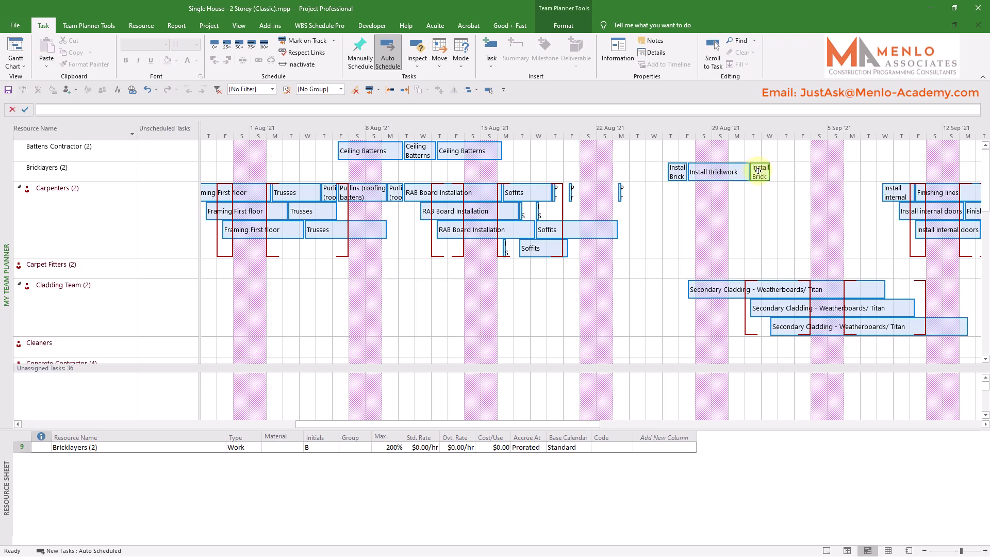
pyautogui.moveTo(758, 171)
# Step: Set the Carpenters (2) assignment units to 200% on the Lot 1 Framing ground floor task starting Friday 16 July
pyautogui.moveTo(530, 426); pyautogui.dragTo(427, 422)
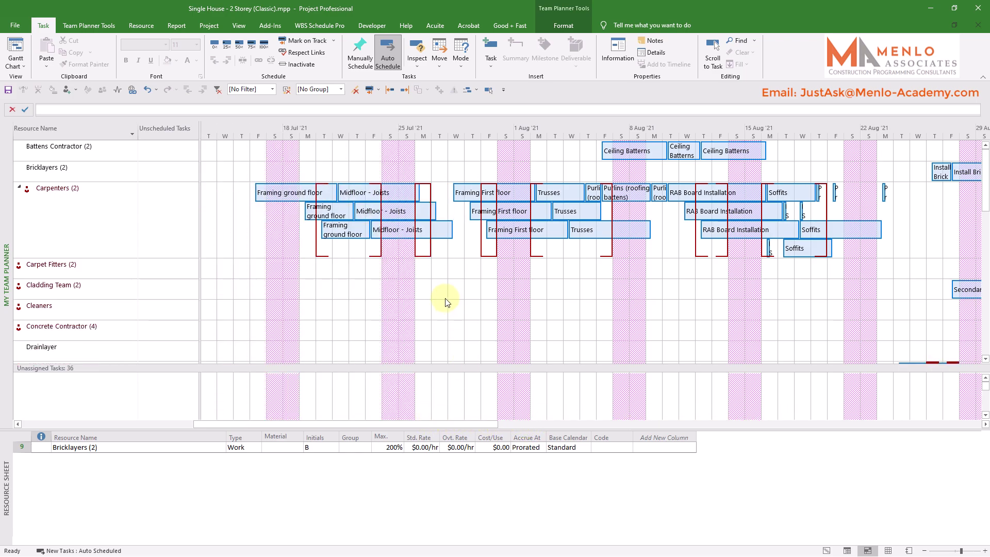
pyautogui.moveTo(266, 193)
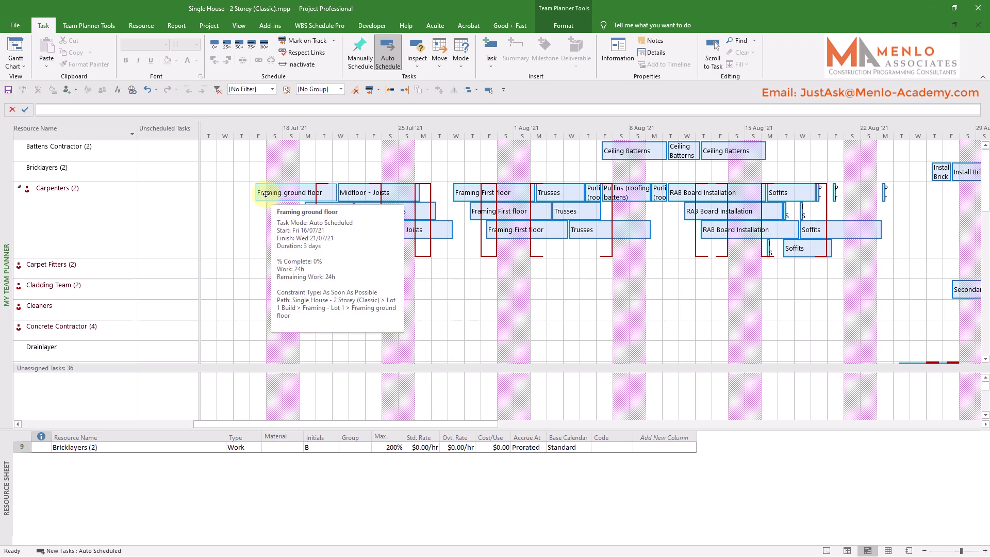
pyautogui.click(129, 209)
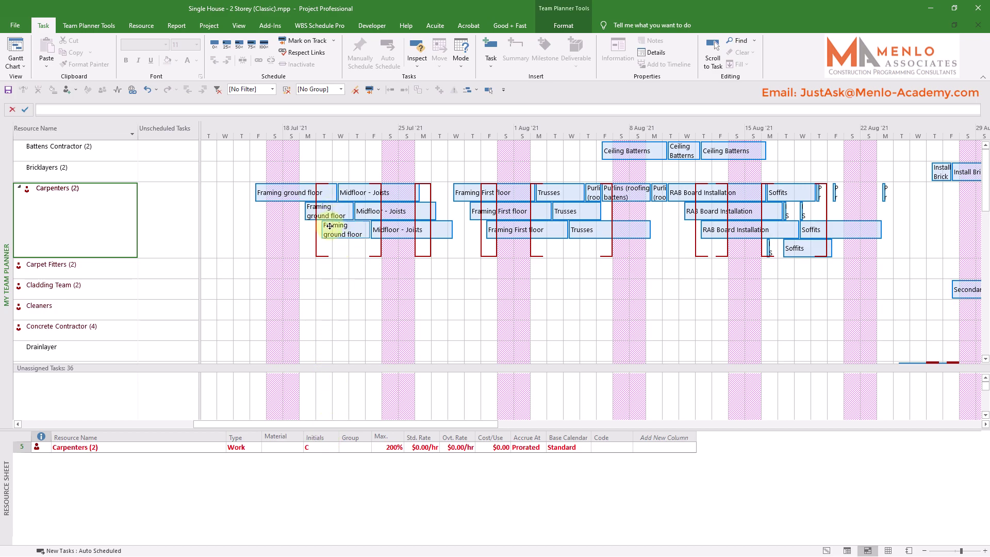
pyautogui.moveTo(404, 232)
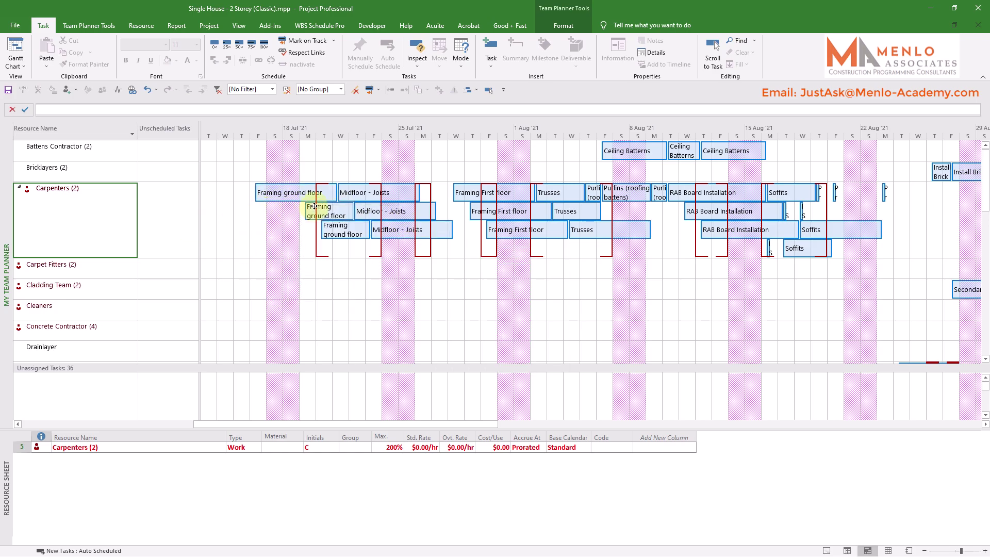
pyautogui.click(271, 195)
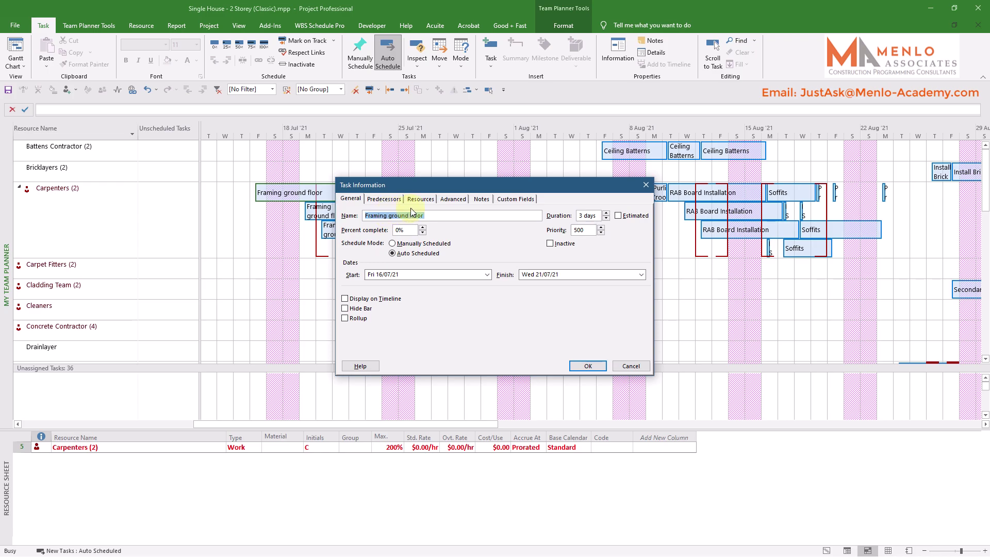
pyautogui.click(420, 199)
pyautogui.click(521, 244)
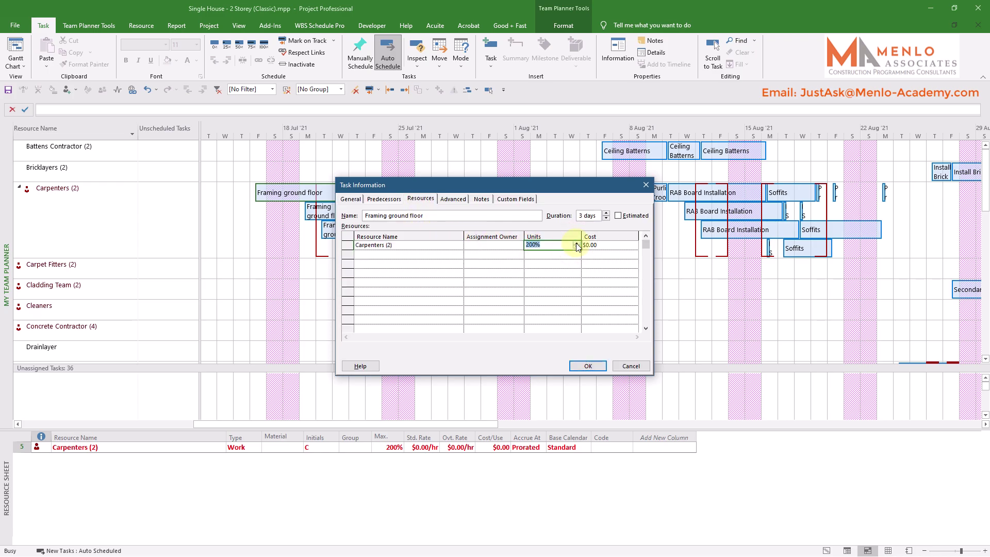
pyautogui.click(587, 366)
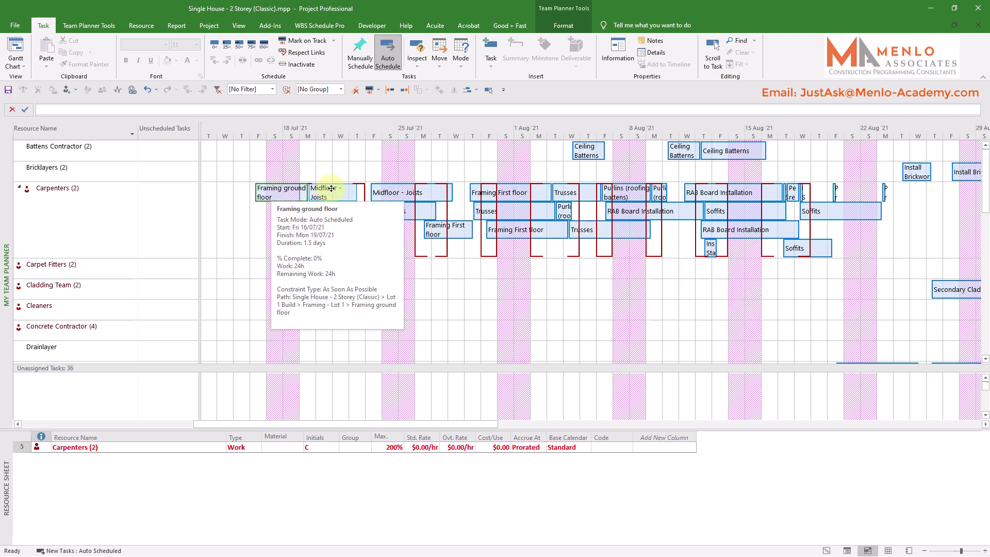
# Step: Move the Lot 3 Framing ground floor task to start on Thursday 22 July and the first Framing First floor task to Tuesday 27 July
pyautogui.click(324, 216)
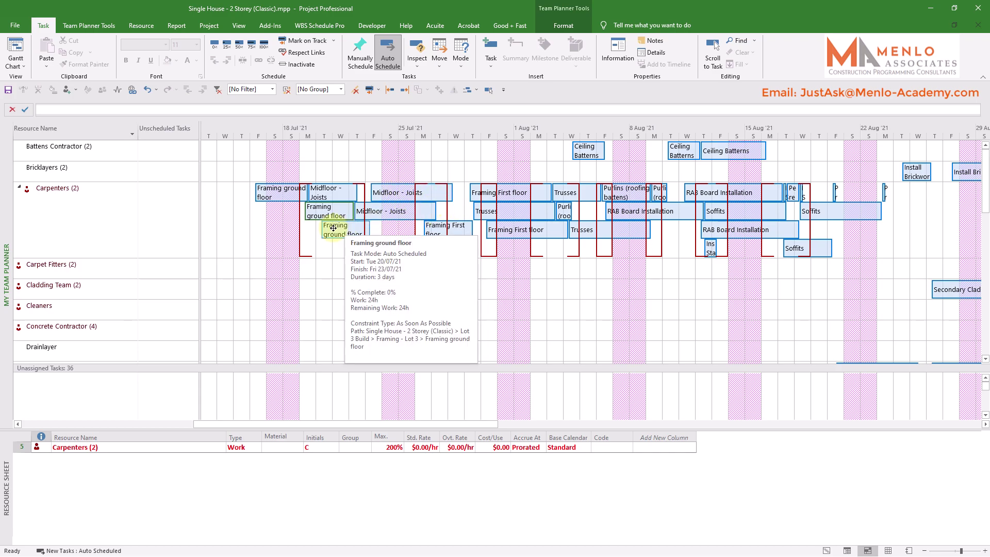
pyautogui.moveTo(333, 227); pyautogui.dragTo(353, 228)
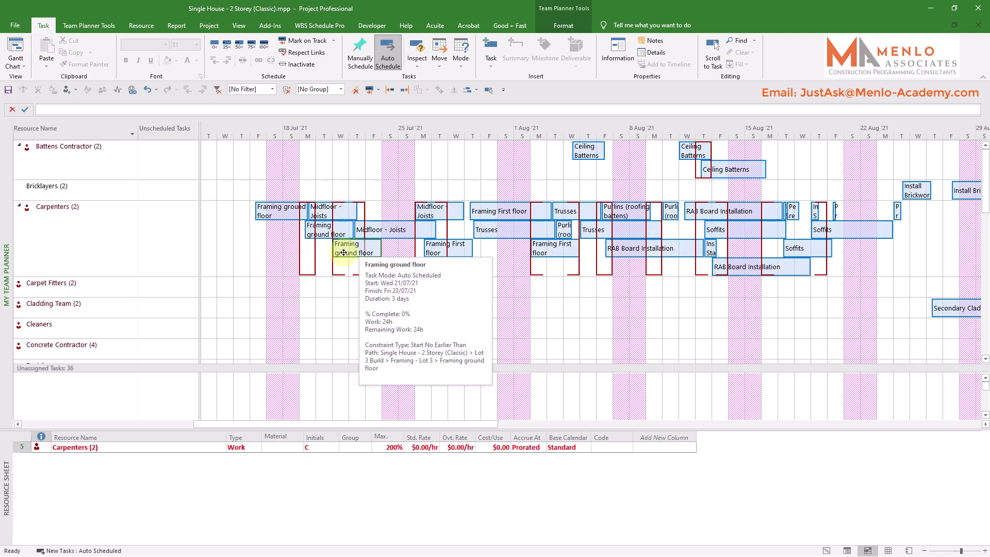
pyautogui.moveTo(343, 252); pyautogui.dragTo(368, 244)
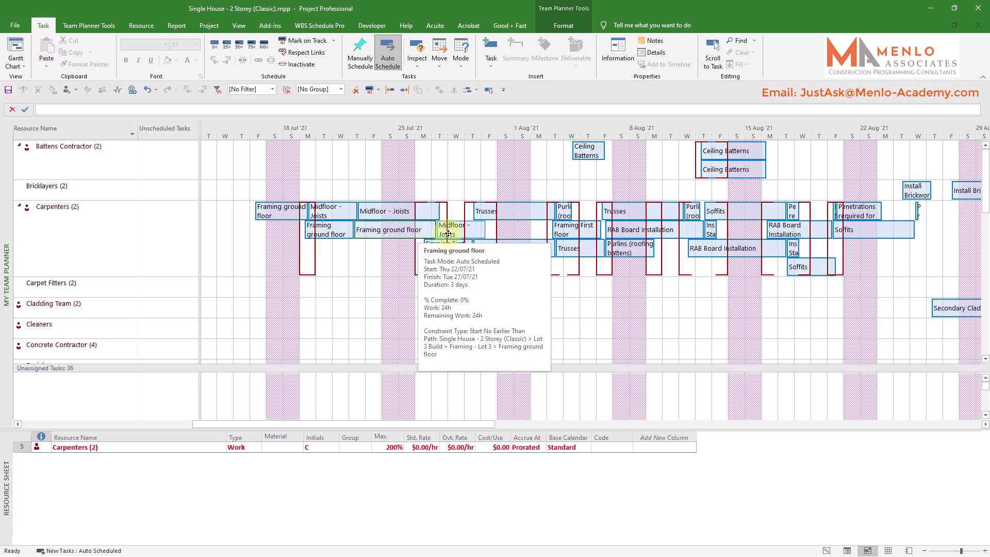
pyautogui.moveTo(447, 233); pyautogui.dragTo(463, 248)
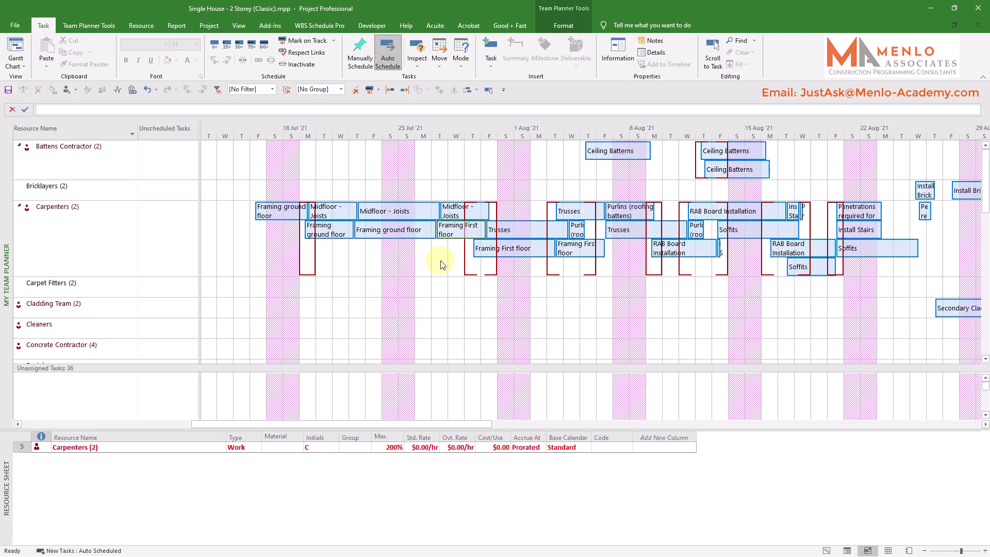
# Step: Move the first Trusses task and the Lot 2 Framing First floor task to start on Friday 30 July, each following its preceding bar
pyautogui.click(507, 230)
pyautogui.moveTo(508, 230); pyautogui.dragTo(512, 232)
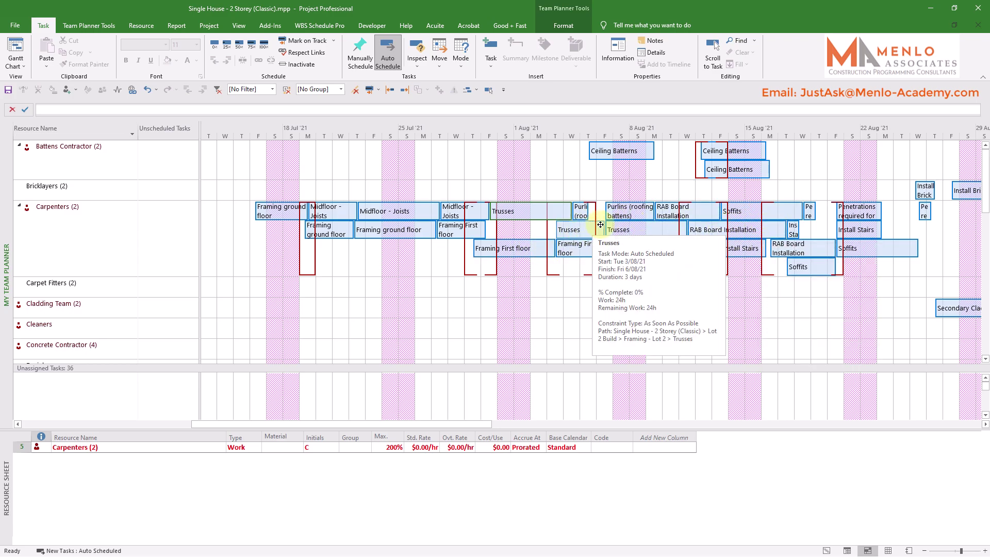
pyautogui.moveTo(522, 250); pyautogui.dragTo(527, 249)
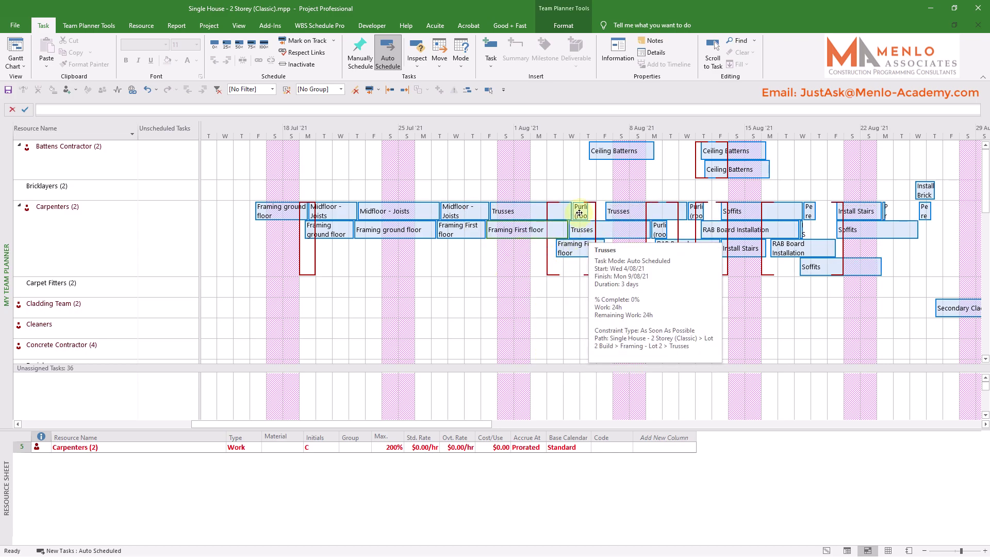
# Step: Move the Lot 3 Framing First floor task to start on Wednesday 4 August and the Lot 2 Trusses task to Thursday 5 August
pyautogui.click(579, 228)
pyautogui.moveTo(579, 228); pyautogui.dragTo(595, 254)
pyautogui.click(578, 252)
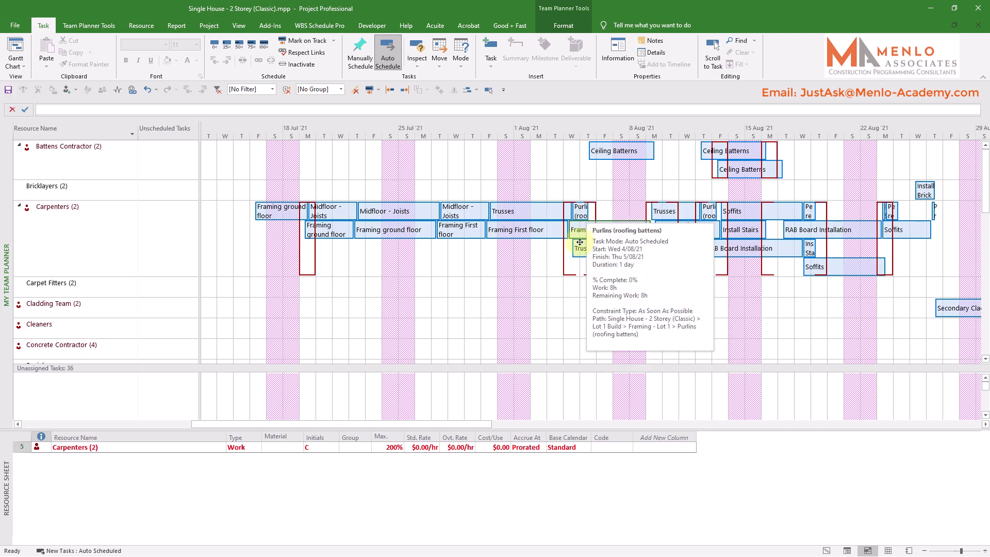
pyautogui.moveTo(578, 249); pyautogui.dragTo(595, 250)
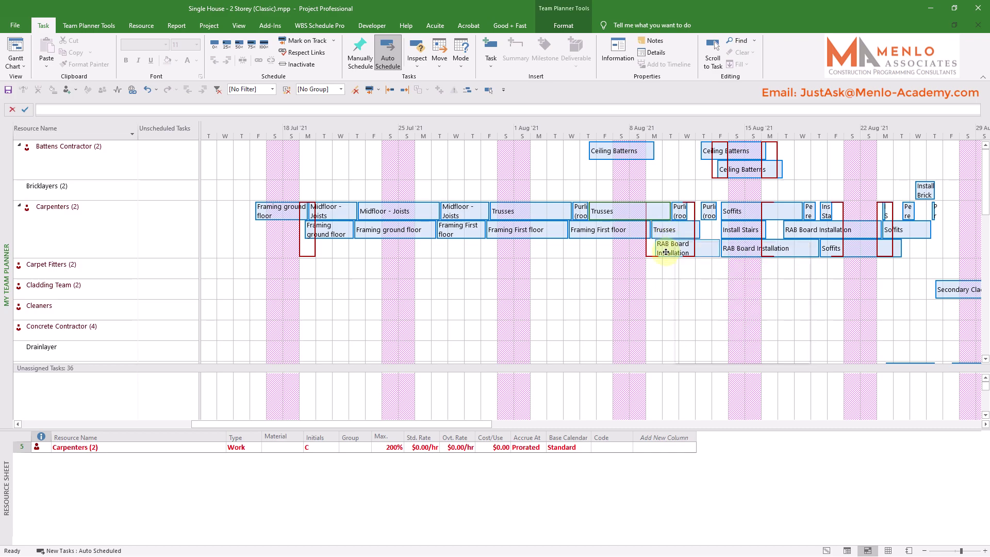
# Step: Move the first RAB Board Installation task to start on Tuesday 10 August and the Lot 2 Purlins (roofing battens) task to Friday 13 August
pyautogui.moveTo(669, 245); pyautogui.dragTo(676, 249)
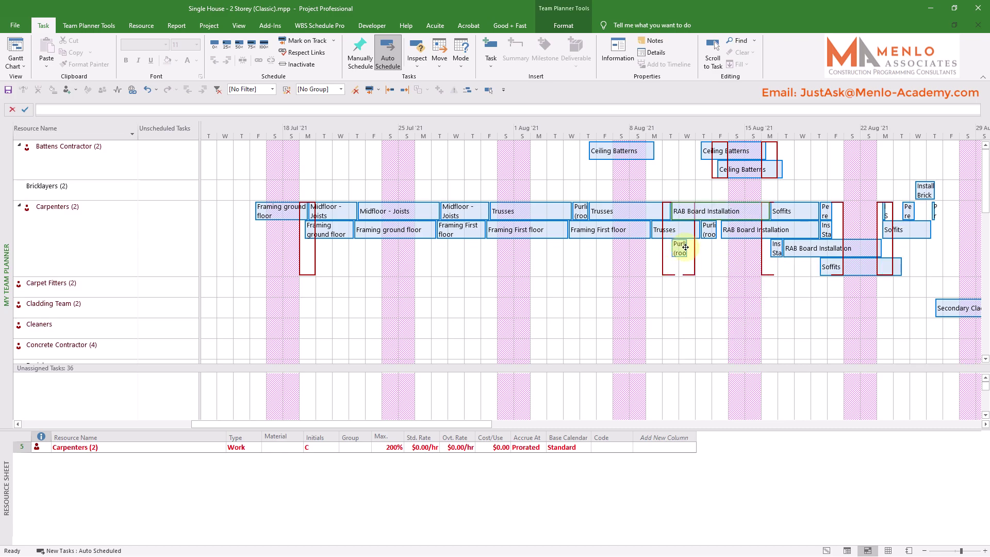
pyautogui.click(683, 249)
pyautogui.moveTo(687, 248); pyautogui.dragTo(696, 245)
pyautogui.moveTo(706, 244)
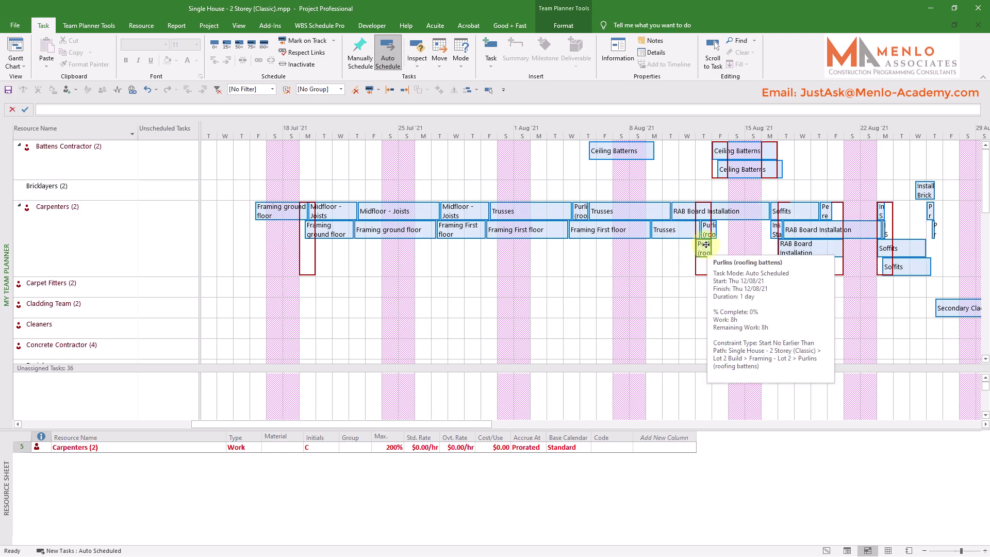
pyautogui.moveTo(709, 248)
pyautogui.mouseDown()
pyautogui.moveTo(709, 230)
pyautogui.moveTo(724, 251)
pyautogui.mouseUp()
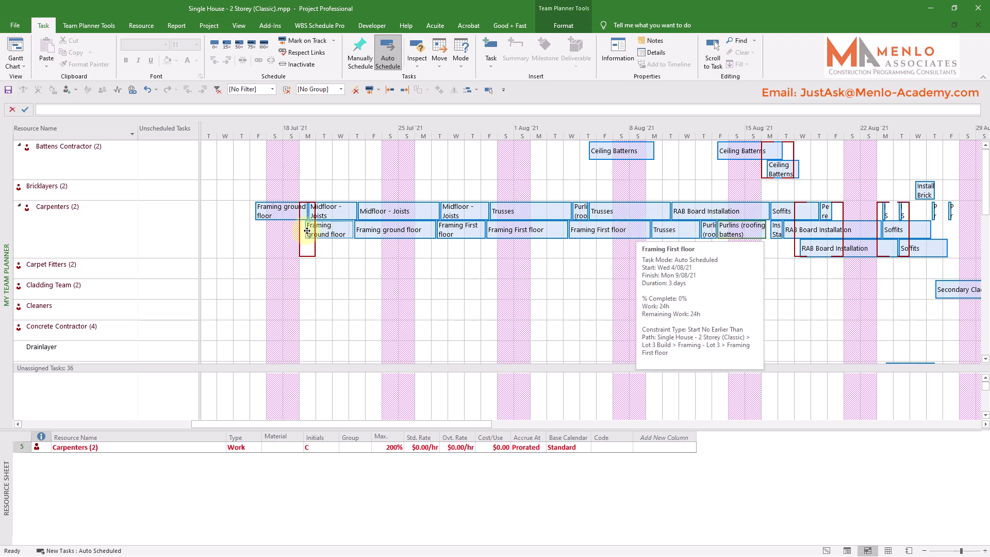
# Step: Shift the Lot 2 and Lot 3 Framing ground floor tasks and the Framing First floor tasks slightly forward to start directly after their preceding bars
pyautogui.moveTo(310, 229)
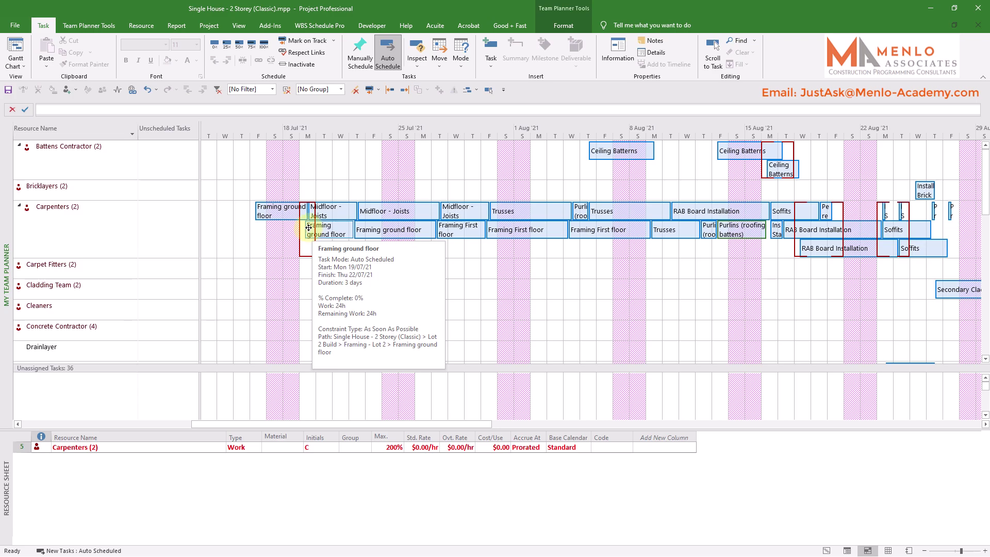
pyautogui.moveTo(308, 228); pyautogui.dragTo(313, 228)
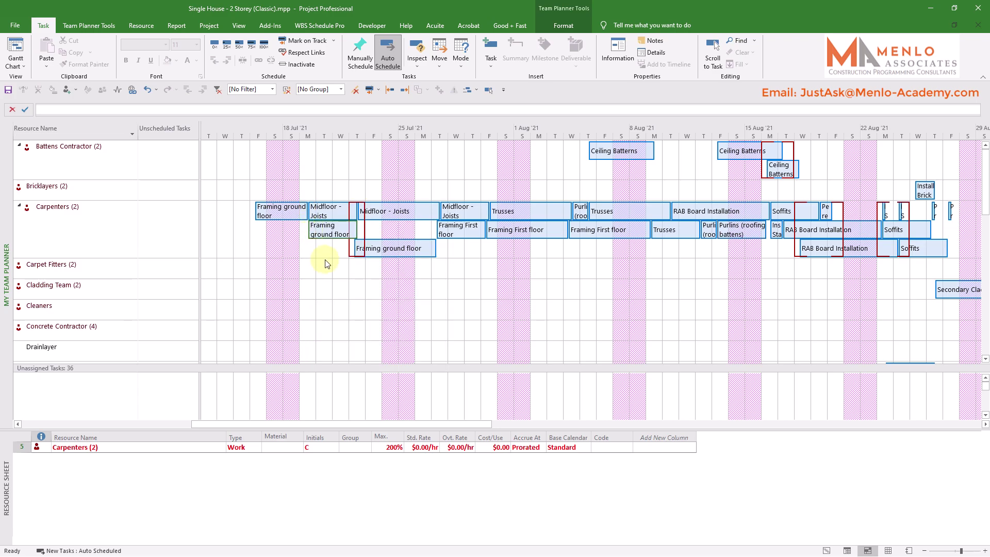
pyautogui.moveTo(379, 243); pyautogui.dragTo(384, 243)
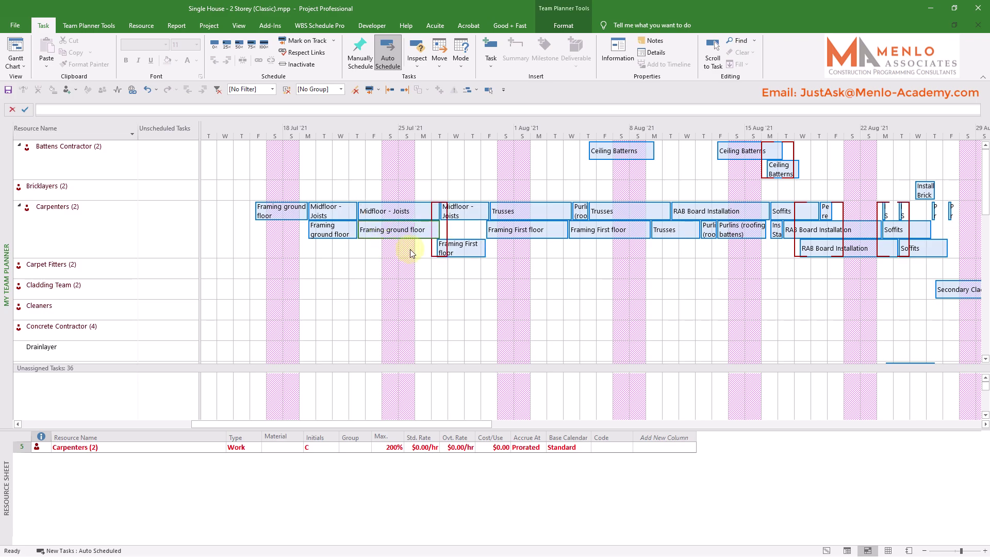
pyautogui.moveTo(463, 249); pyautogui.dragTo(581, 251)
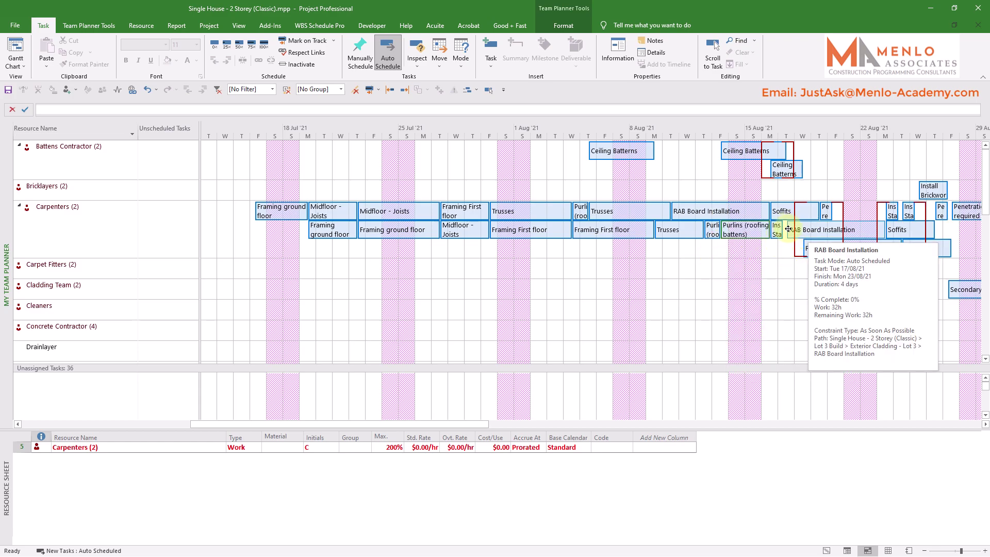
# Step: Try to move the Lot 3 RAB Board Installation task earlier, directly after the Install Stairs task
pyautogui.moveTo(803, 231); pyautogui.dragTo(800, 235)
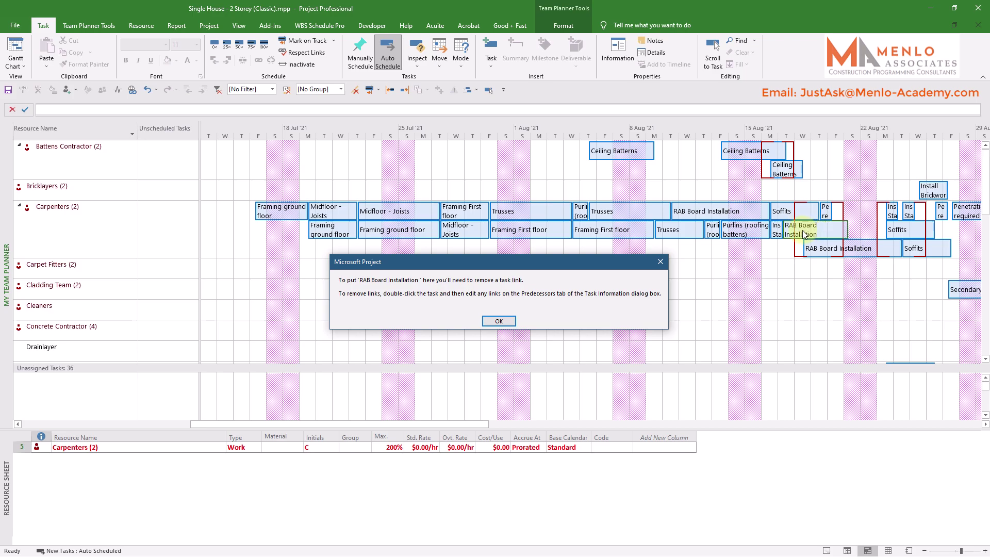
pyautogui.click(499, 322)
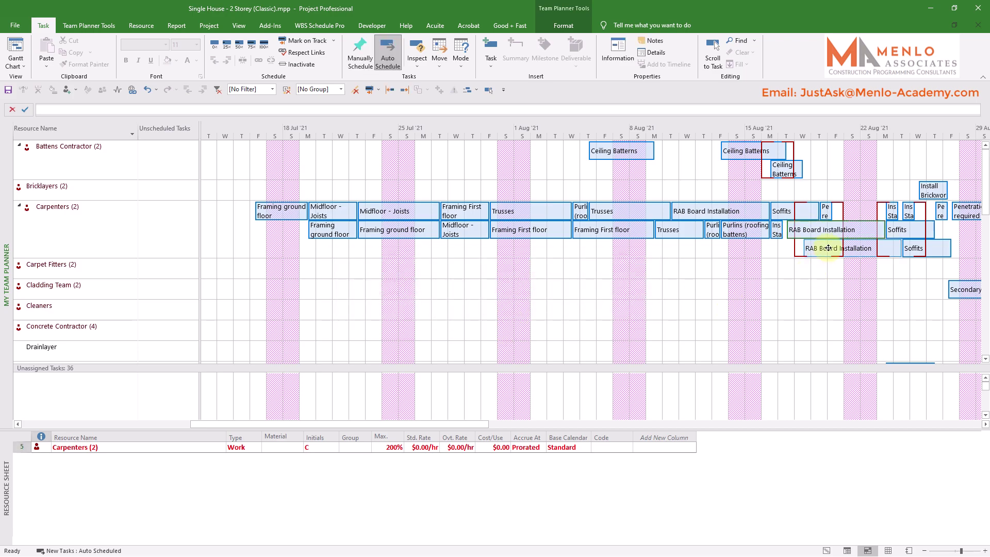
# Step: Move the Lot 2 RAB Board Installation task to start on Friday 20 August and the following Soffits task to Tuesday 24 August after Install Stairs
pyautogui.moveTo(823, 251); pyautogui.dragTo(832, 252)
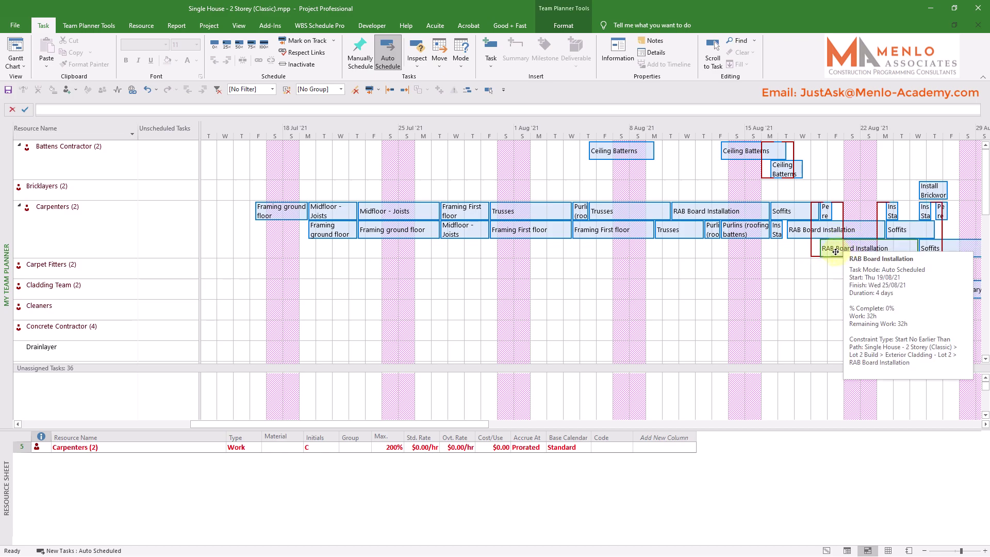
pyautogui.moveTo(835, 251); pyautogui.dragTo(908, 255)
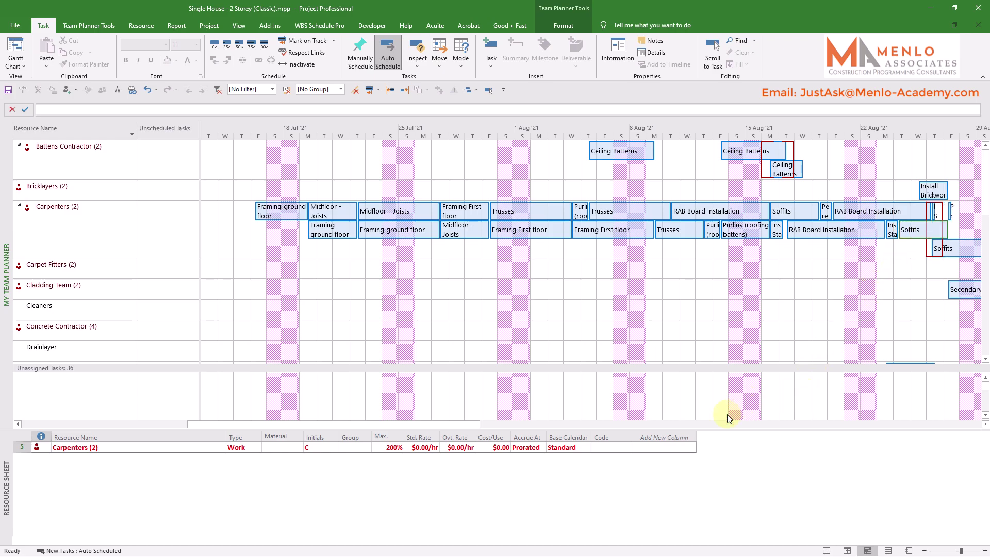
# Step: Move the last overlapping Soffits task of Carpenters (2) slightly forward within Thursday 26 August to clear the remaining overlap
pyautogui.moveTo(465, 426); pyautogui.dragTo(563, 420)
pyautogui.moveTo(598, 248)
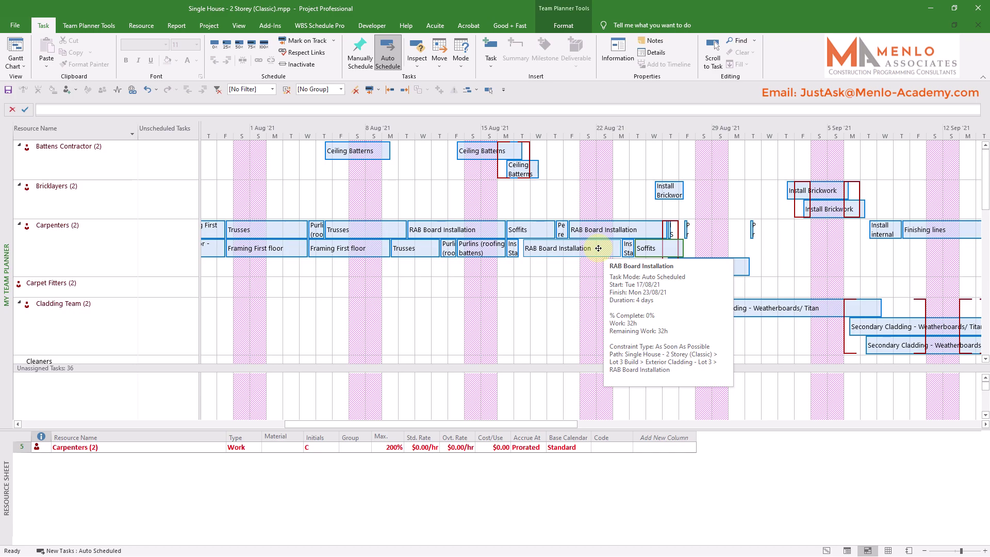
pyautogui.moveTo(698, 265); pyautogui.dragTo(705, 266)
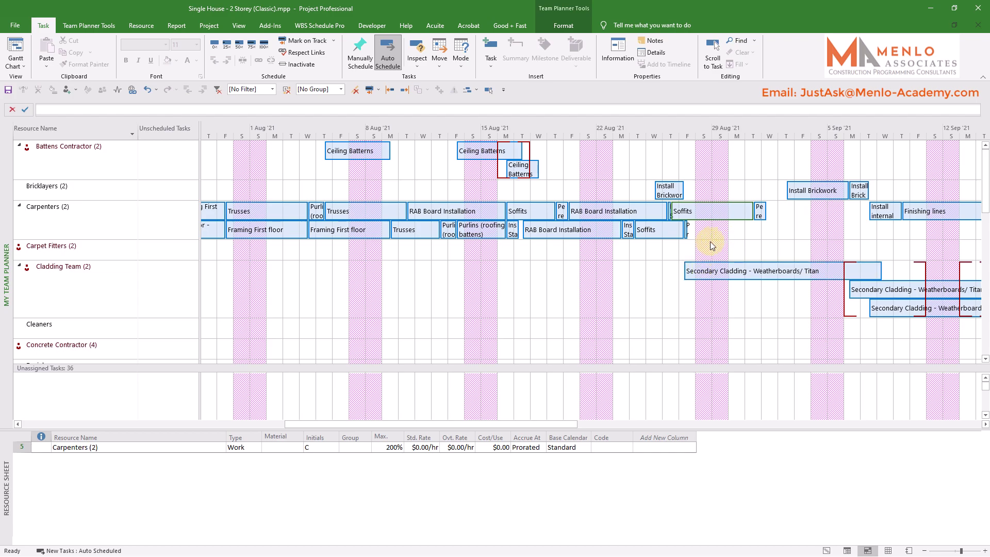
pyautogui.moveTo(572, 427); pyautogui.dragTo(620, 426)
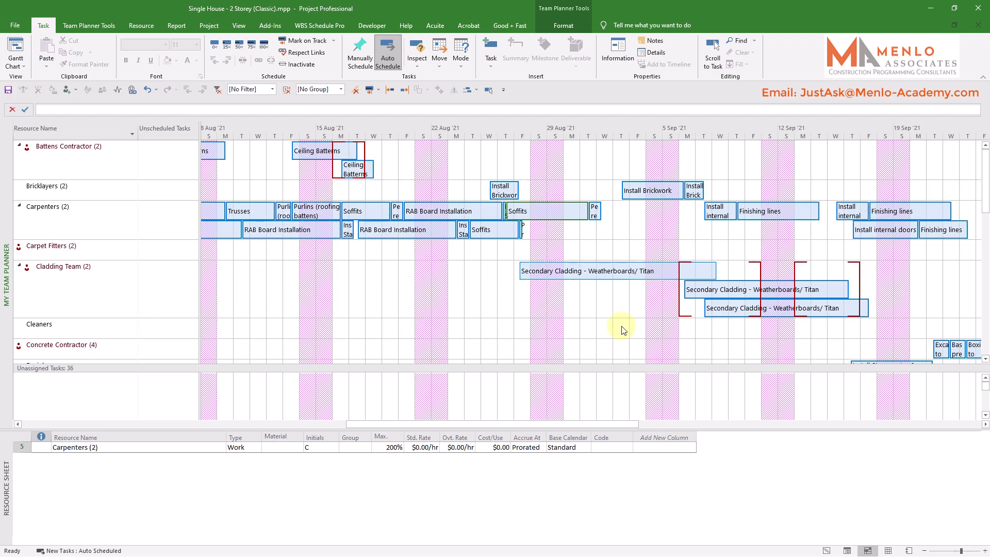
pyautogui.moveTo(561, 427); pyautogui.dragTo(379, 425)
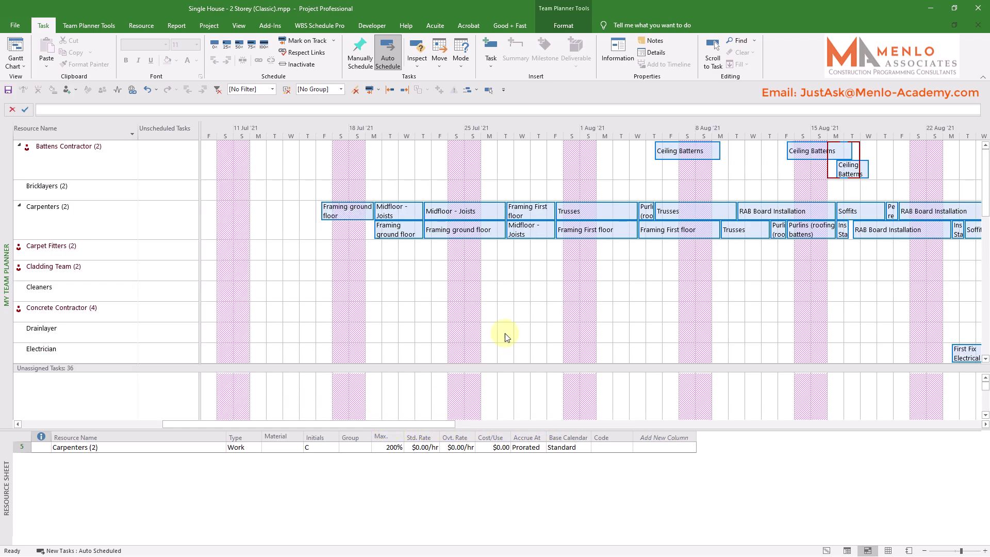
# Step: Examine the Carpenters, Drainlayer and Floor Slab Contractor (6) bars from late June to mid July for overlapping assignments
pyautogui.scroll(-3, 546, 257)
pyautogui.scroll(3, 552, 259)
pyautogui.scroll(-5, 526, 223)
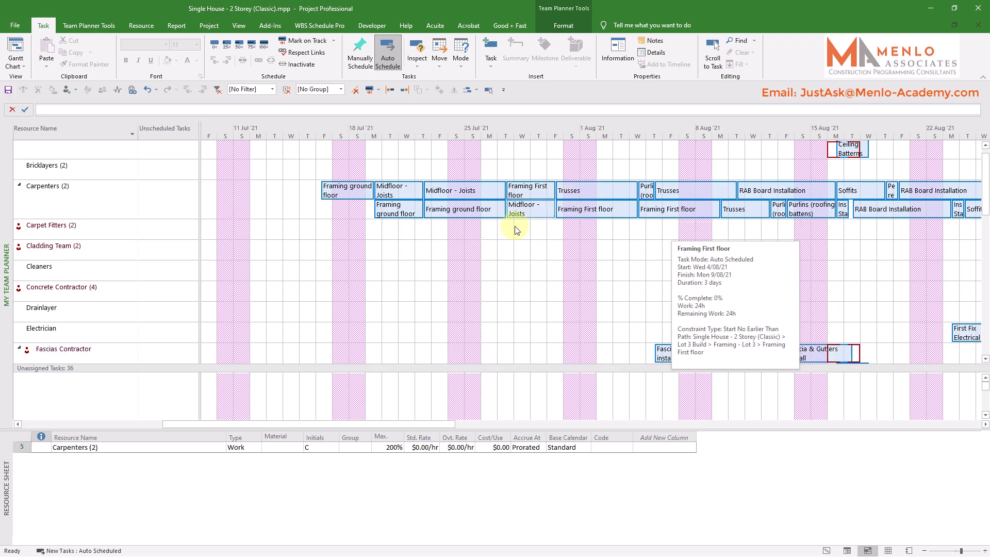
pyautogui.moveTo(435, 423); pyautogui.dragTo(286, 418)
pyautogui.scroll(3, 335, 294)
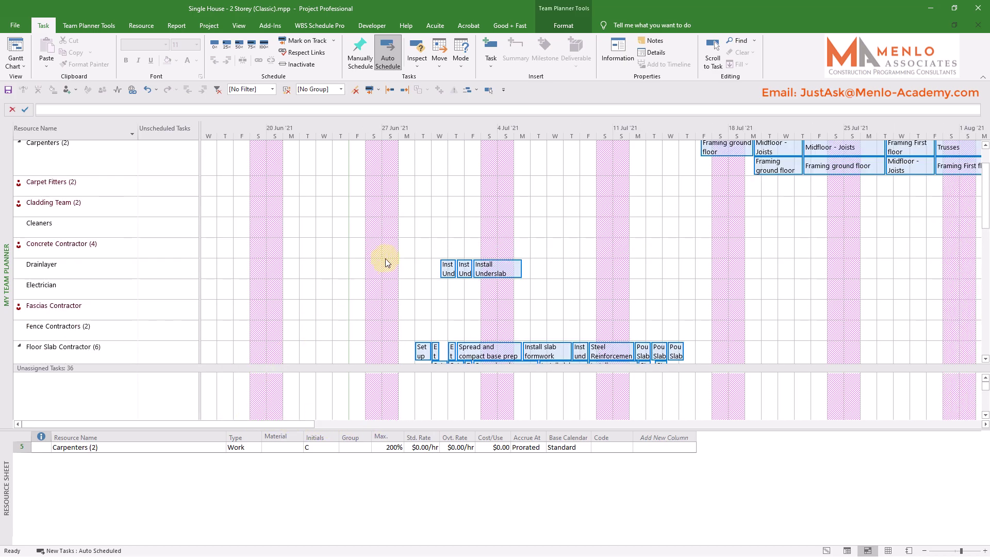
pyautogui.scroll(-3, 439, 192)
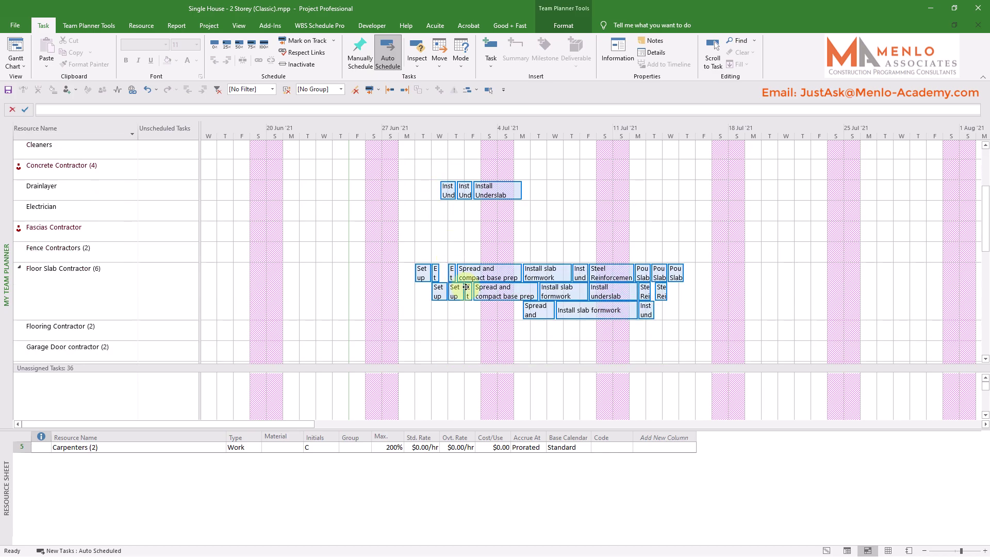
pyautogui.moveTo(496, 294)
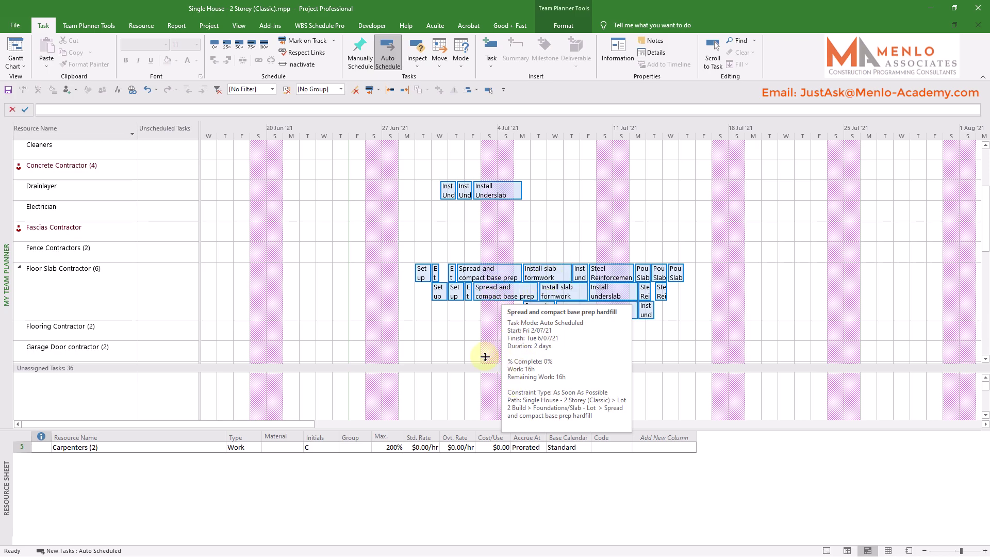
pyautogui.click(311, 244)
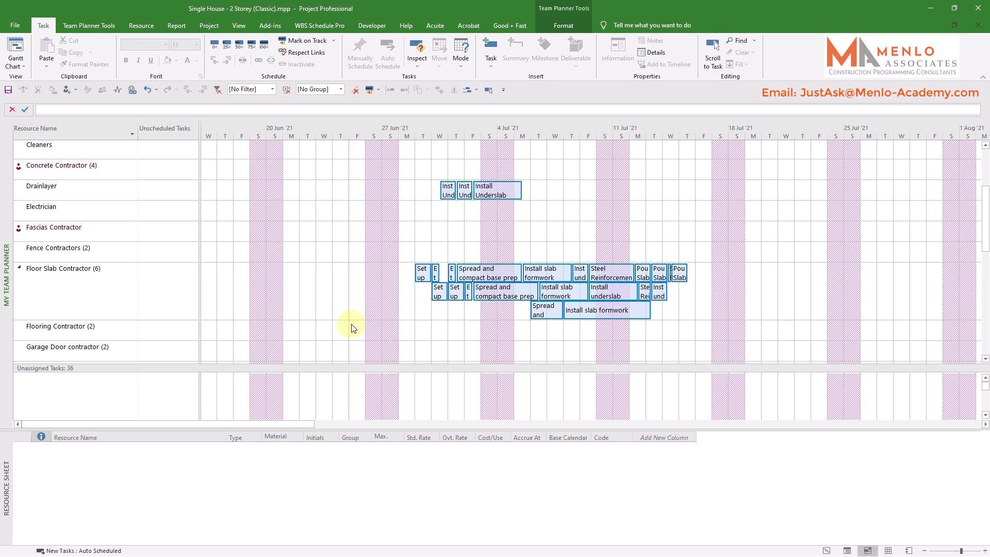
pyautogui.scroll(3, 354, 329)
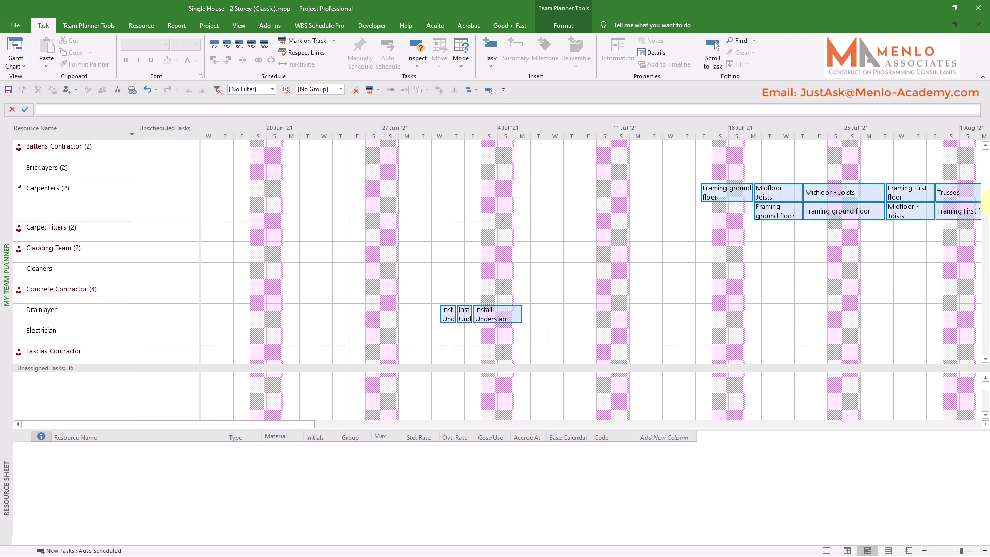
# Step: Scan the whole resource list across August and early September for the remaining overallocated tasks
pyautogui.scroll(-1, 985, 221)
pyautogui.moveTo(984, 221)
pyautogui.mouseDown()
pyautogui.moveTo(986, 362)
pyautogui.moveTo(978, 195)
pyautogui.mouseUp()
pyautogui.moveTo(304, 421); pyautogui.dragTo(455, 427)
pyautogui.moveTo(988, 211); pyautogui.dragTo(967, 206)
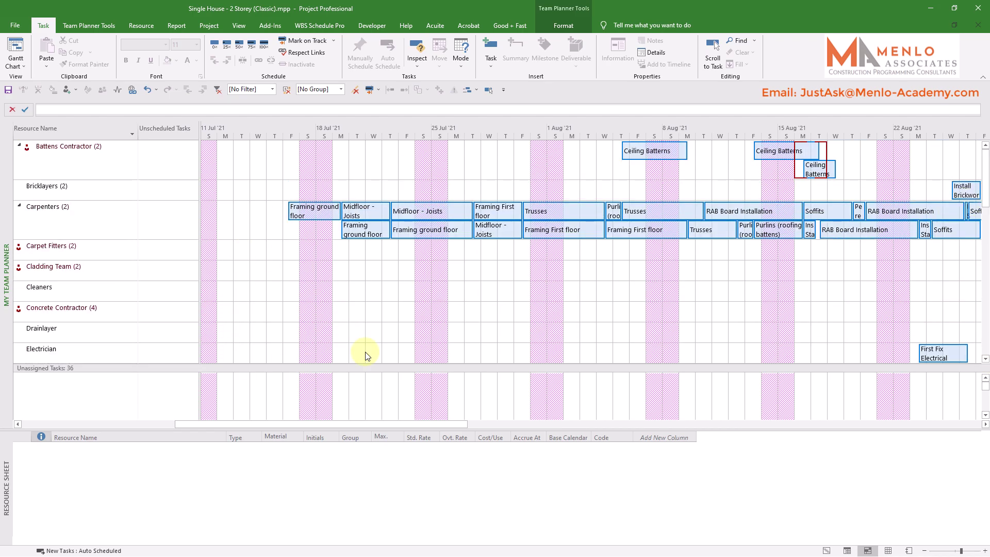
pyautogui.moveTo(328, 419); pyautogui.dragTo(433, 438)
pyautogui.scroll(-5, 437, 287)
pyautogui.scroll(-10, 441, 306)
pyautogui.scroll(3, 442, 327)
pyautogui.scroll(-6, 442, 327)
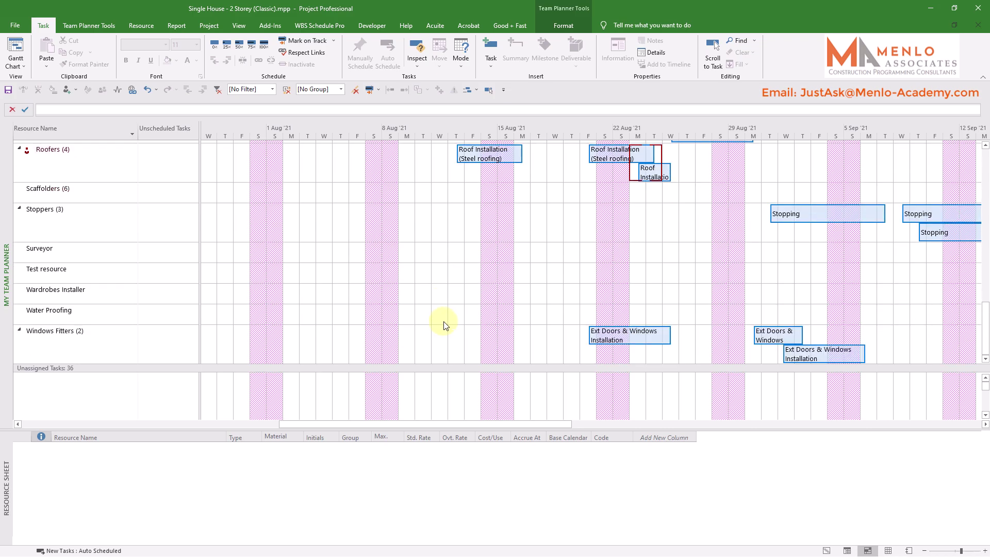
pyautogui.scroll(15, 444, 323)
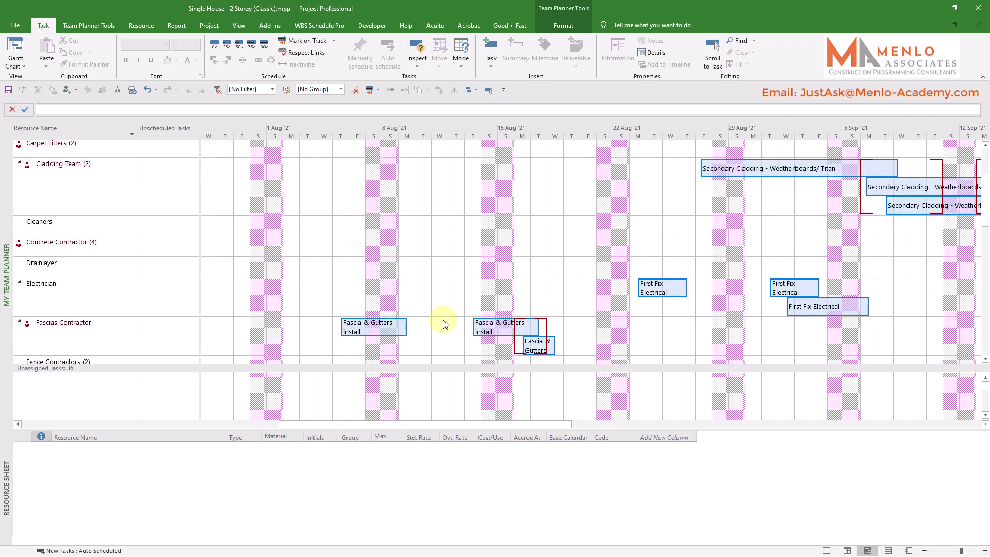
pyautogui.scroll(3, 444, 324)
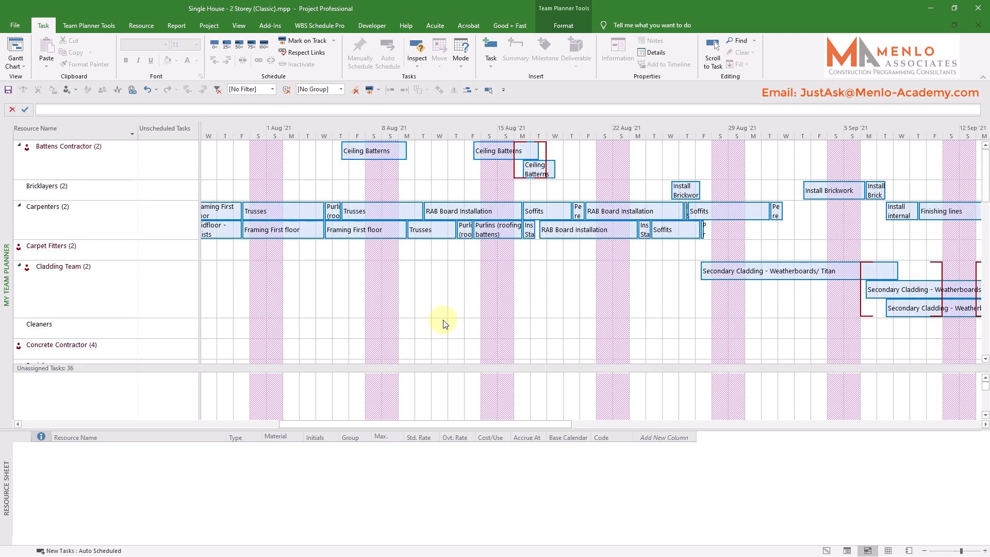
# Step: Move the overlapping Lot 2 Ceiling Batterns task of Battens Contractor (2) to Tuesday 17 August, directly after the preceding bar
pyautogui.click(119, 155)
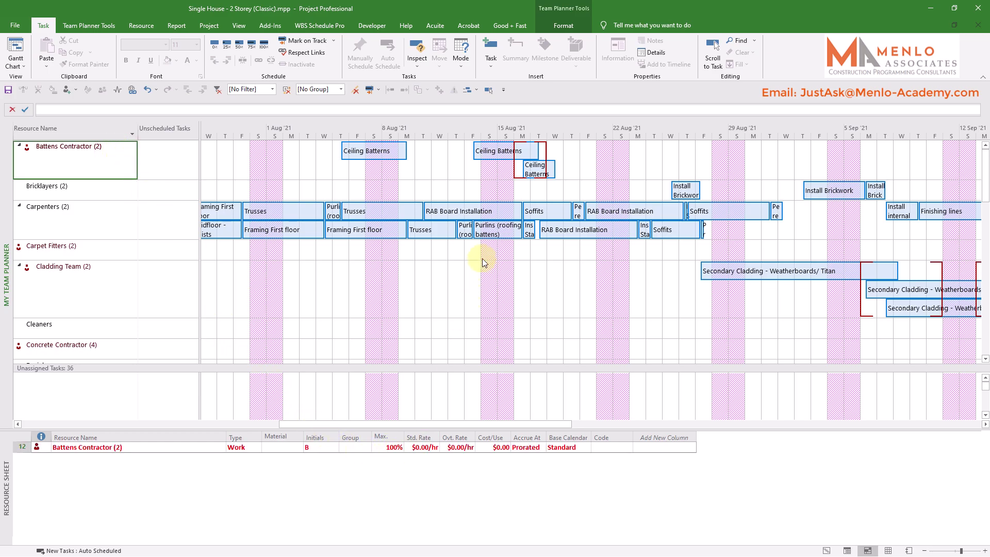
pyautogui.moveTo(526, 166)
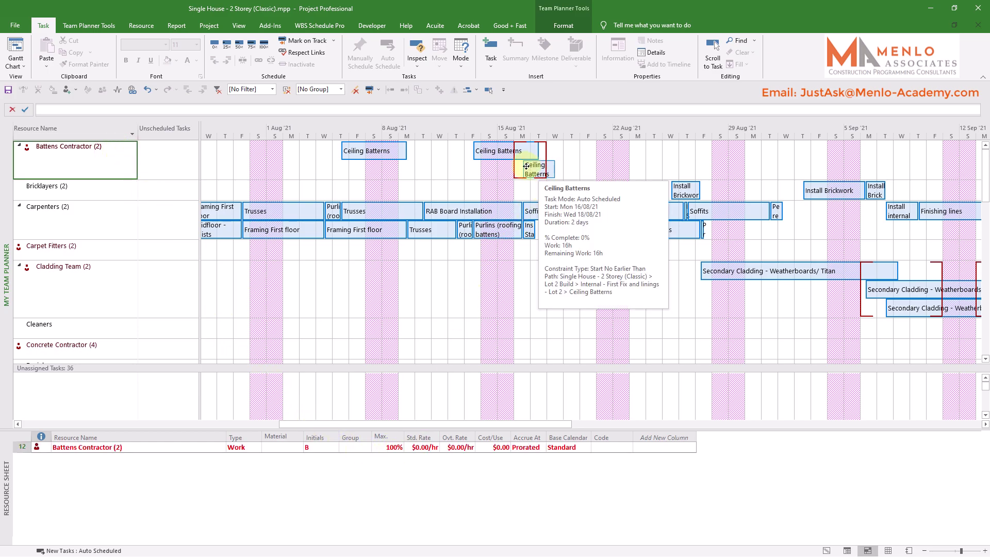
pyautogui.moveTo(530, 170); pyautogui.dragTo(547, 170)
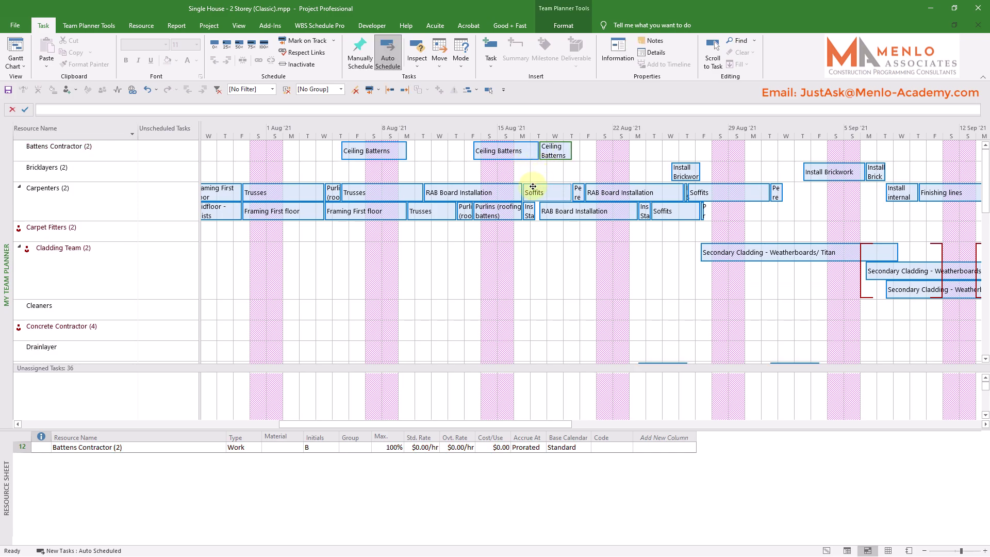
# Step: Move the overlapping Fascia & Gutters task of Fascias Contractor to Tuesday 17 August, directly after the preceding Fascia & Gutters bar
pyautogui.scroll(-5, 515, 237)
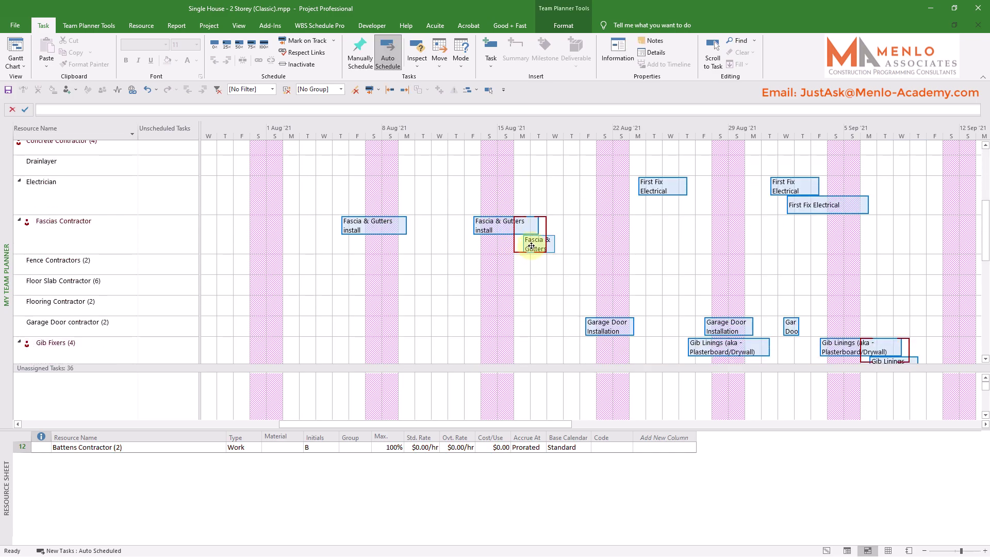
pyautogui.moveTo(535, 249); pyautogui.dragTo(546, 244)
pyautogui.scroll(-5, 535, 257)
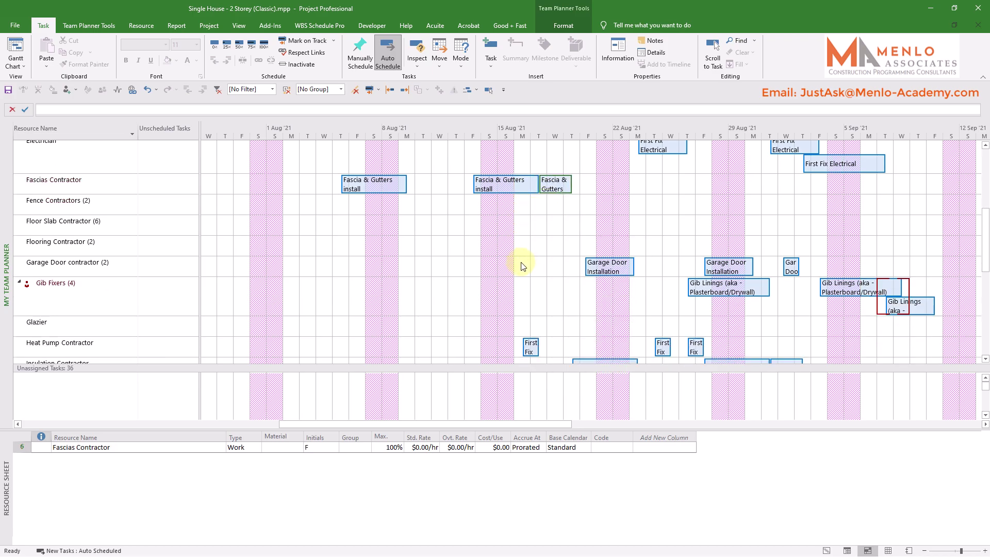
# Step: Examine the mid-August to late September bars of the other trades, from Cladding Team (2) to Windows Fitters (2), for overallocations
pyautogui.scroll(-1, 521, 266)
pyautogui.scroll(5, 524, 267)
pyautogui.scroll(4, 525, 268)
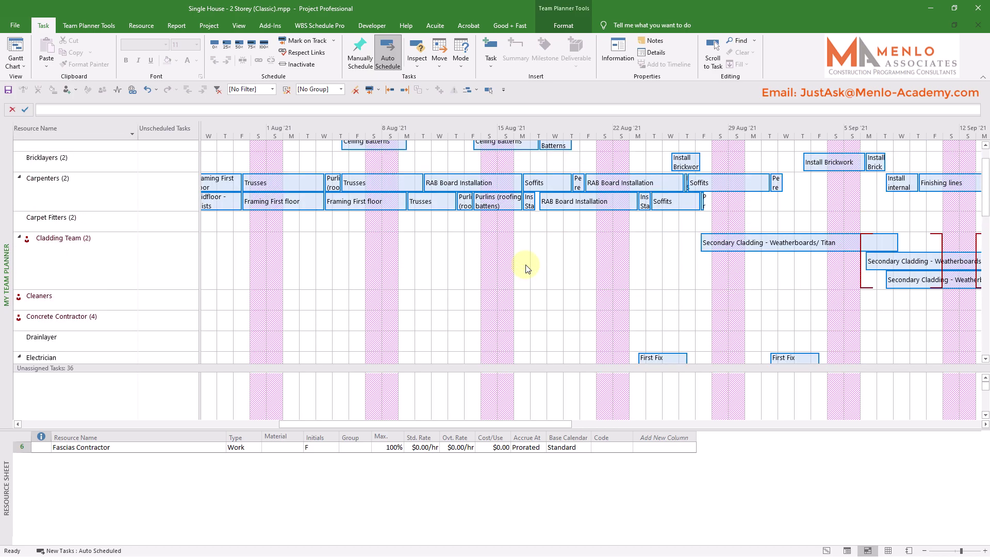
pyautogui.moveTo(519, 424); pyautogui.dragTo(621, 420)
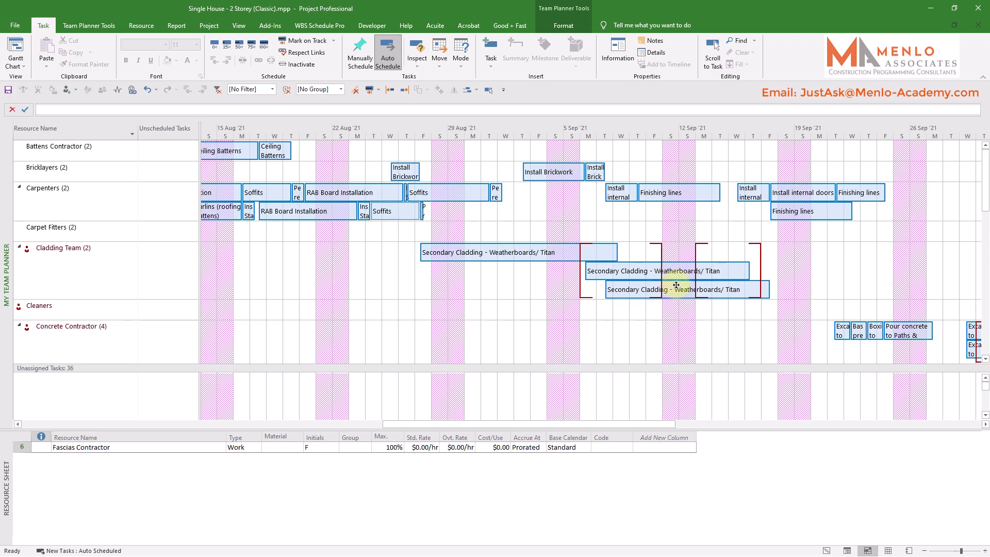
pyautogui.scroll(-9, 325, 235)
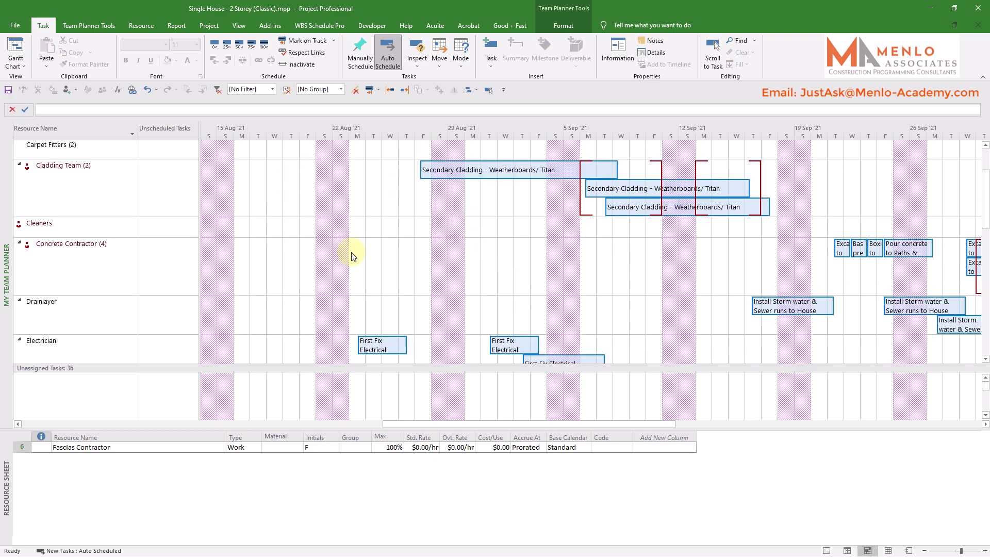
pyautogui.scroll(-3, 354, 256)
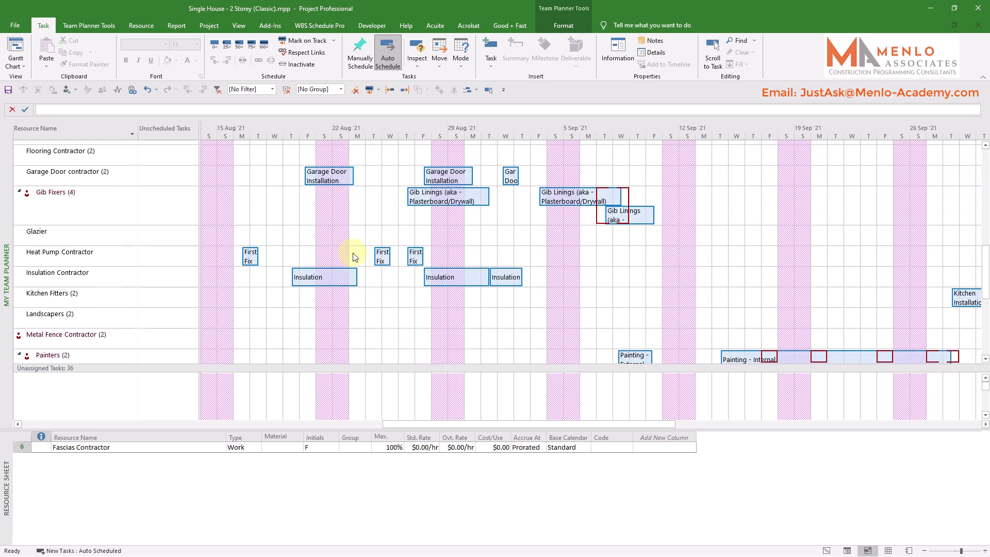
pyautogui.scroll(1, 392, 274)
pyautogui.scroll(-5, 492, 237)
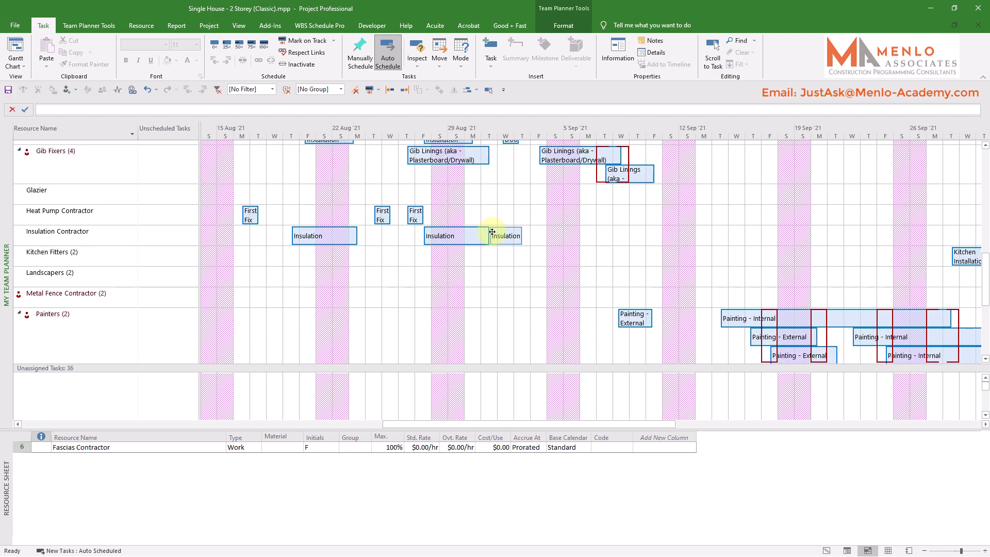
pyautogui.scroll(-6, 486, 265)
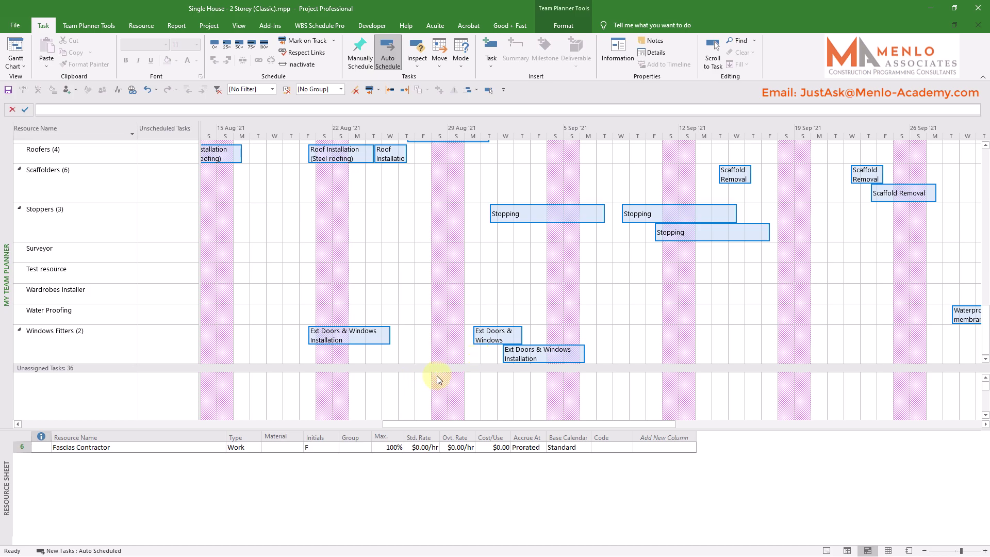
pyautogui.click(112, 343)
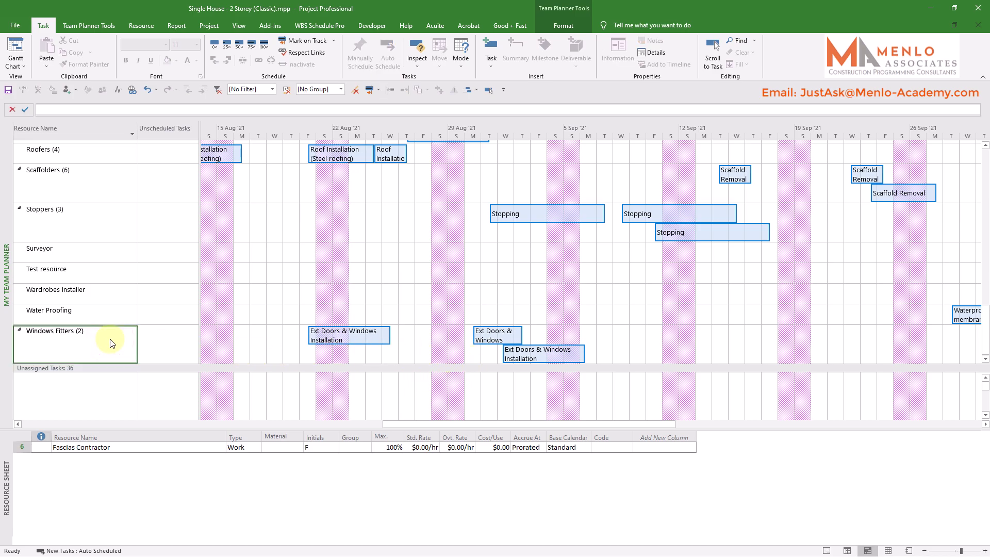
pyautogui.scroll(9, 447, 294)
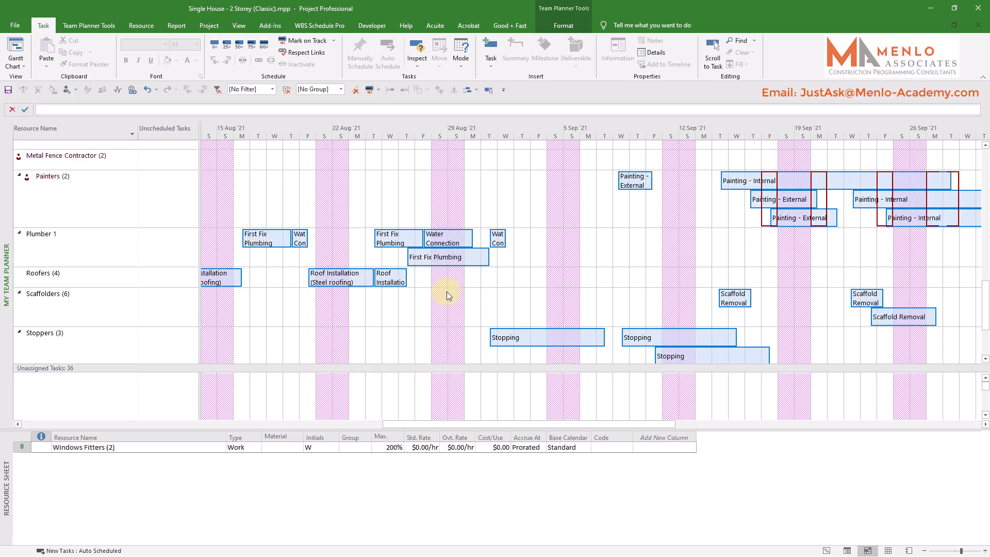
pyautogui.scroll(2, 514, 287)
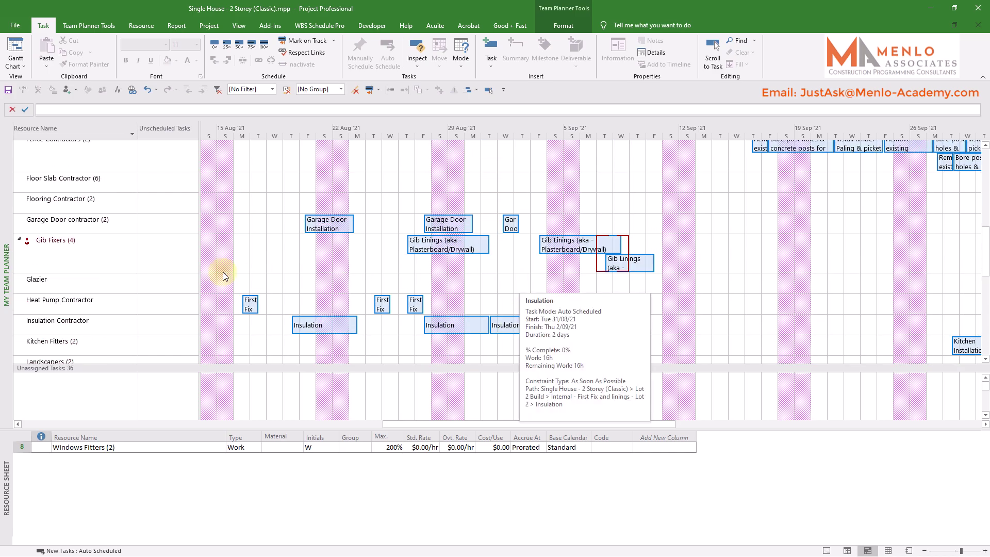
# Step: Try moving the overlapping Gib Linings task of Gib Fixers (4) to Wednesday 8 September, directly after the preceding Gib Linings bar
pyautogui.click(617, 260)
pyautogui.moveTo(617, 260); pyautogui.dragTo(645, 261)
pyautogui.scroll(10, 561, 222)
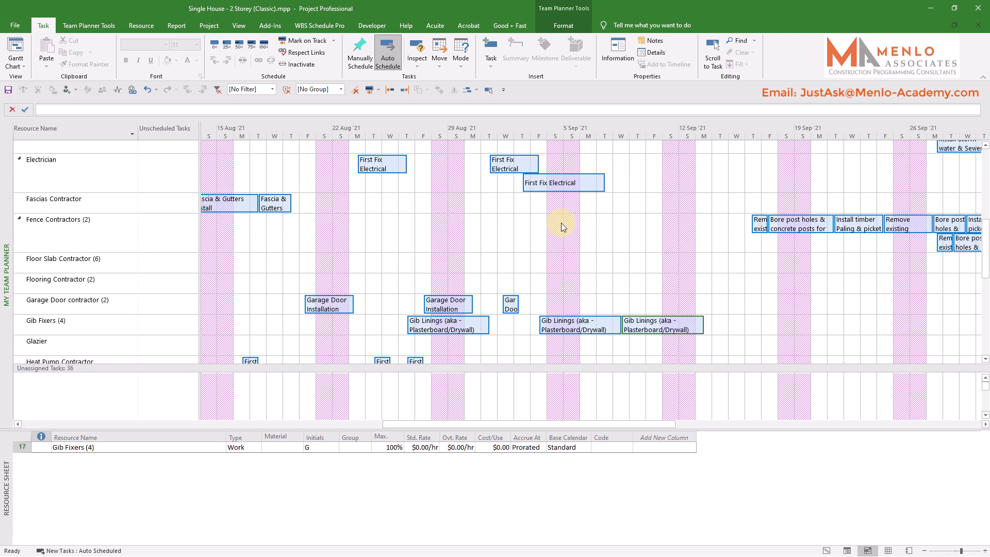
# Step: Try placing the three Secondary Cladding - Weatherboards/ Titan tasks of Cladding Team (2) end to end, with Lot 3 last
pyautogui.scroll(2, 604, 233)
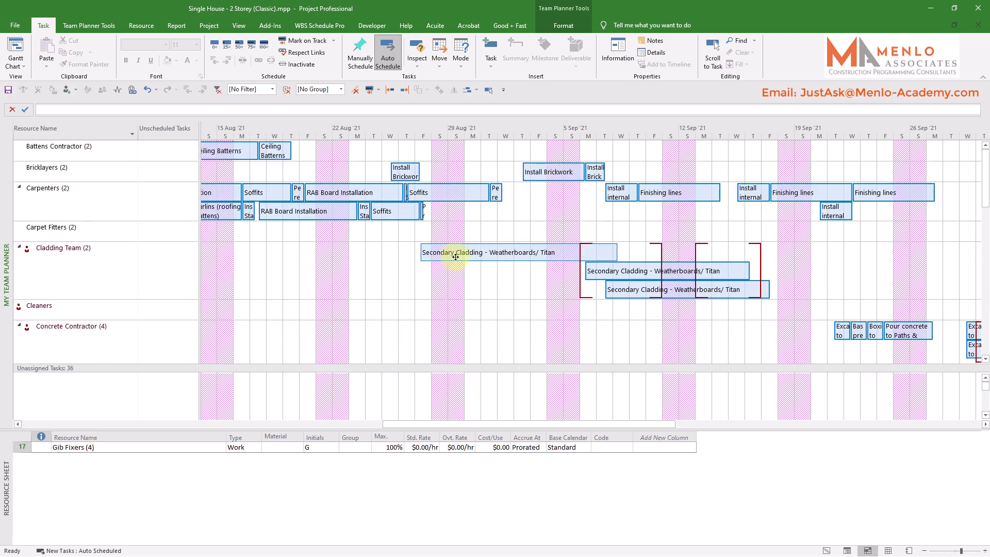
pyautogui.moveTo(458, 254)
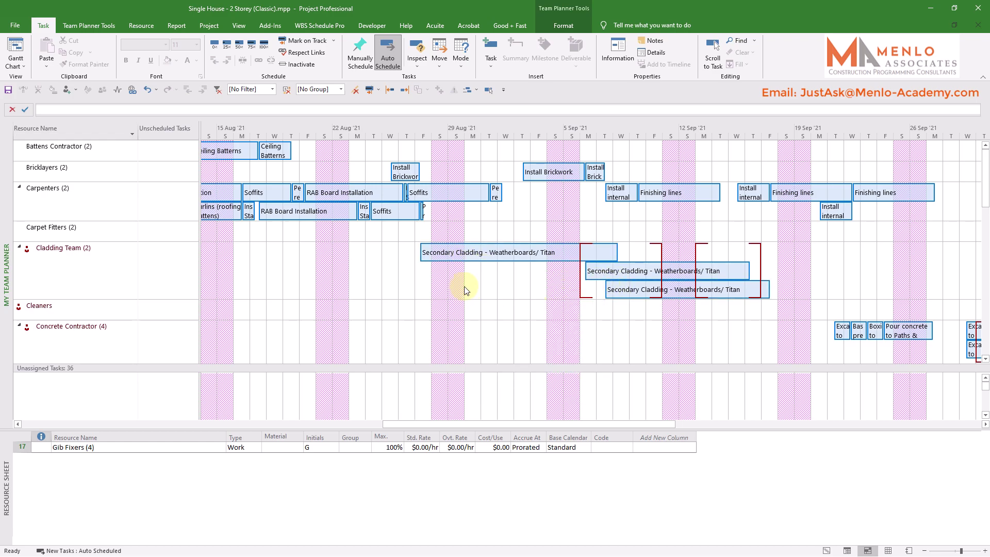
pyautogui.click(116, 256)
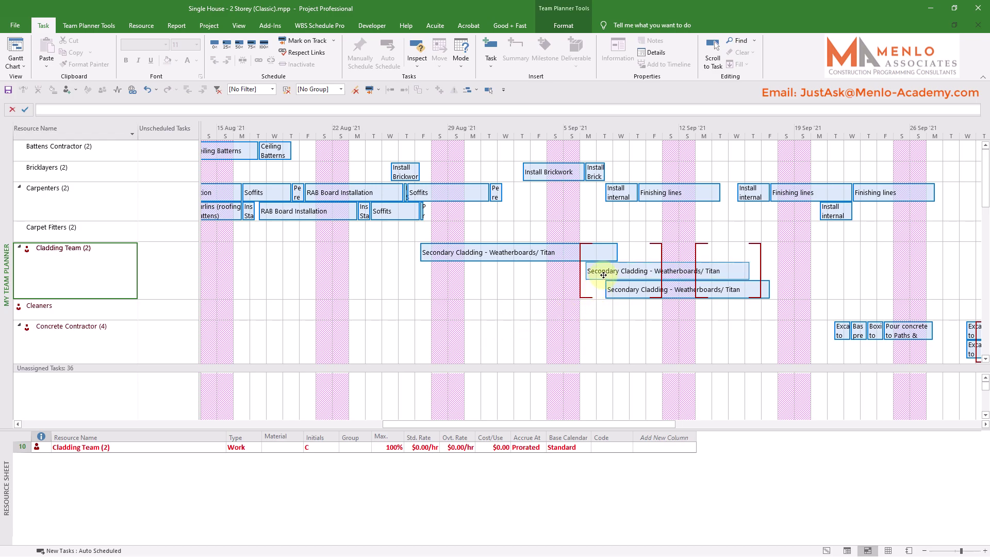
pyautogui.moveTo(603, 274)
pyautogui.moveTo(603, 274); pyautogui.dragTo(651, 274)
pyautogui.moveTo(651, 273)
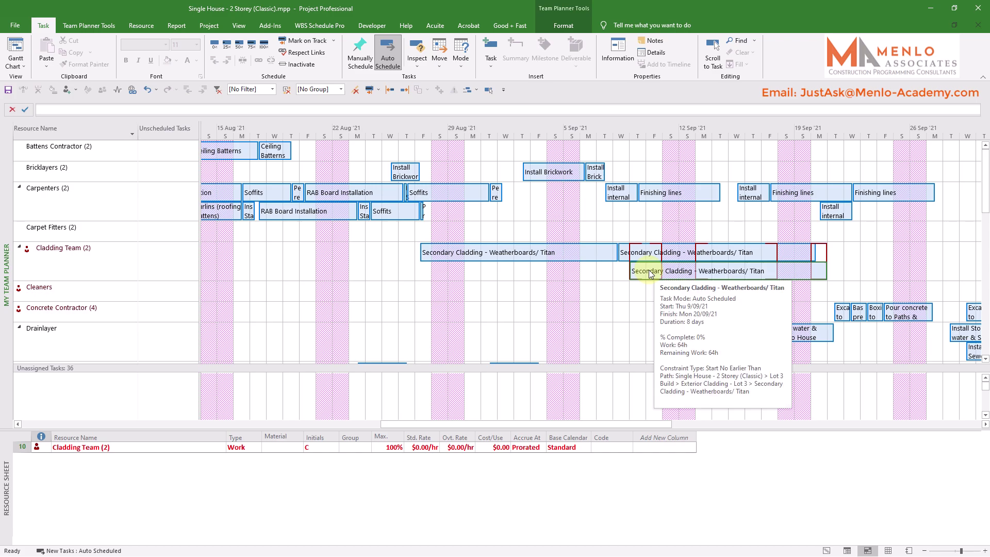
pyautogui.moveTo(650, 274); pyautogui.dragTo(827, 271)
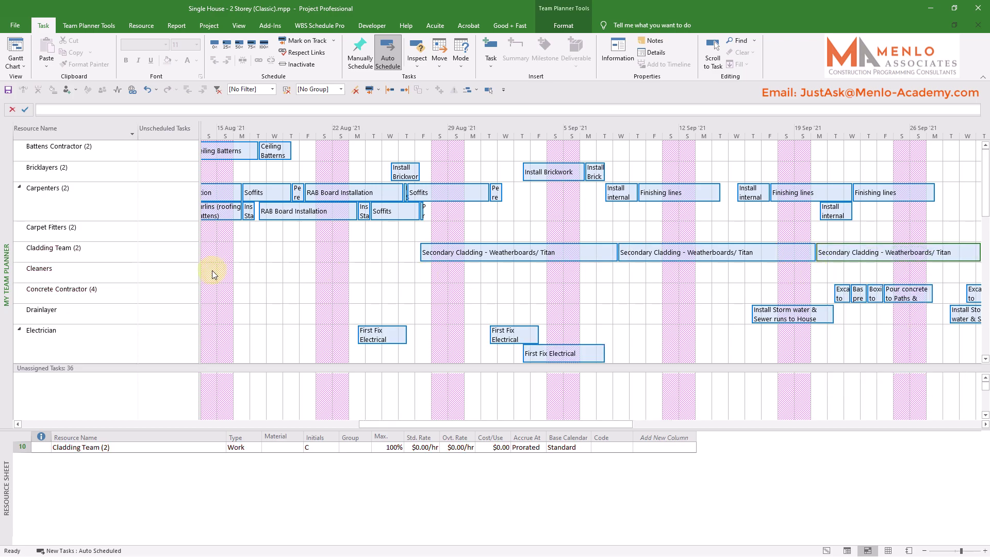
# Step: Undo the Secondary Cladding moves of Cladding Team (2) and the Gib Linings move of Gib Fixers (4)
pyautogui.click(85, 255)
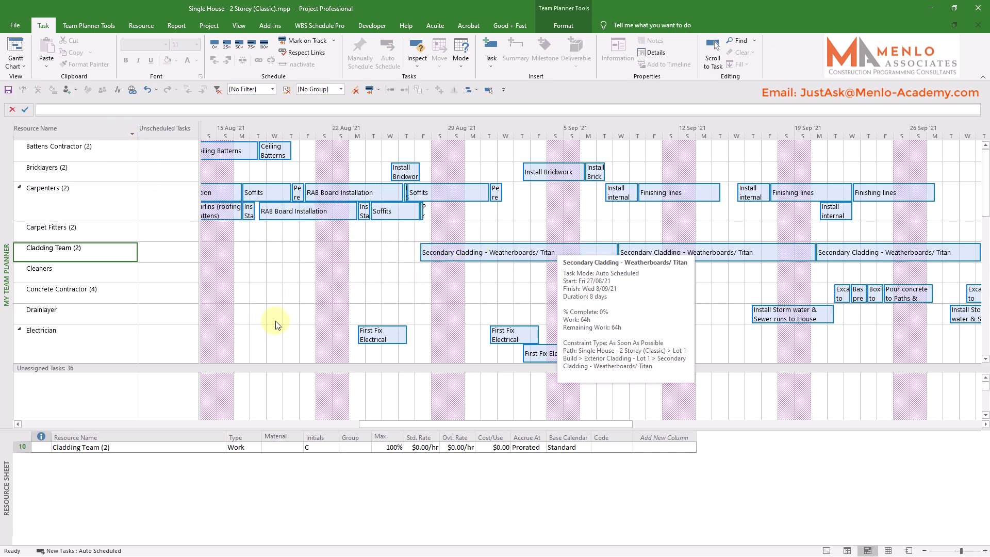
pyautogui.click(316, 328)
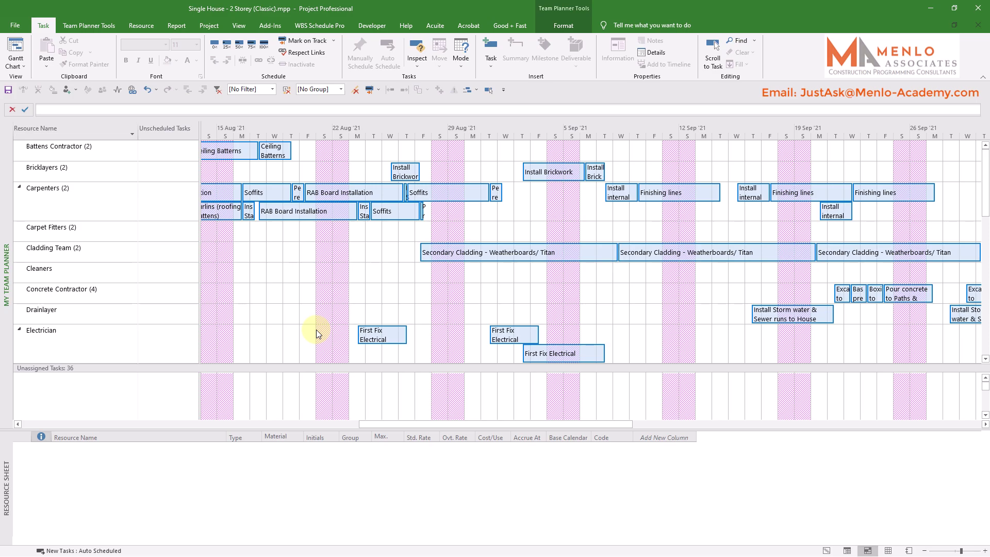
pyautogui.hotkey('ctrl', 'z')
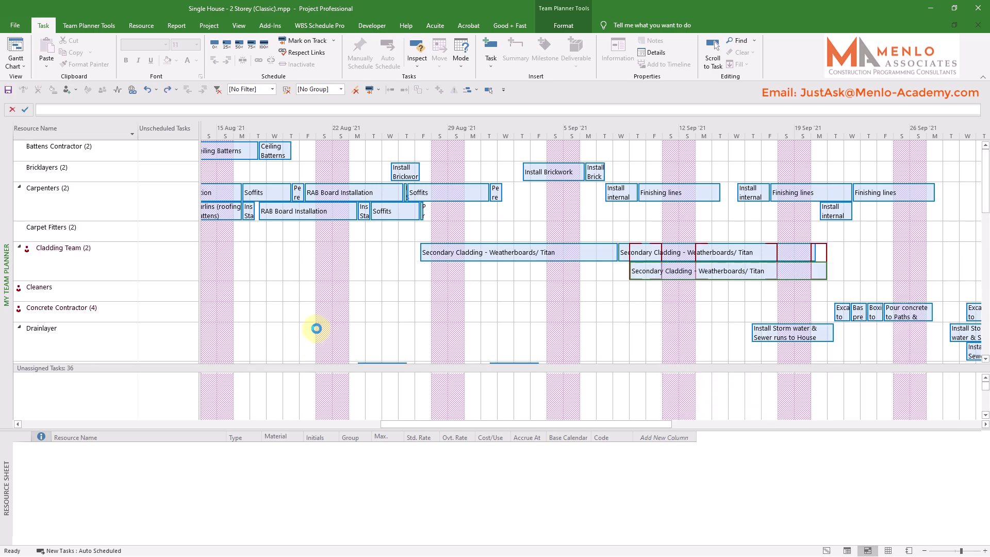
pyautogui.hotkey('ctrl', 'z')
pyautogui.hotkey('ctrl', 'z')
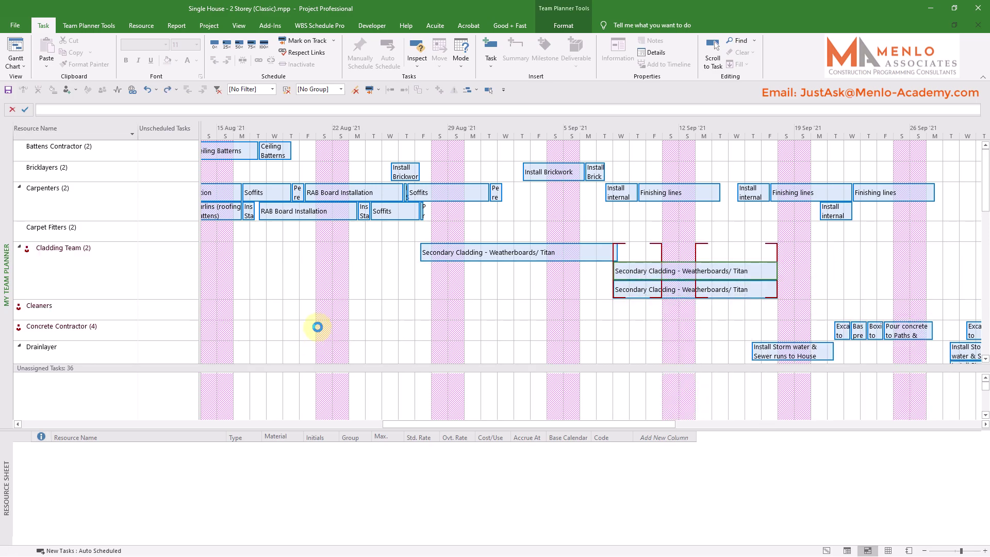
pyautogui.hotkey('ctrl', 'z')
pyautogui.hotkey('ctrl', 'z')
pyautogui.scroll(-5, 319, 326)
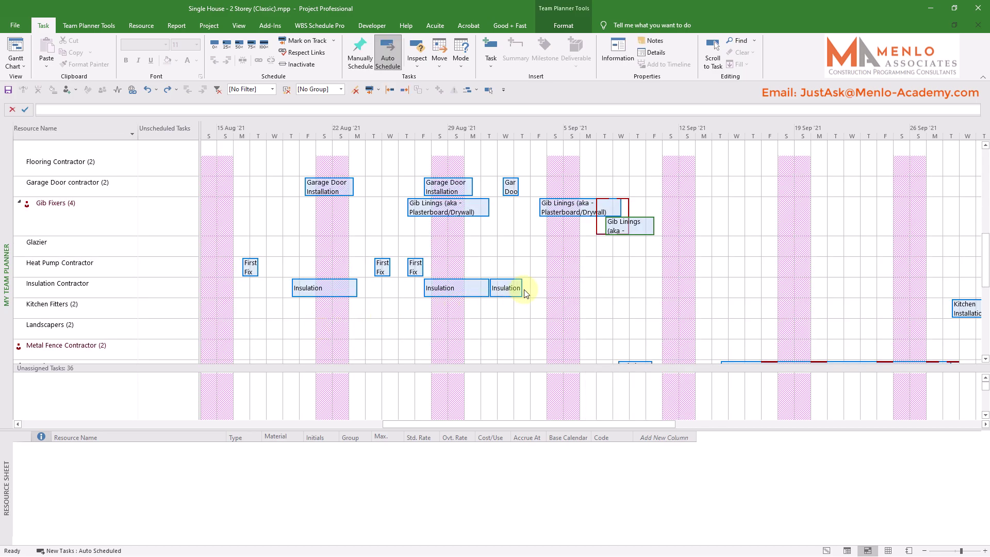
# Step: Move the overlapping Gib Linings task of Gib Fixers (4) directly after the preceding Gib Linings bar and check the project statistics
pyautogui.moveTo(623, 225); pyautogui.dragTo(639, 228)
pyautogui.scroll(8, 622, 258)
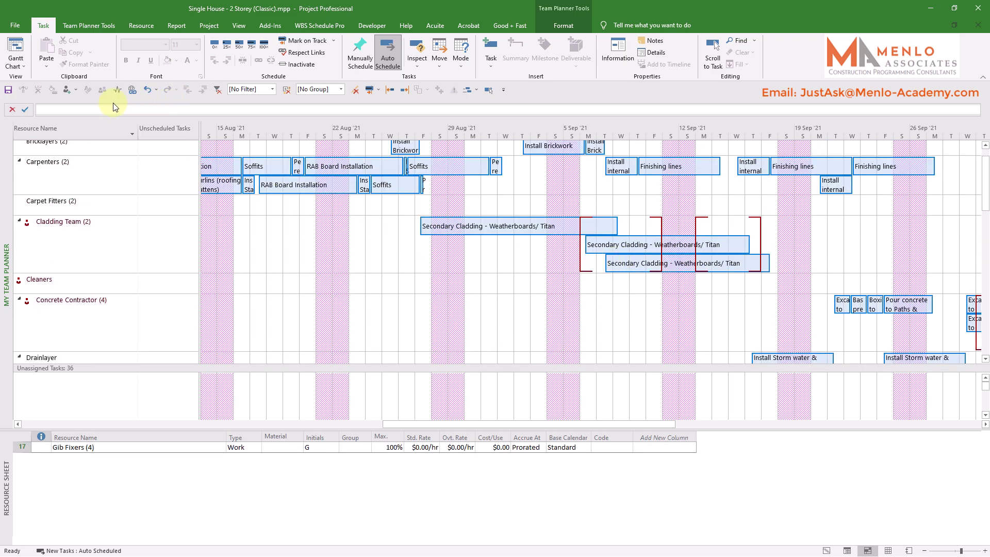
pyautogui.click(118, 91)
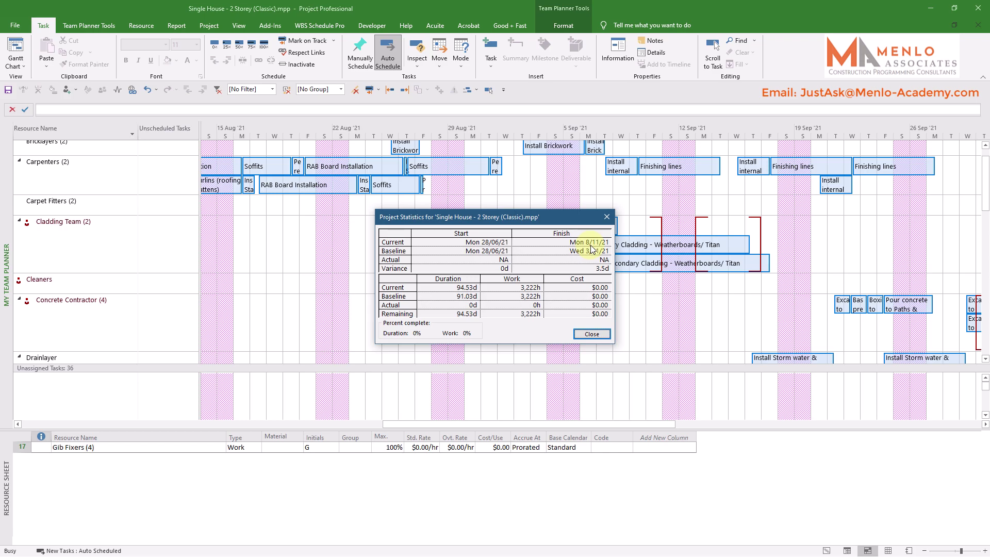
pyautogui.click(667, 319)
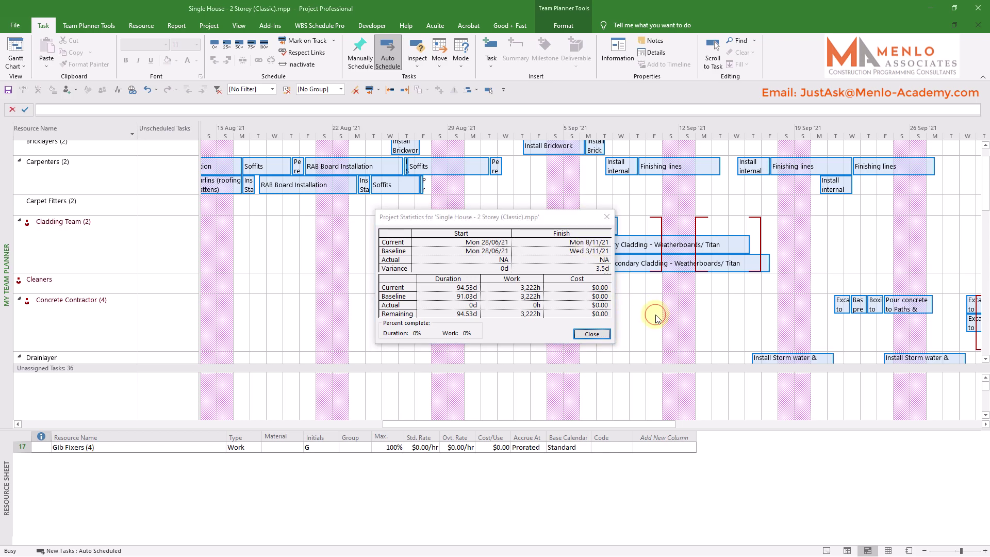
pyautogui.click(597, 334)
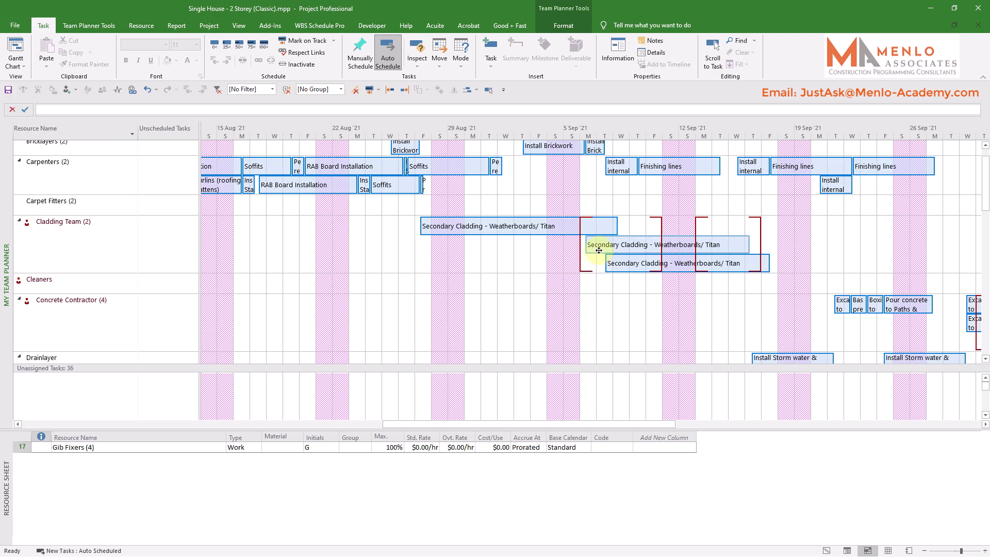
# Step: Place the three Secondary Cladding - Weatherboards/ Titan tasks of Cladding Team (2) end to end, with Lot 3 second, and check the project statistics
pyautogui.moveTo(597, 248)
pyautogui.moveTo(597, 249); pyautogui.dragTo(829, 244)
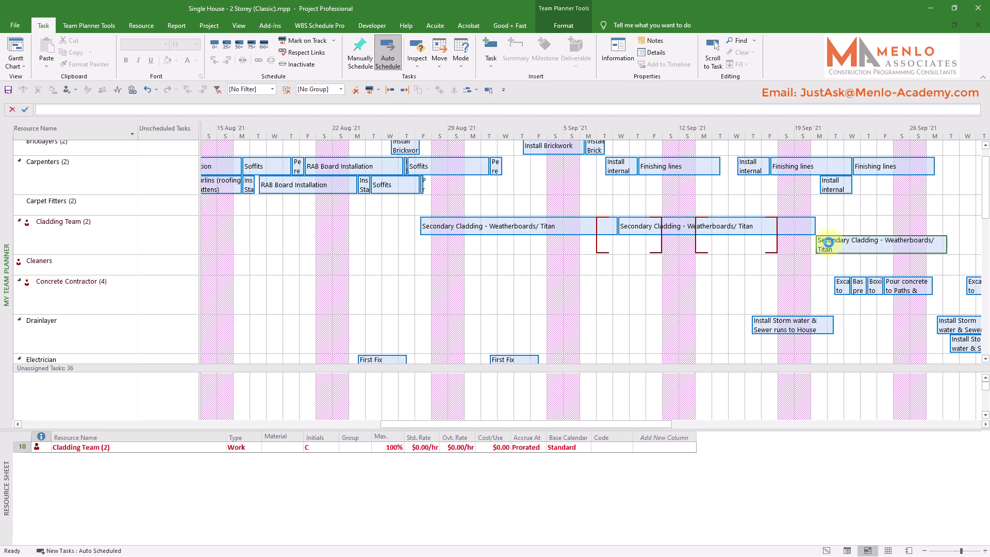
pyautogui.click(117, 94)
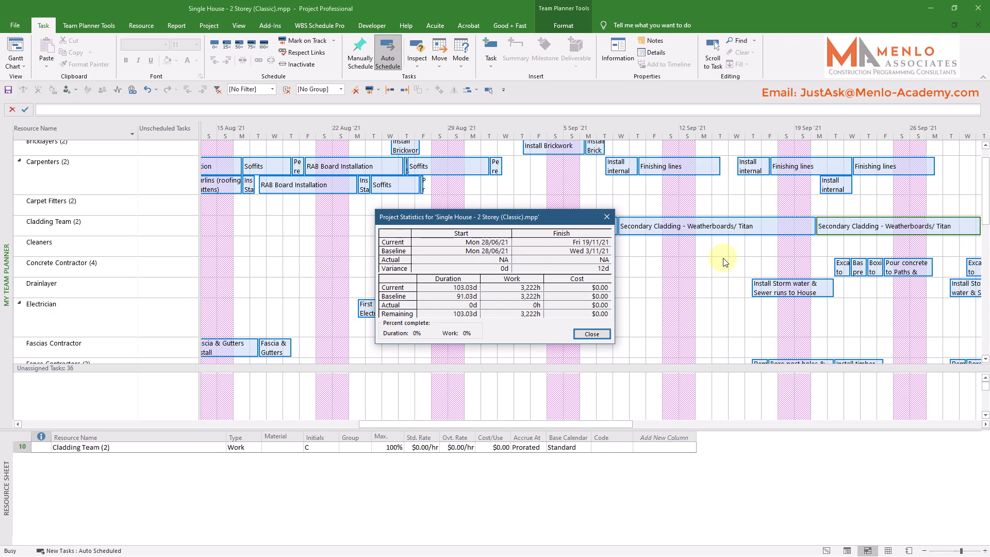
pyautogui.click(592, 334)
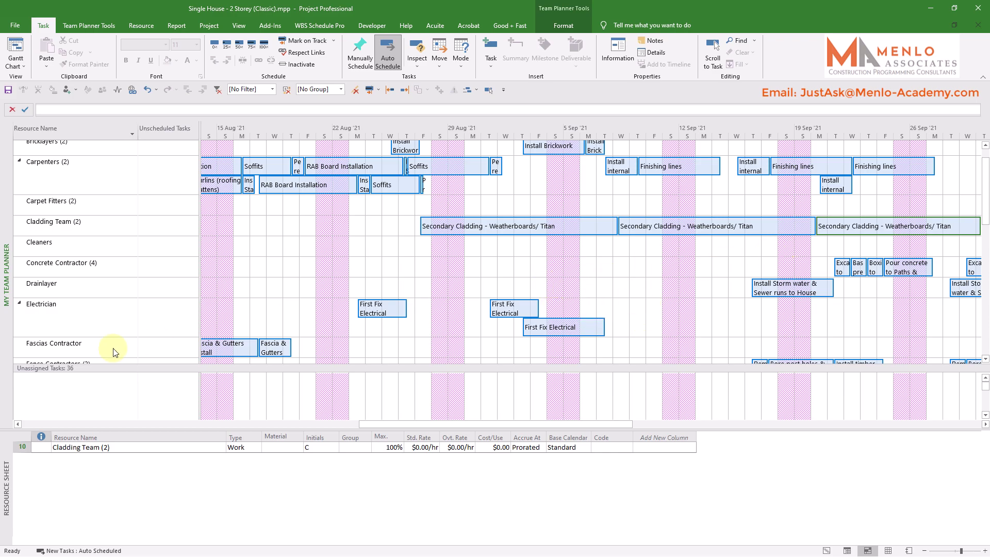
# Step: Examine Cladding Team (2), Cleaners and the other trades from mid-August to late September for remaining overallocations
pyautogui.click(71, 230)
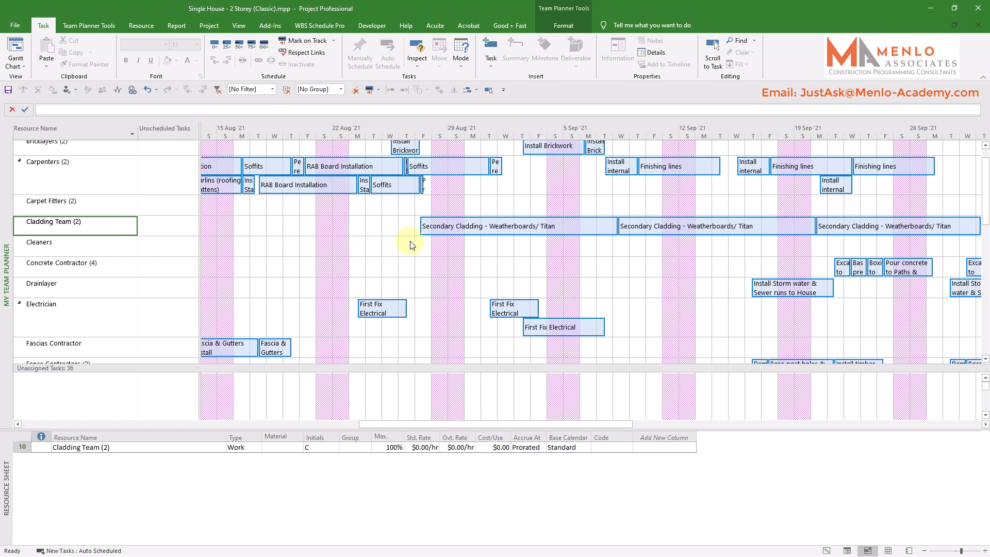
pyautogui.click(466, 227)
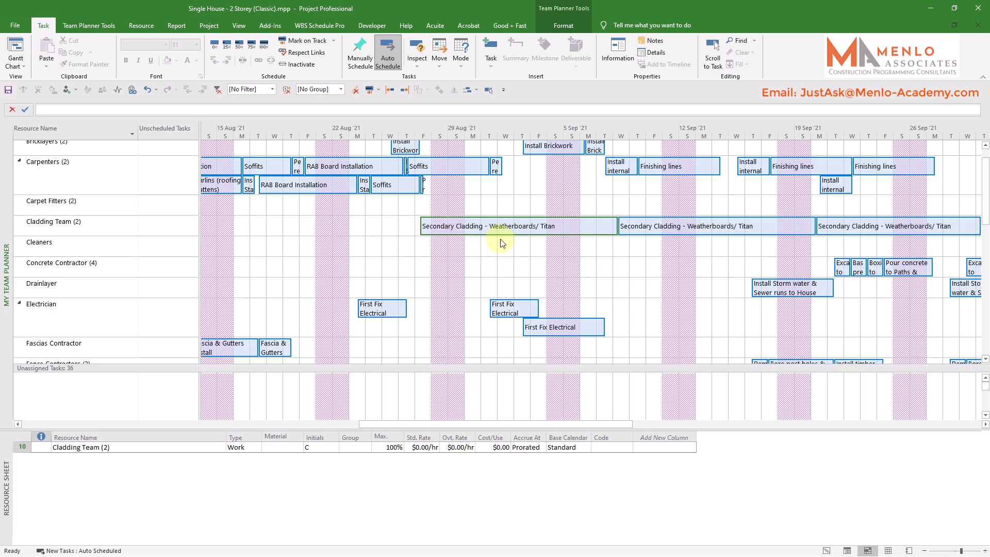
pyautogui.click(115, 244)
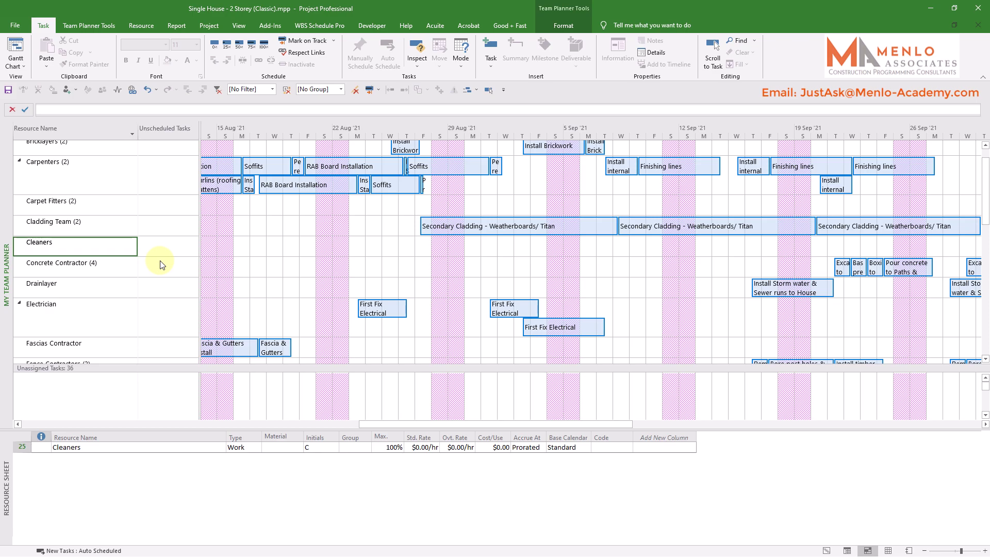
pyautogui.scroll(1, 610, 273)
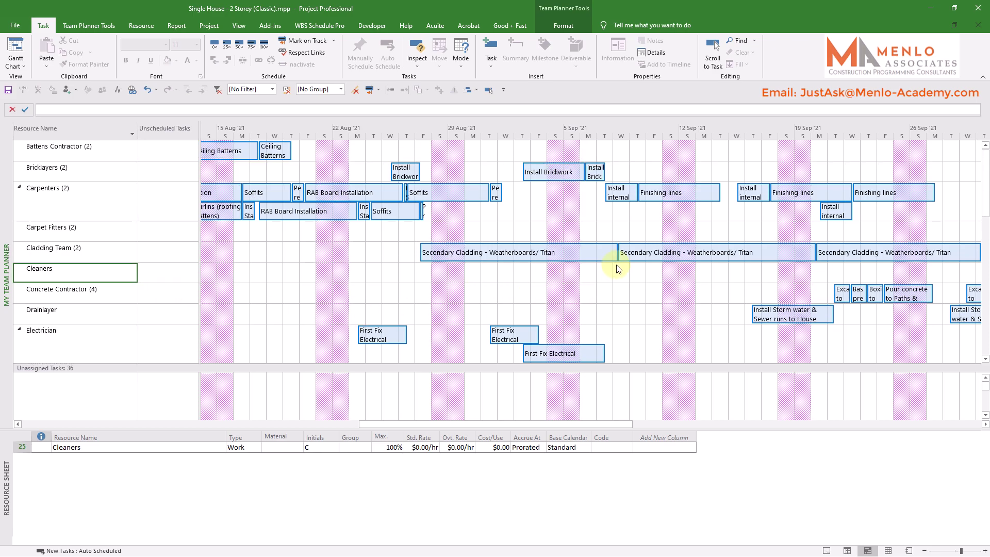
pyautogui.scroll(-1, 622, 252)
pyautogui.scroll(-10, 622, 253)
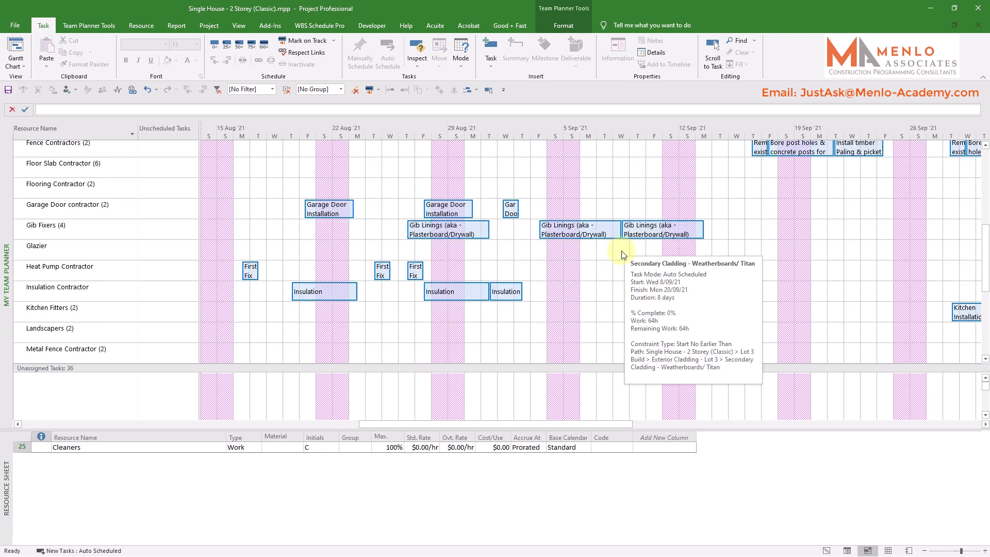
pyautogui.scroll(-1, 622, 253)
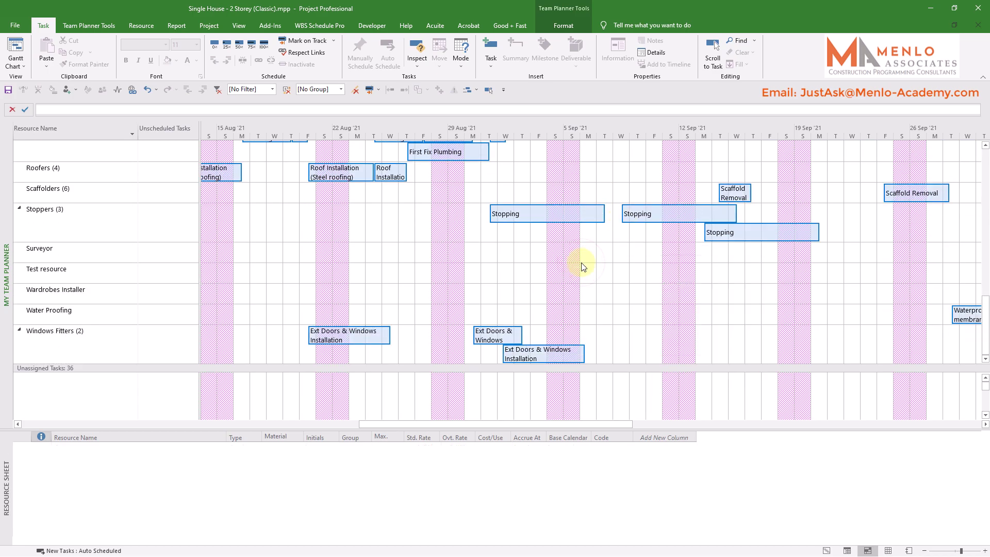
pyautogui.scroll(4, 656, 299)
pyautogui.scroll(8, 655, 296)
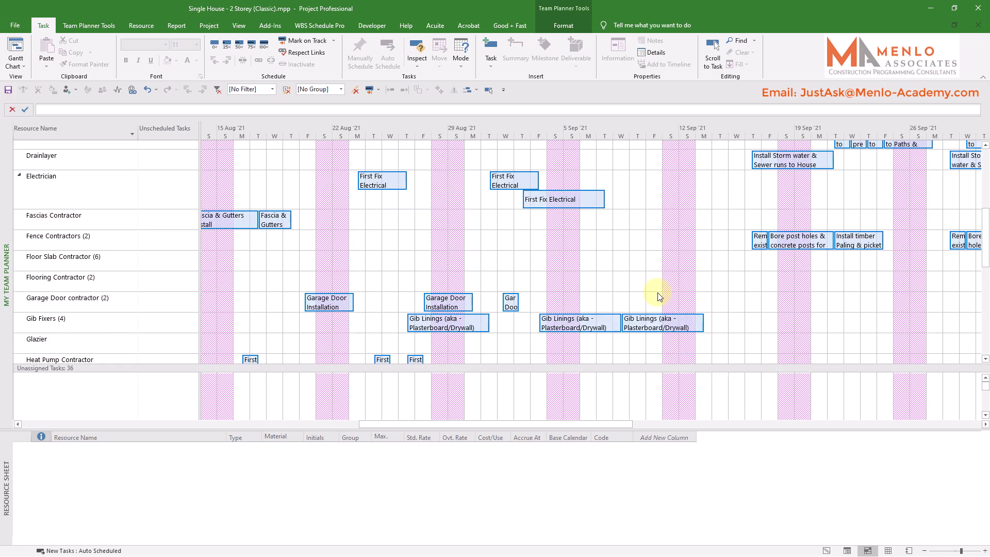
# Step: Examine the September to mid-October bars of all trades, down to Stoppers (3), for overallocated resources
pyautogui.moveTo(619, 422); pyautogui.dragTo(742, 437)
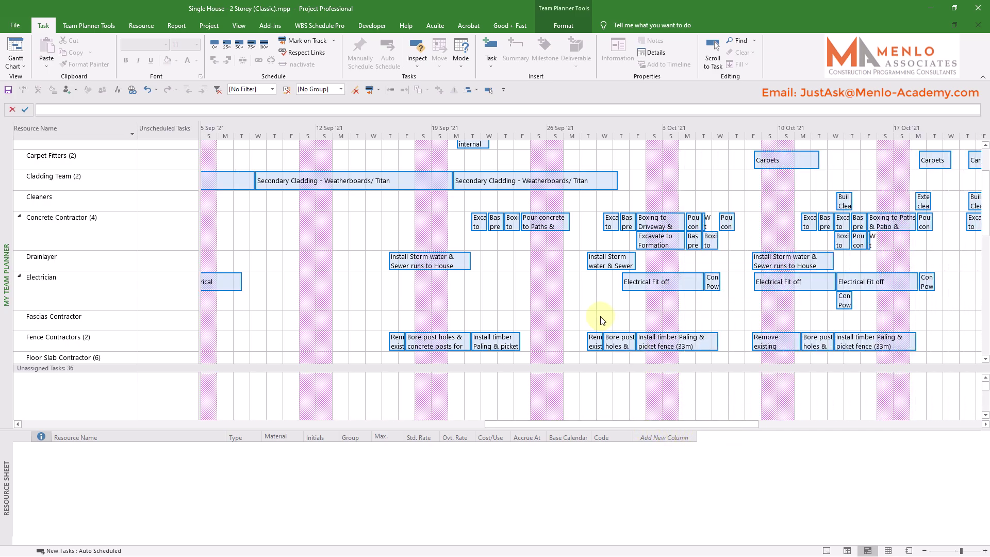
pyautogui.scroll(2, 601, 316)
pyautogui.scroll(-6, 548, 216)
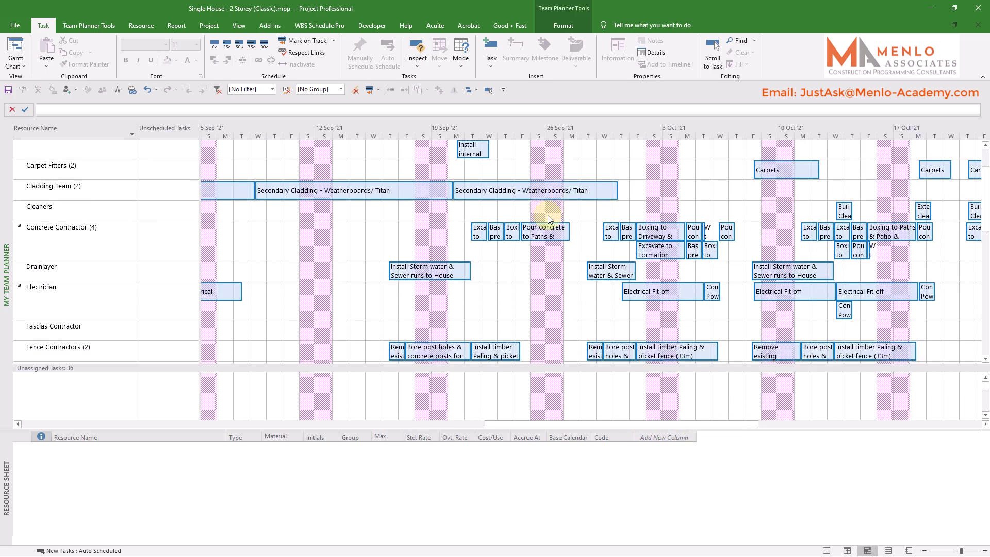
pyautogui.scroll(-1, 548, 225)
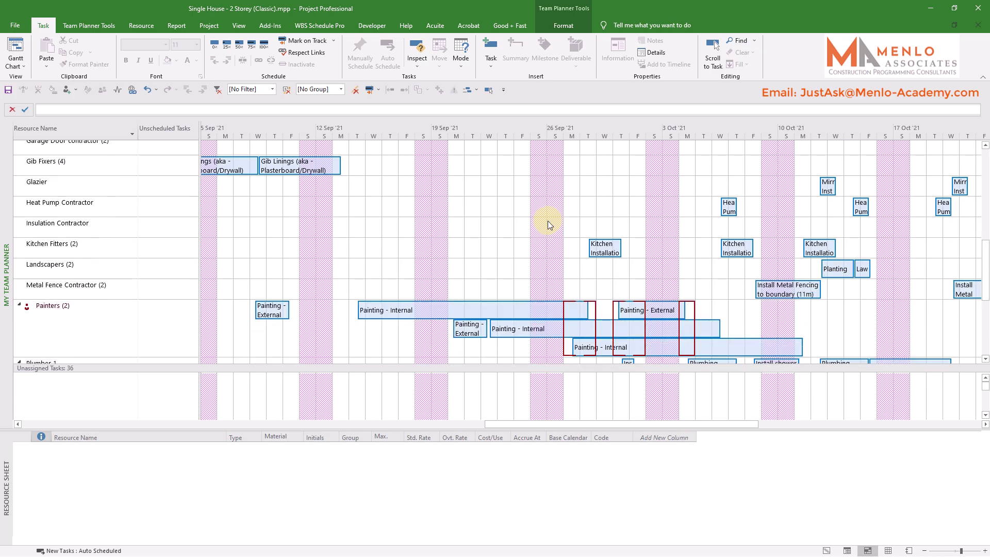
pyautogui.scroll(4, 548, 224)
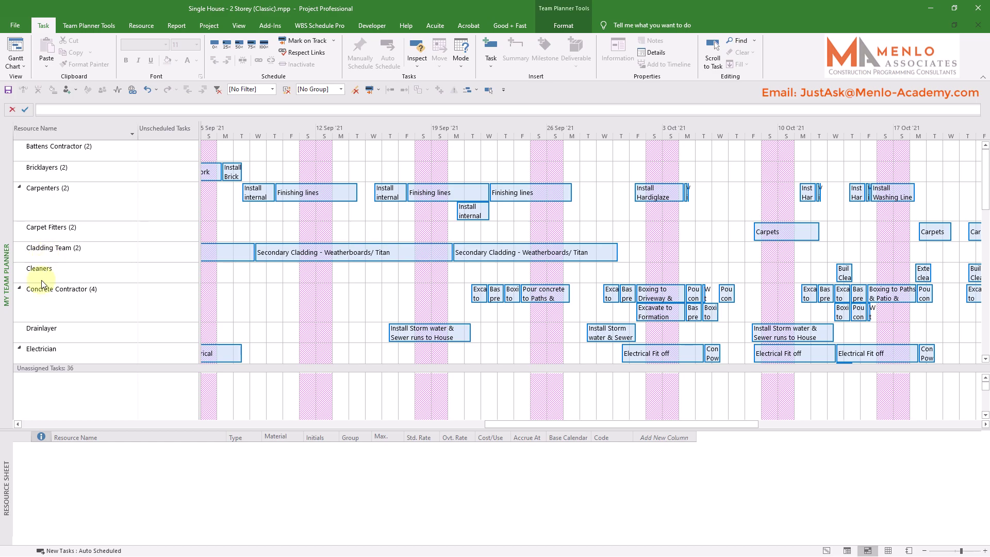
pyautogui.scroll(-3, 601, 216)
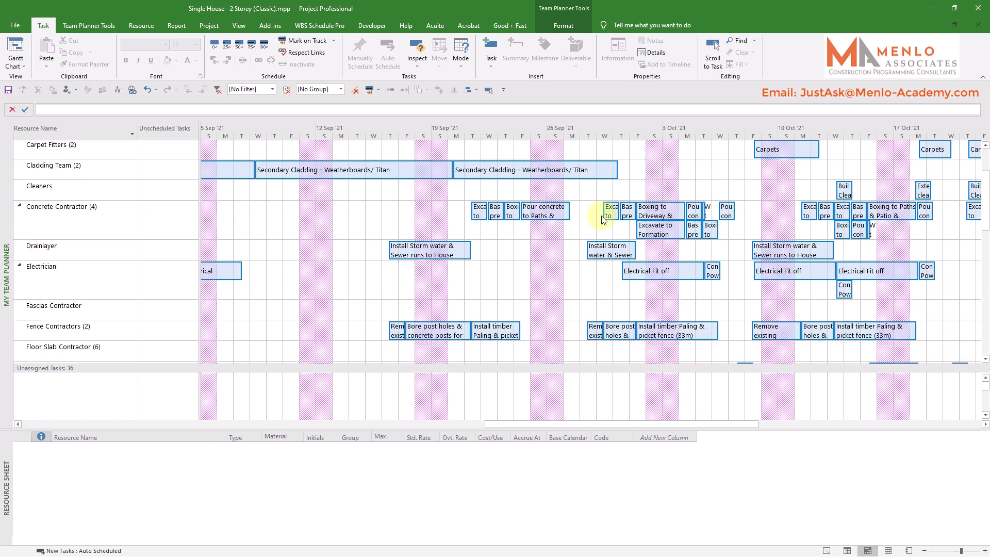
pyautogui.scroll(-5, 601, 218)
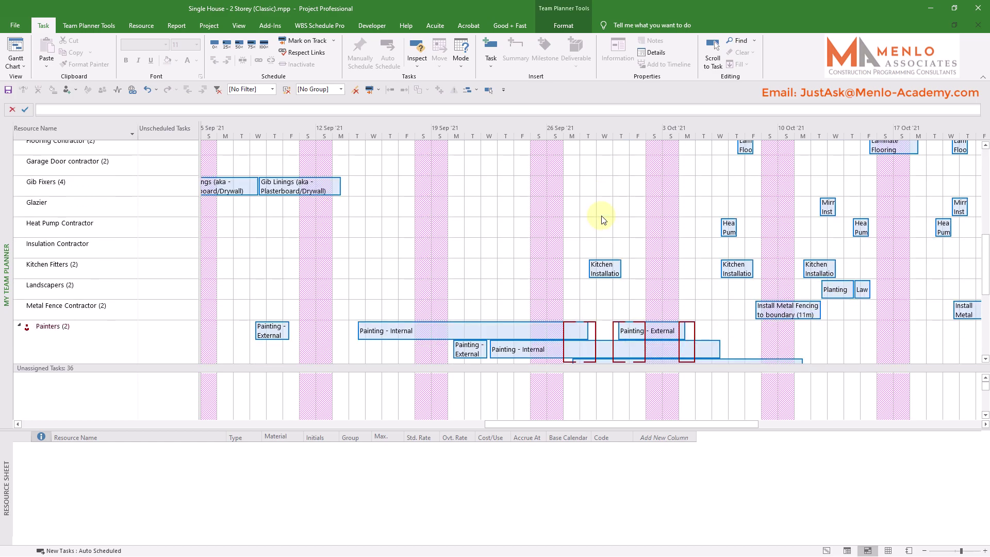
pyautogui.scroll(-5, 602, 218)
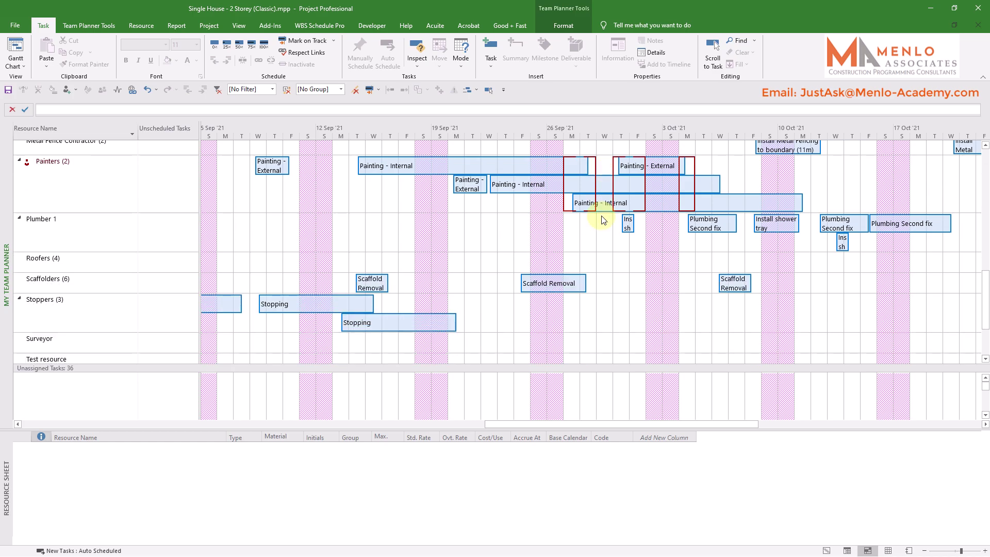
pyautogui.scroll(5, 601, 219)
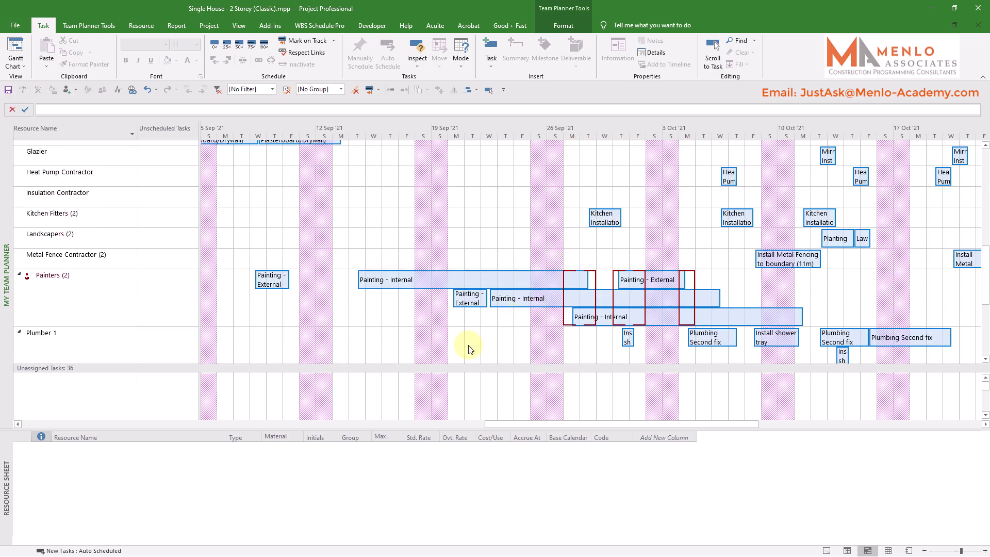
# Step: Try to move the last Painting - Internal task of Painters (2) to an earlier start
pyautogui.click(72, 282)
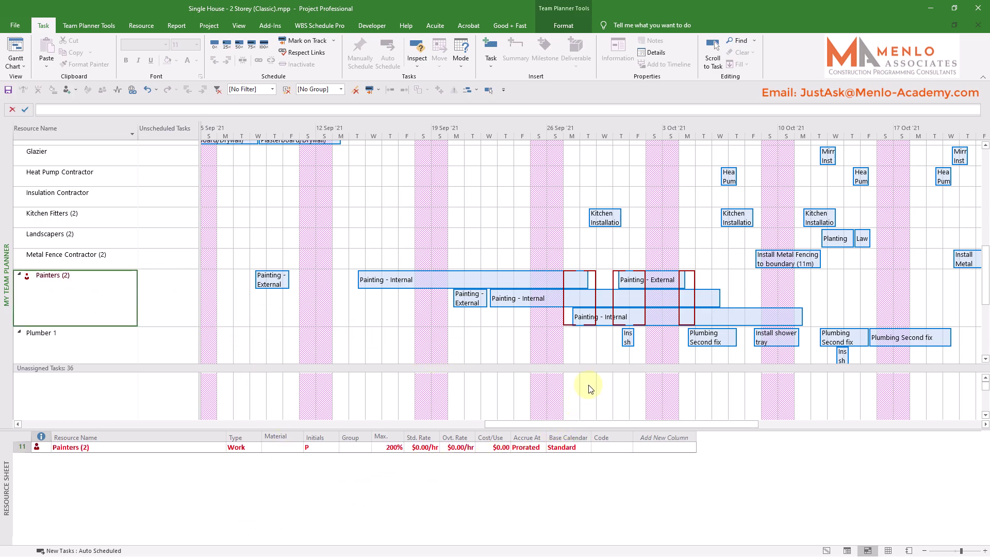
pyautogui.click(583, 318)
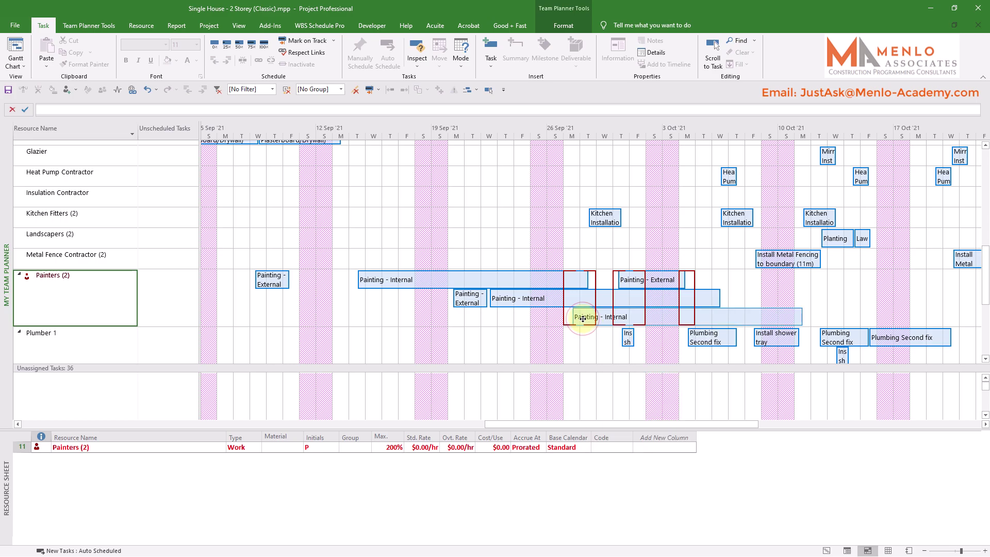
pyautogui.moveTo(585, 319); pyautogui.dragTo(587, 316)
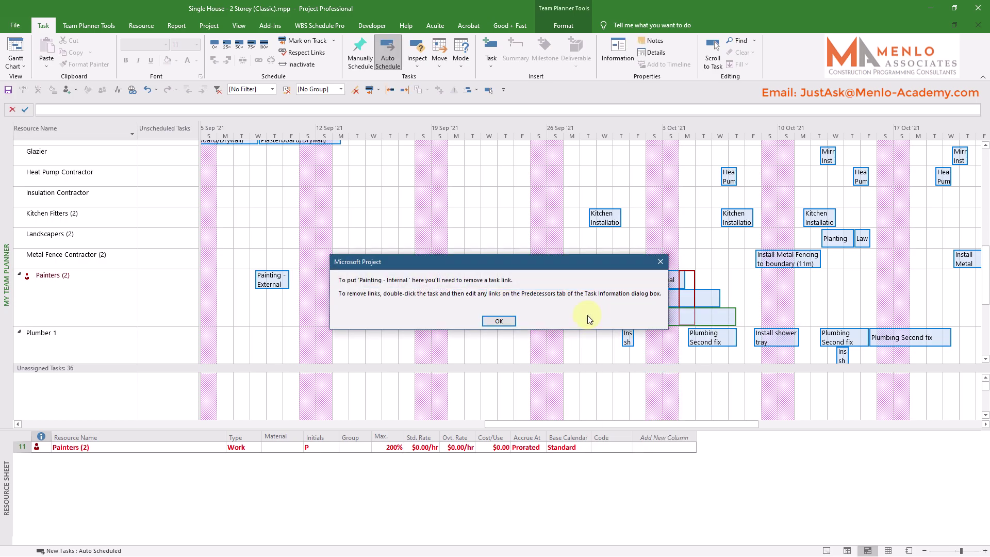
pyautogui.click(496, 321)
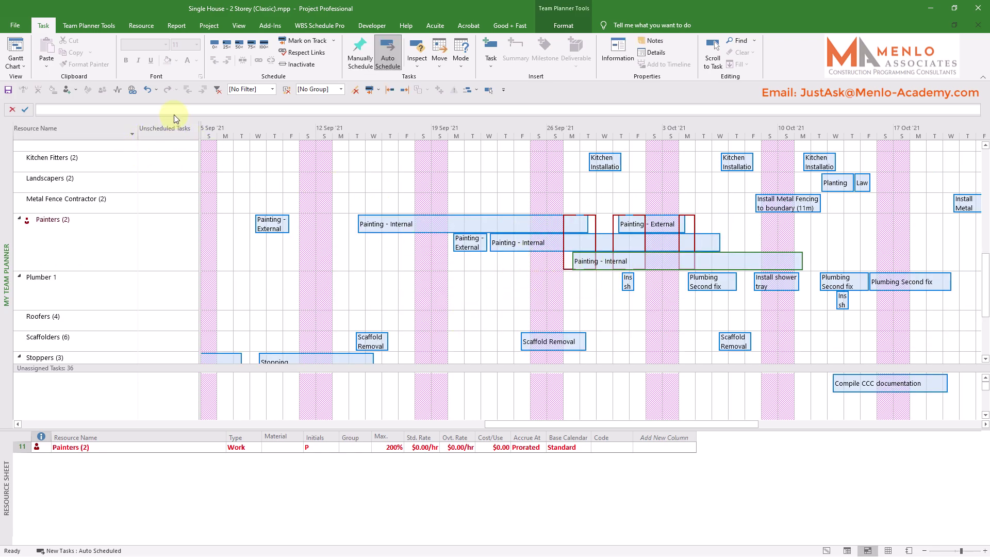
# Step: Move the last Painting - Internal and Painting - External tasks of Painters (2) directly behind the preceding Painting - Internal bars, comparing project statistics before and after
pyautogui.click(118, 92)
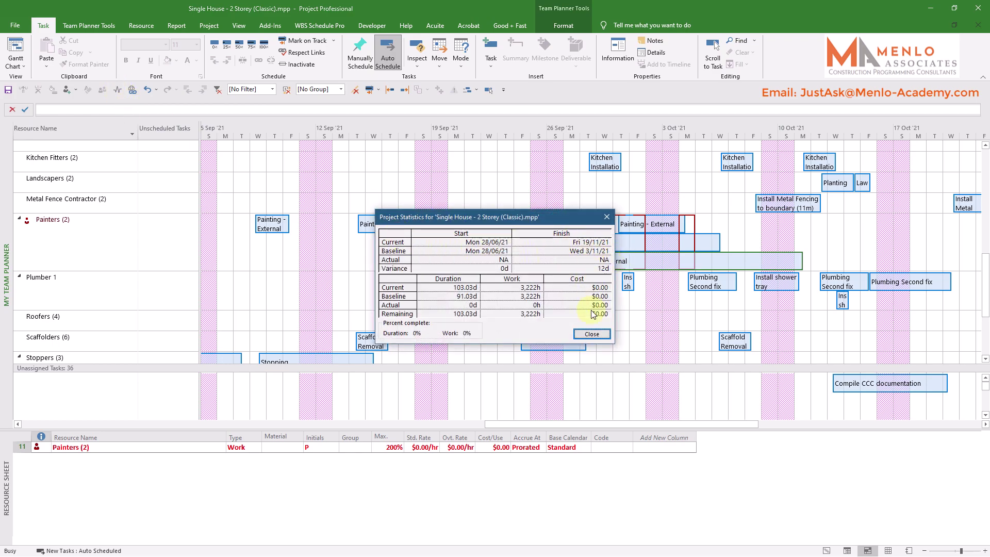
pyautogui.click(591, 334)
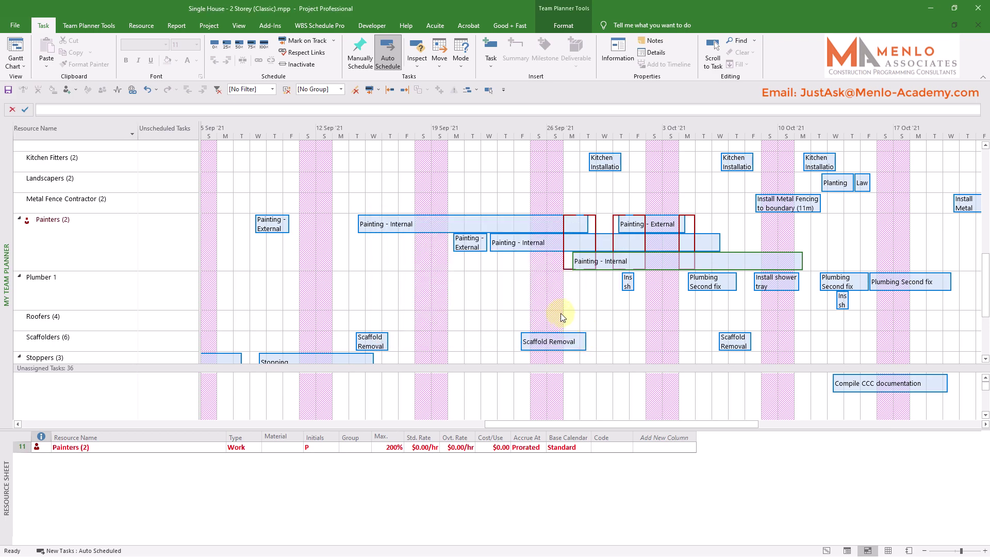
pyautogui.moveTo(582, 262)
pyautogui.mouseDown()
pyautogui.moveTo(570, 259)
pyautogui.moveTo(670, 270)
pyautogui.moveTo(742, 263)
pyautogui.mouseUp()
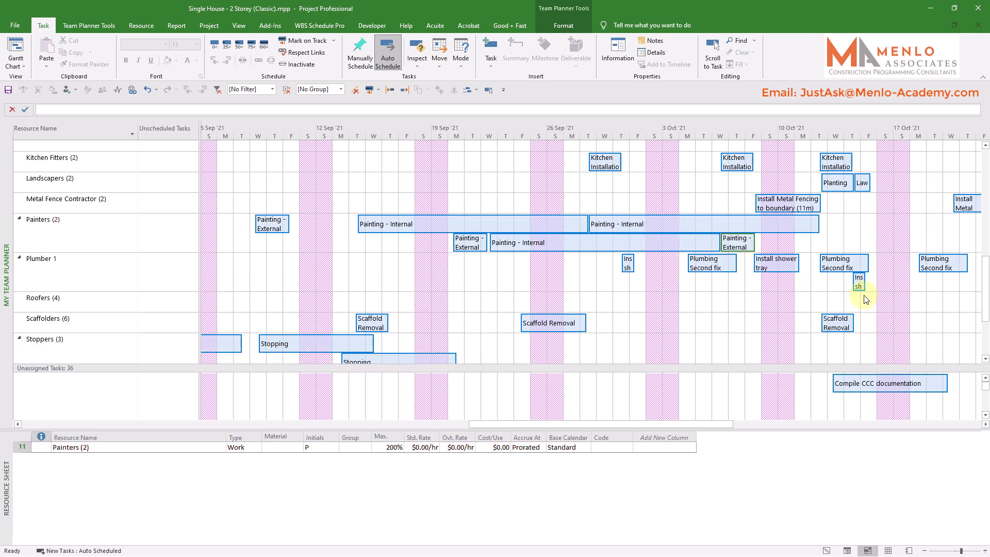
pyautogui.click(117, 90)
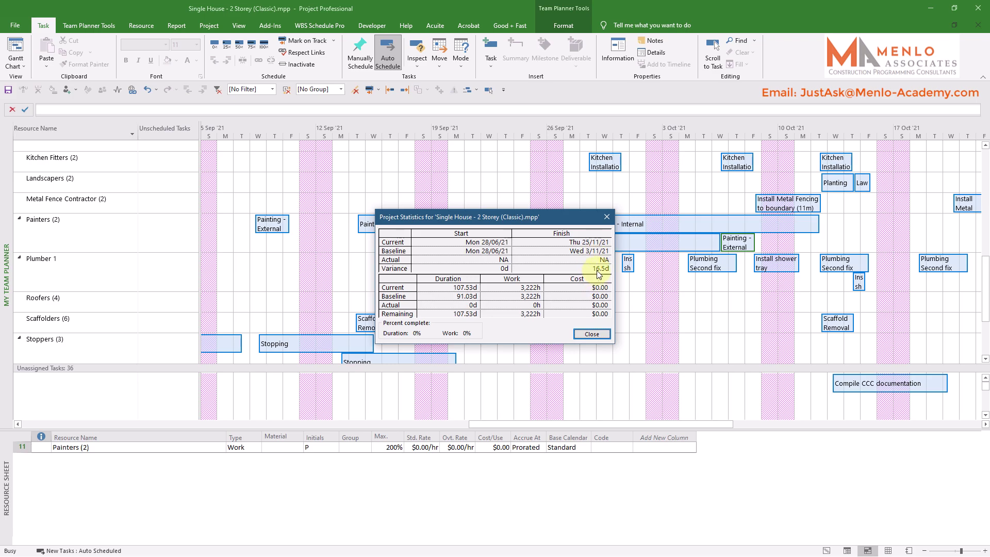
pyautogui.click(591, 334)
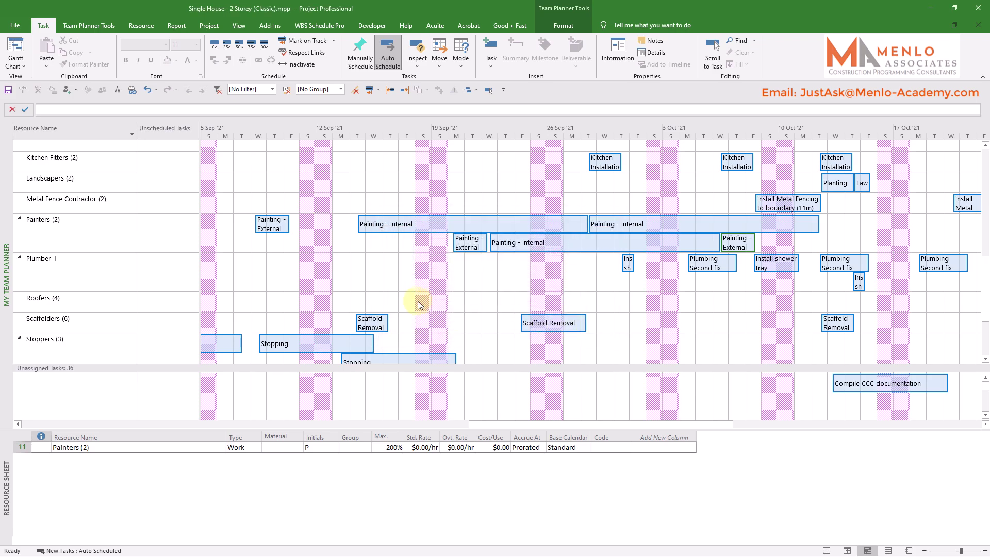
# Step: Move the overlapping External clean task of Cleaners in late October directly after the preceding cleaning task
pyautogui.scroll(-3, 403, 289)
pyautogui.scroll(12, 472, 298)
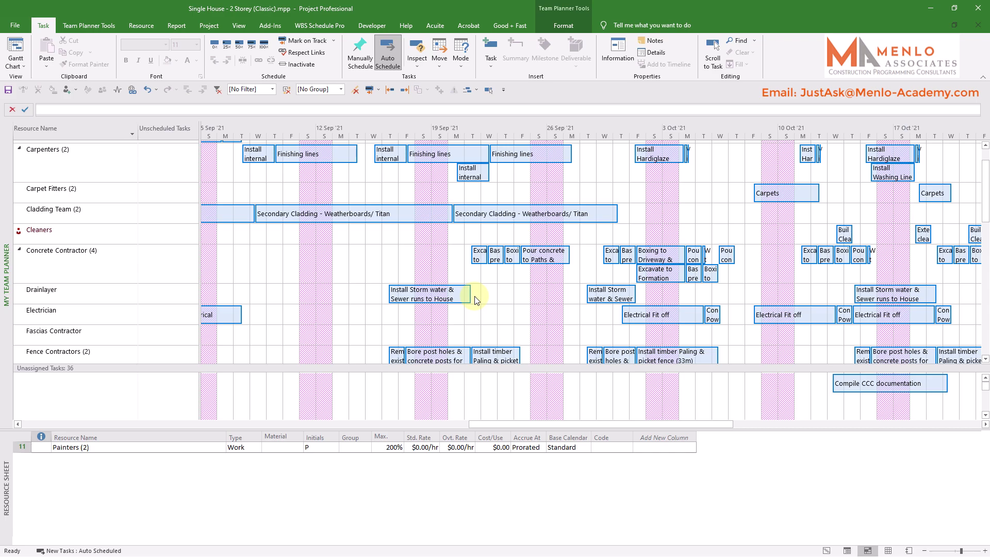
pyautogui.scroll(1, 314, 242)
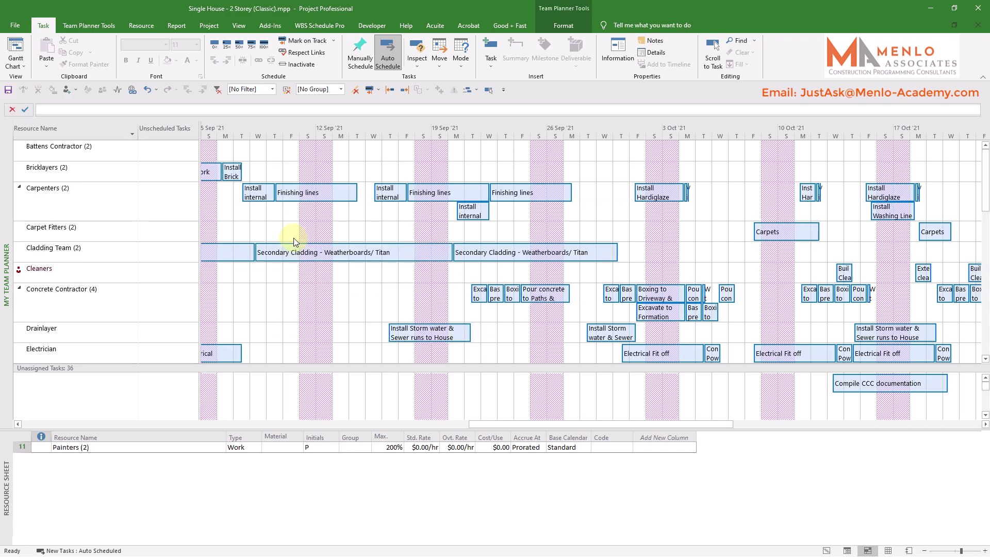
pyautogui.moveTo(591, 421); pyautogui.dragTo(722, 422)
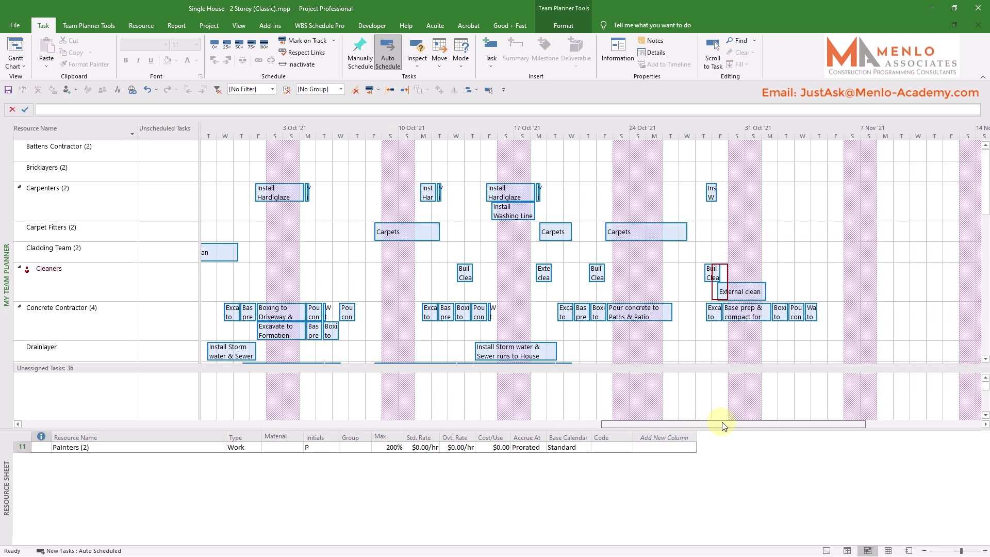
pyautogui.moveTo(705, 287); pyautogui.dragTo(708, 288)
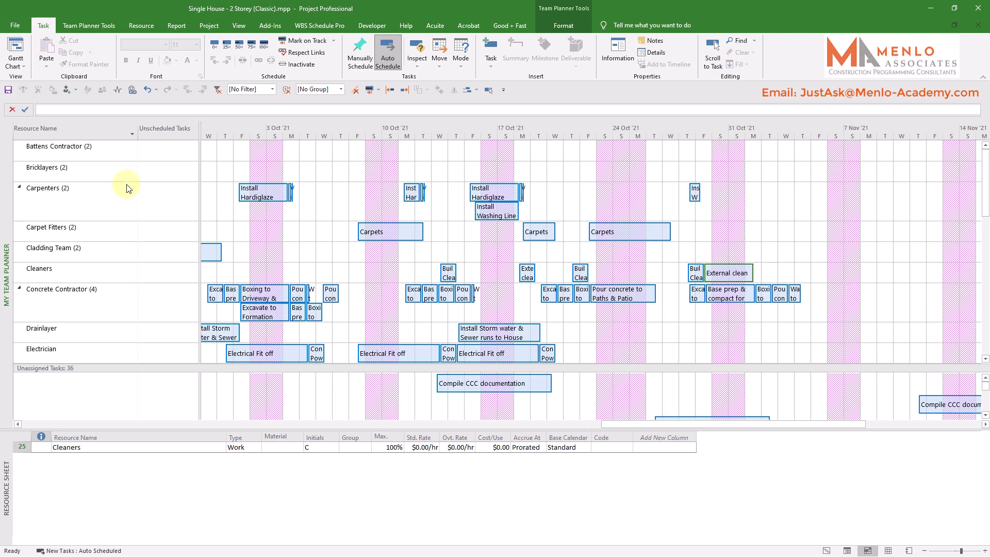
# Step: Show the programme in the Gantt - Daily view and enlarge it by shrinking the resource sheet pane
pyautogui.scroll(-2, 124, 186)
pyautogui.scroll(-7, 122, 195)
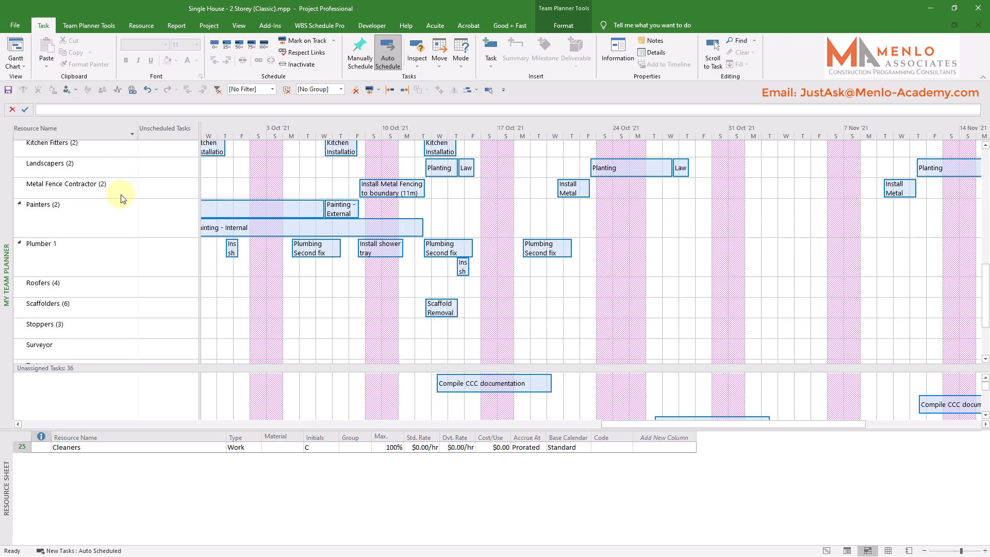
pyautogui.scroll(9, 118, 241)
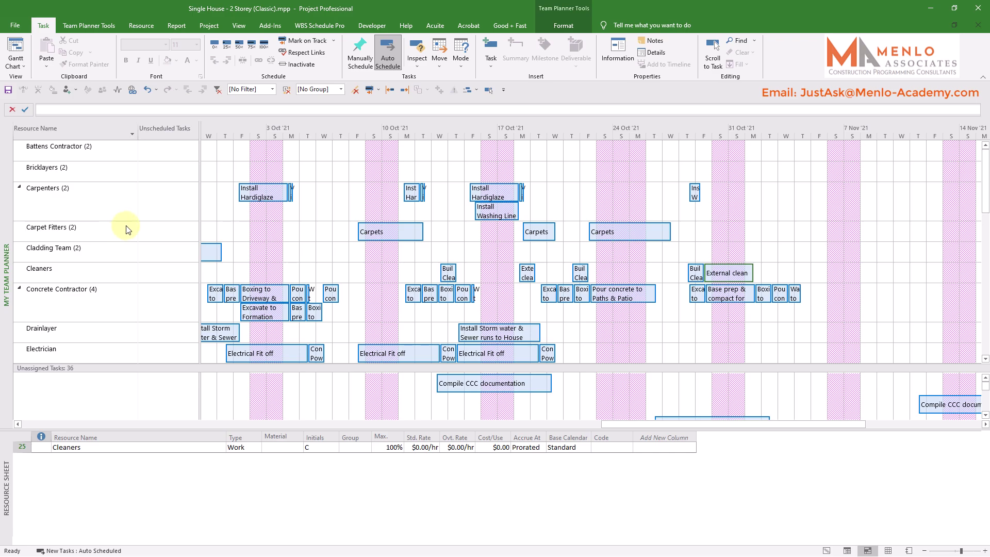
pyautogui.rightClick(8, 215)
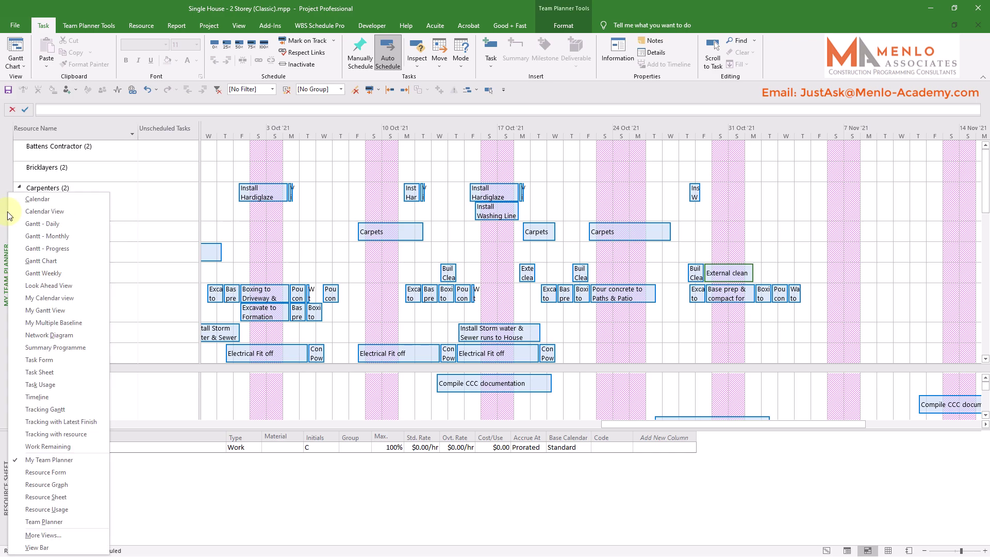
pyautogui.click(35, 224)
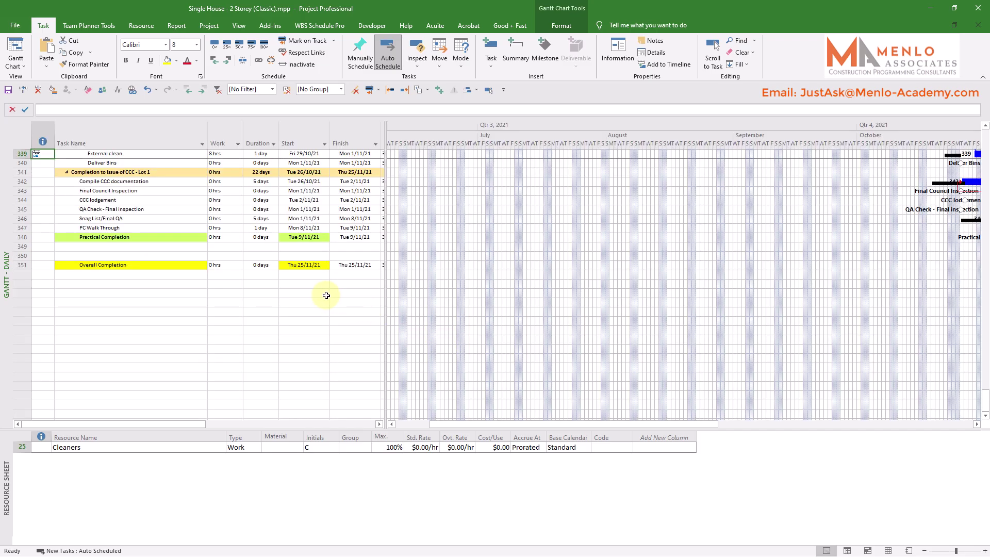
pyautogui.scroll(5, 327, 292)
pyautogui.scroll(5, 327, 292)
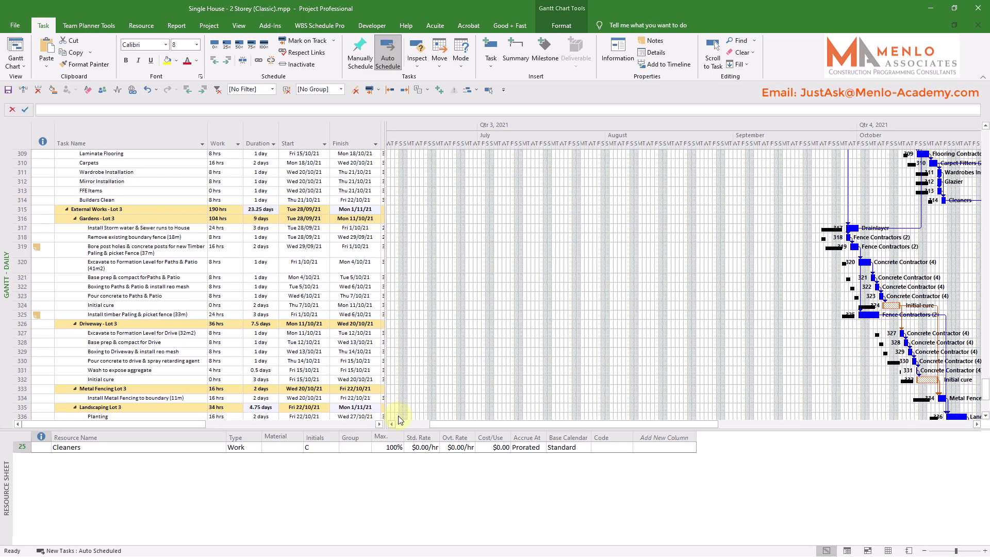
pyautogui.moveTo(403, 429); pyautogui.dragTo(393, 503)
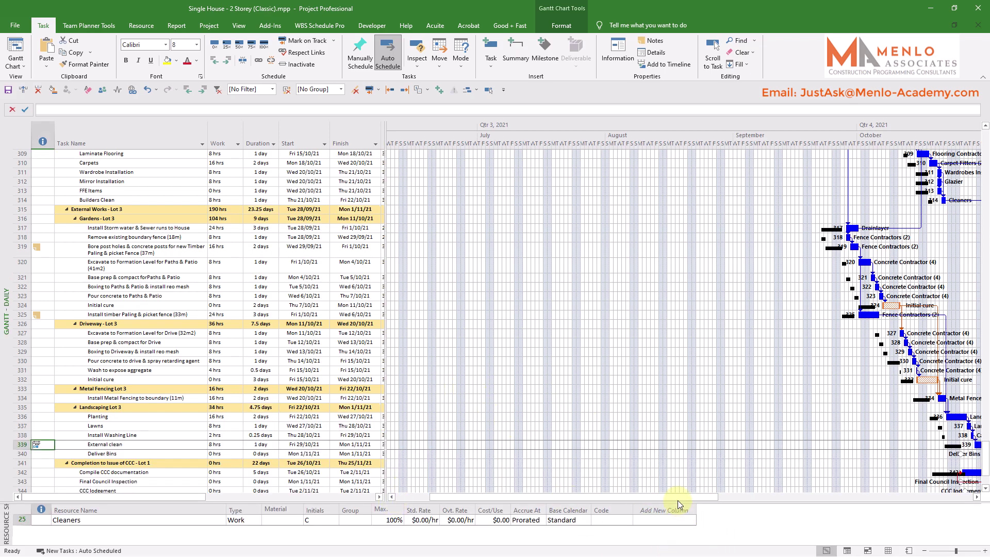
# Step: Examine the scheduled bars against the baseline bars, working back from Lot 3 through Lot 2 to Commence Works
pyautogui.moveTo(678, 497); pyautogui.dragTo(841, 498)
pyautogui.scroll(11, 620, 425)
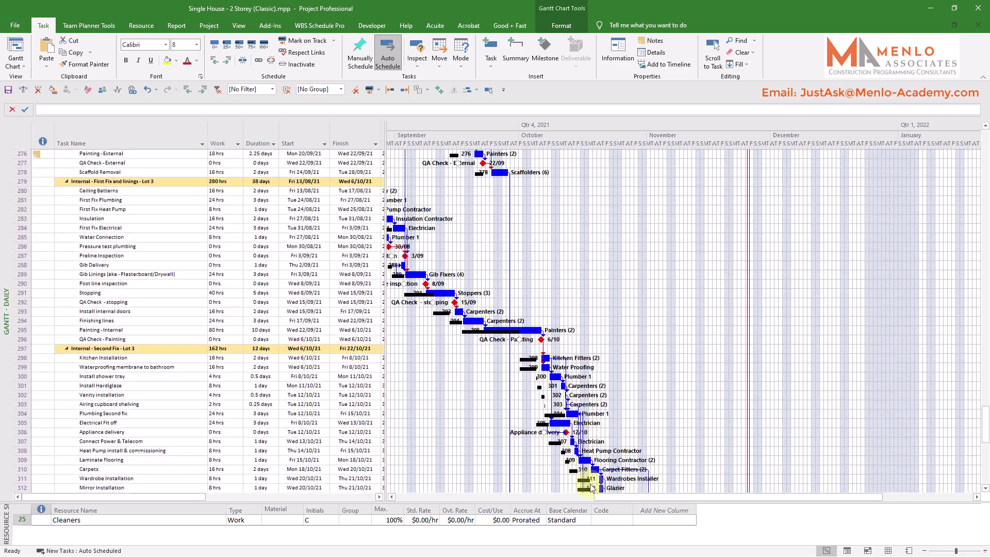
pyautogui.moveTo(645, 498); pyautogui.dragTo(571, 496)
pyautogui.scroll(11, 507, 392)
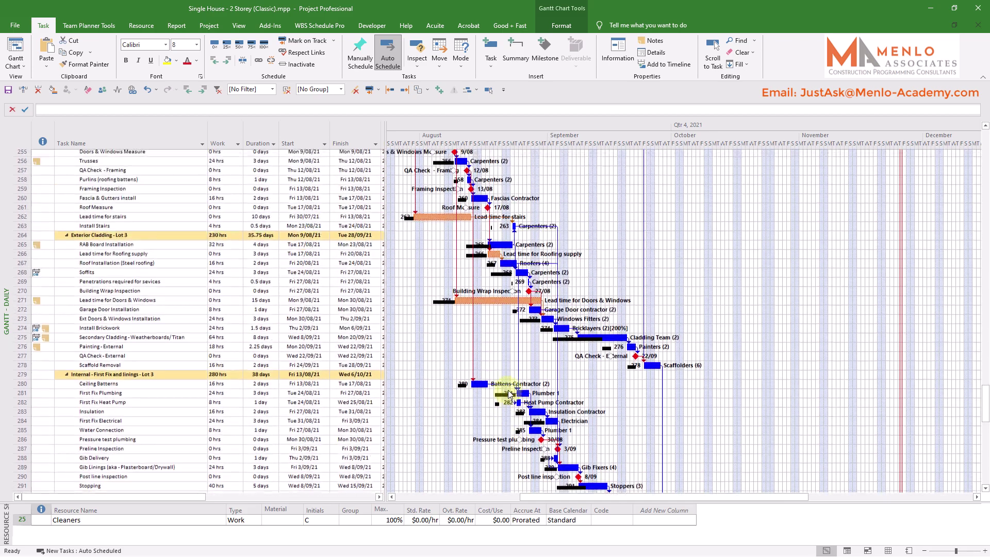
pyautogui.scroll(2, 577, 400)
pyautogui.moveTo(580, 498); pyautogui.dragTo(496, 494)
pyautogui.scroll(10, 469, 369)
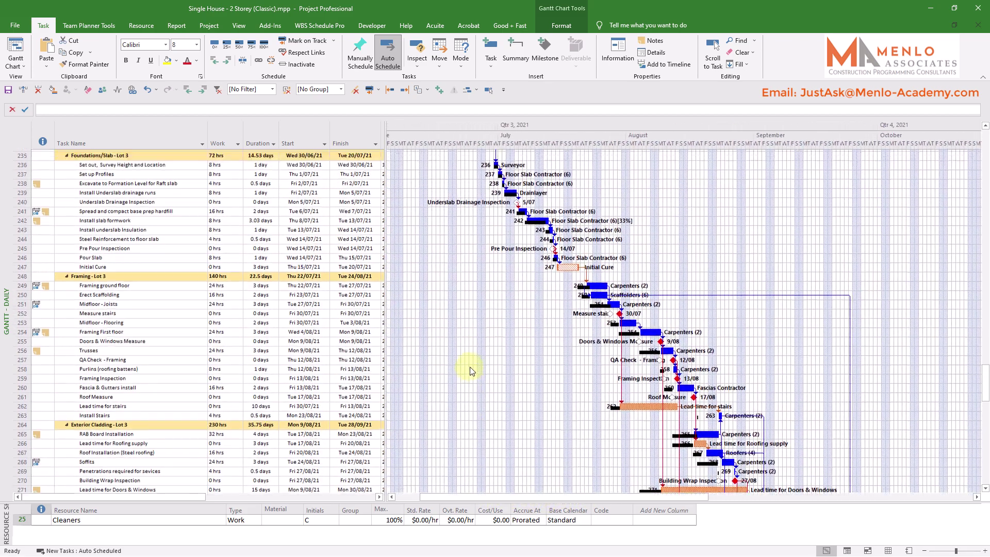
pyautogui.scroll(15, 477, 283)
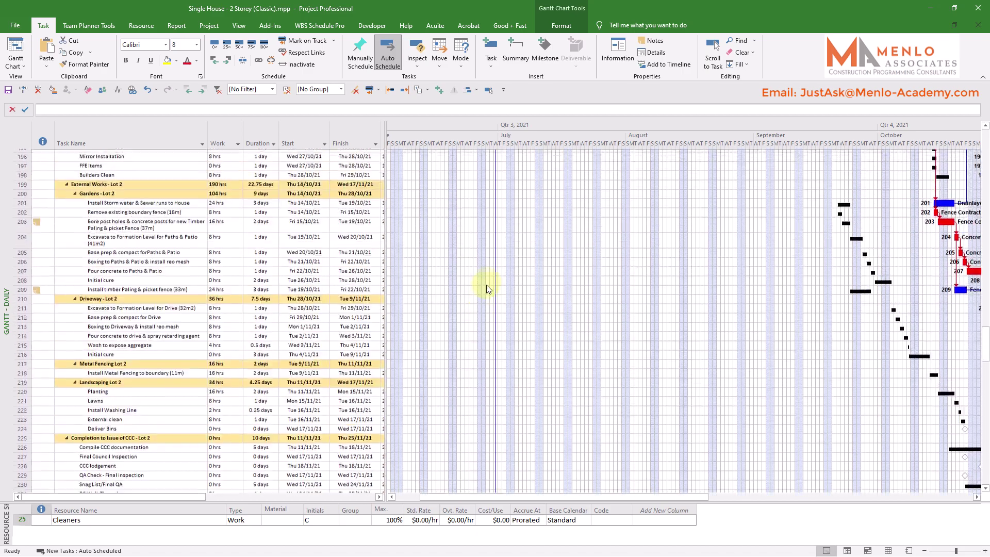
pyautogui.scroll(17, 499, 301)
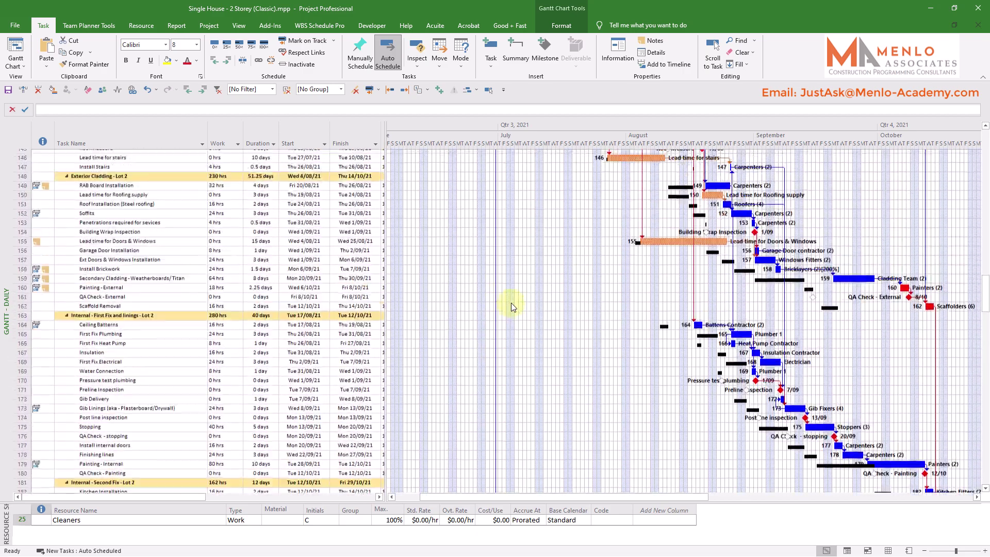
pyautogui.scroll(20, 522, 322)
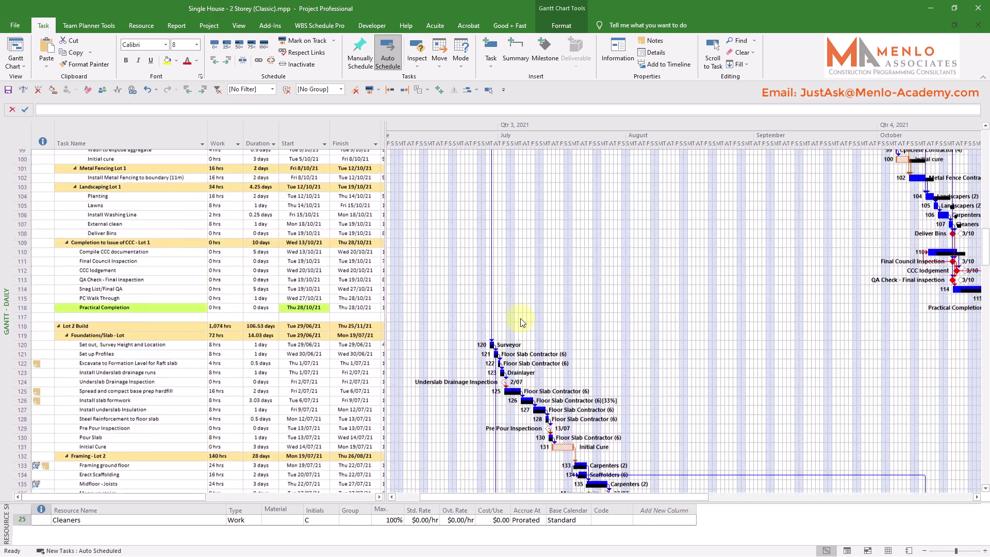
pyautogui.scroll(17, 521, 320)
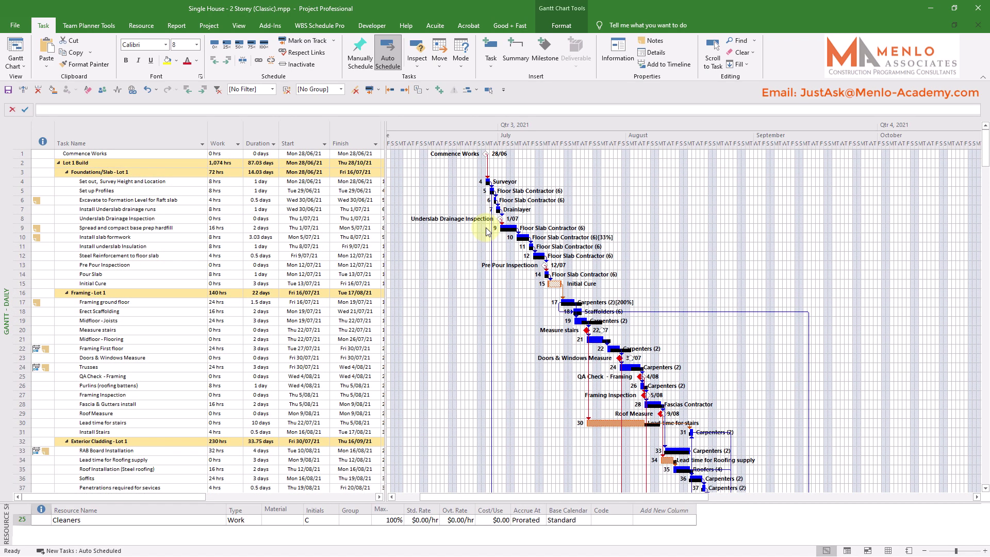
# Step: Examine the task sequence and baseline slippage of each lot from Lot 1 Framing down to Overall Completion
pyautogui.scroll(-4, 536, 302)
pyautogui.scroll(-5, 552, 291)
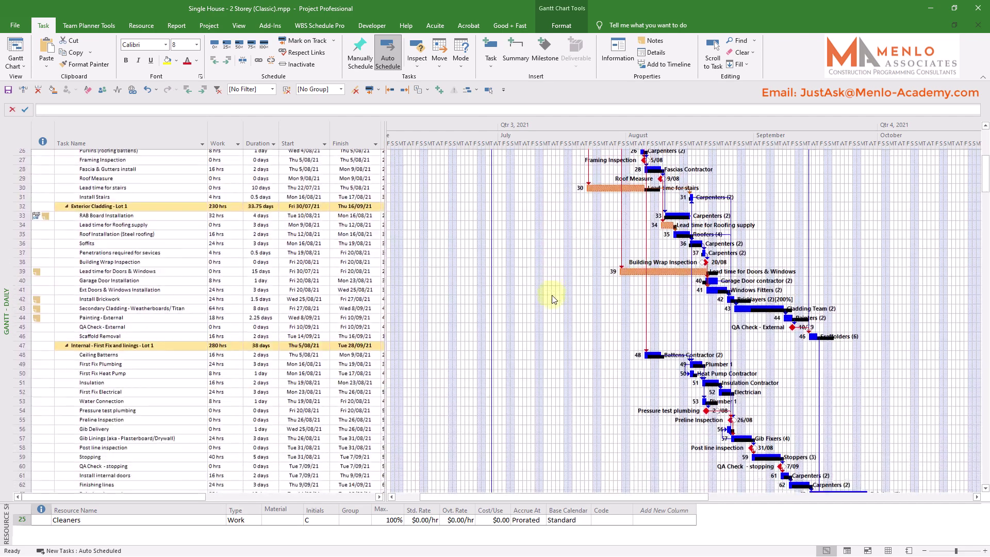
pyautogui.scroll(7, 663, 255)
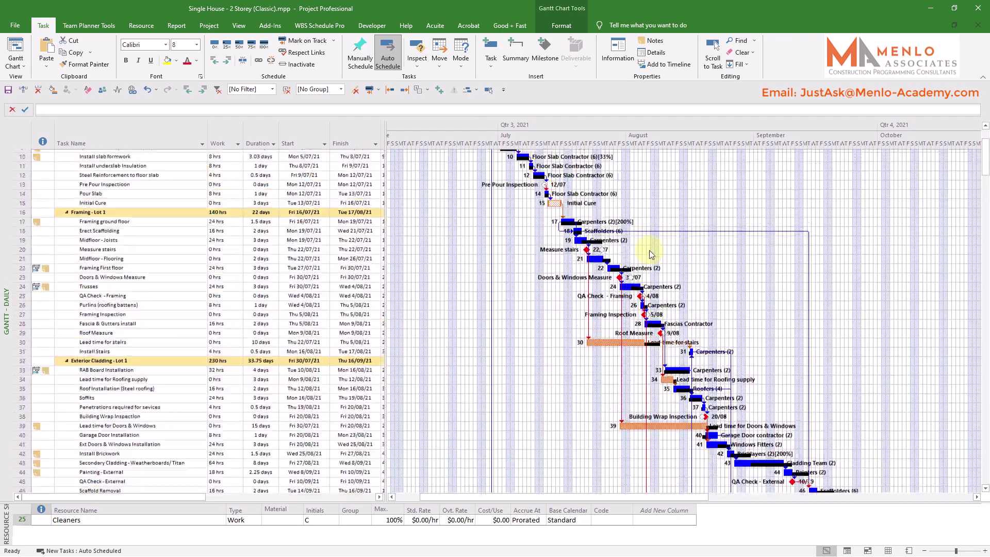
pyautogui.scroll(1, 531, 228)
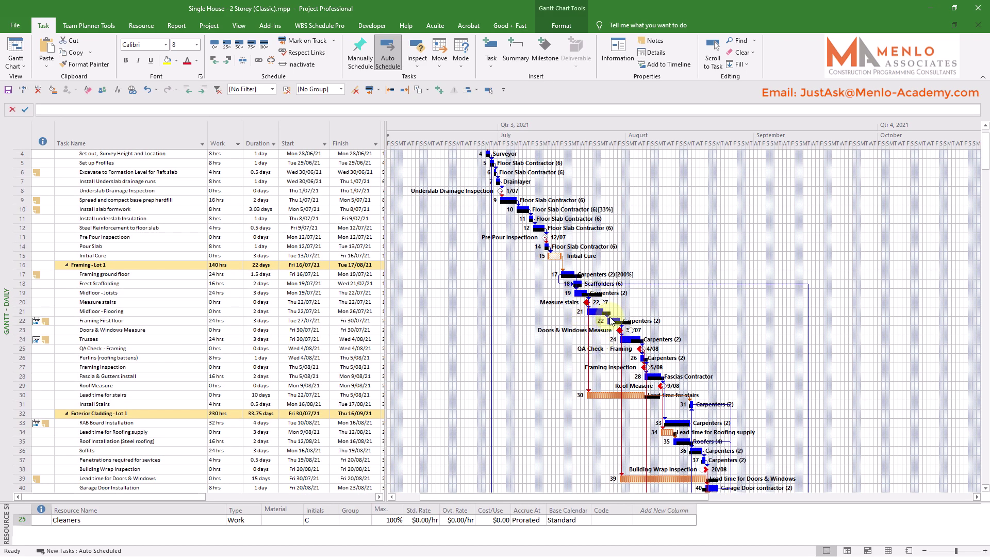
pyautogui.scroll(-7, 635, 348)
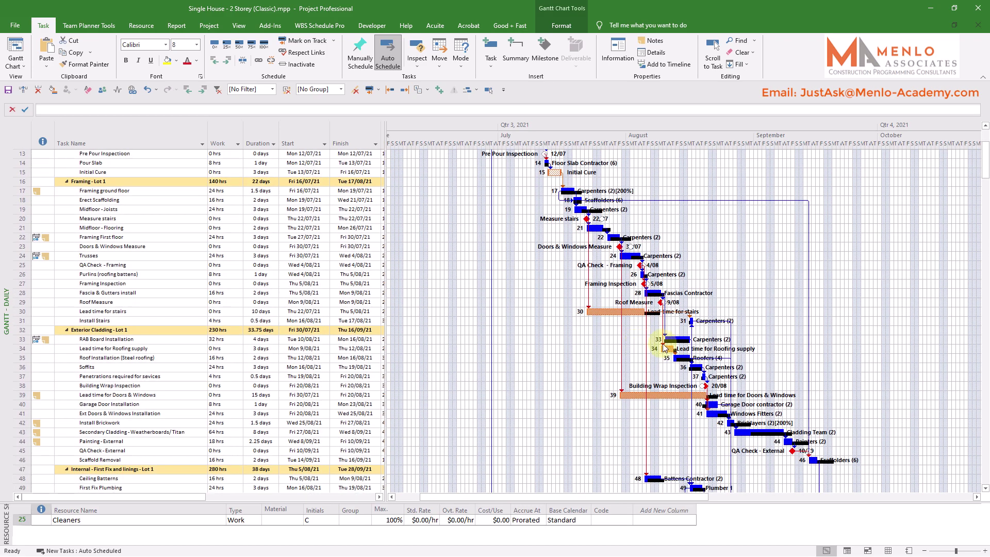
pyautogui.scroll(-12, 700, 348)
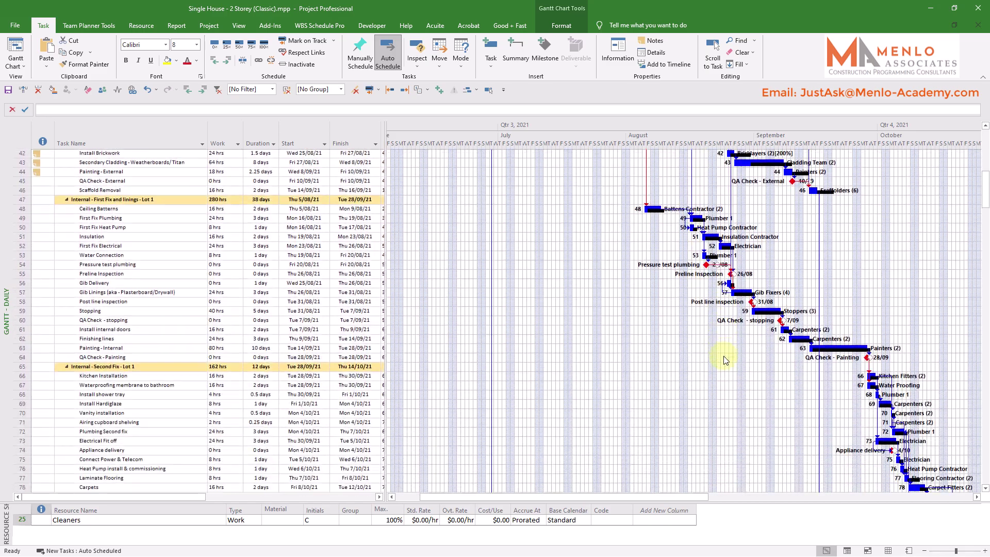
pyautogui.scroll(-16, 722, 369)
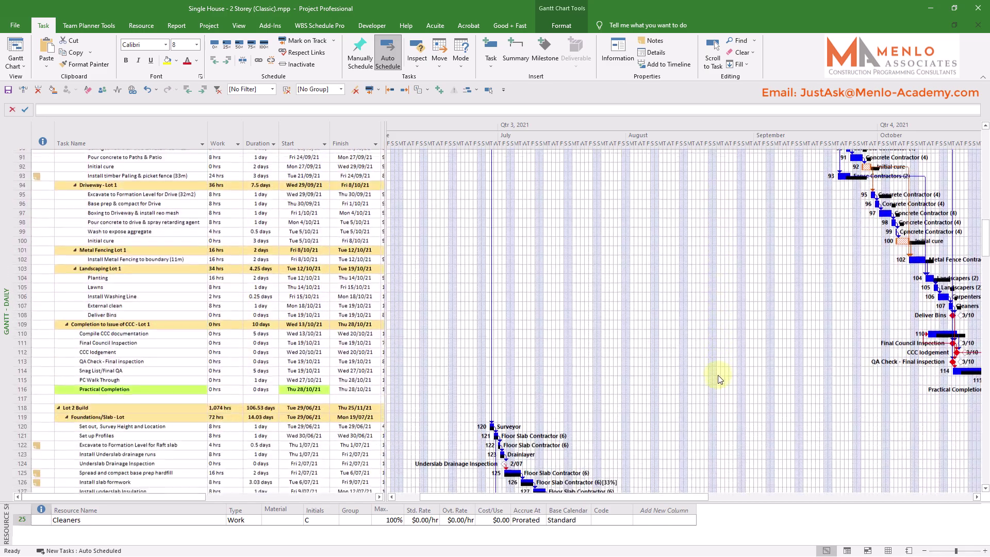
pyautogui.scroll(-9, 720, 381)
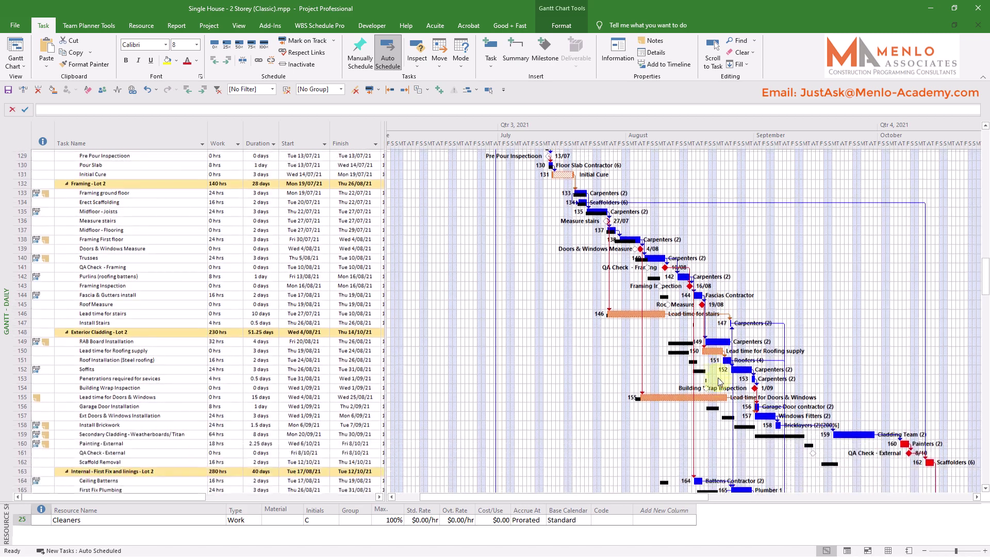
pyautogui.scroll(-4, 719, 381)
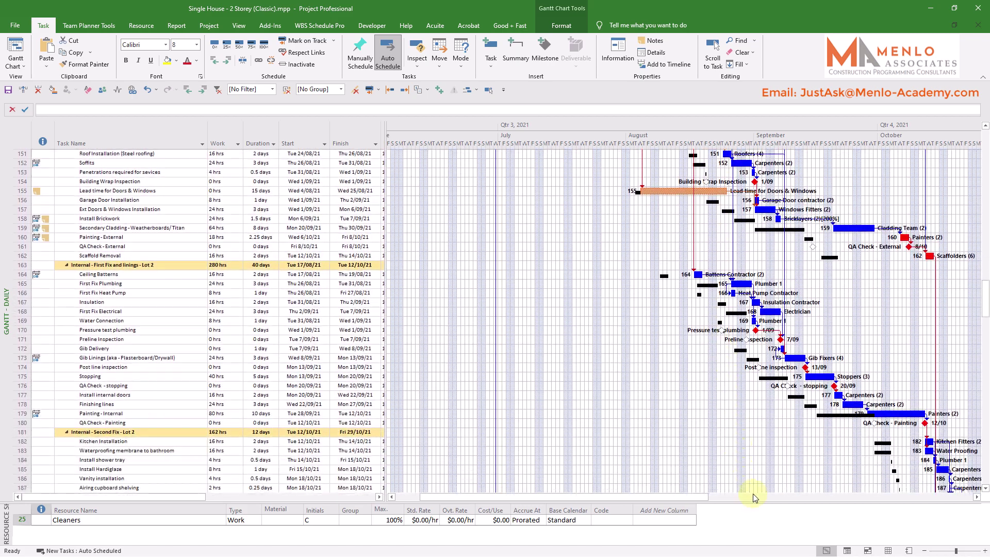
pyautogui.moveTo(692, 500); pyautogui.dragTo(871, 503)
pyautogui.scroll(-13, 855, 420)
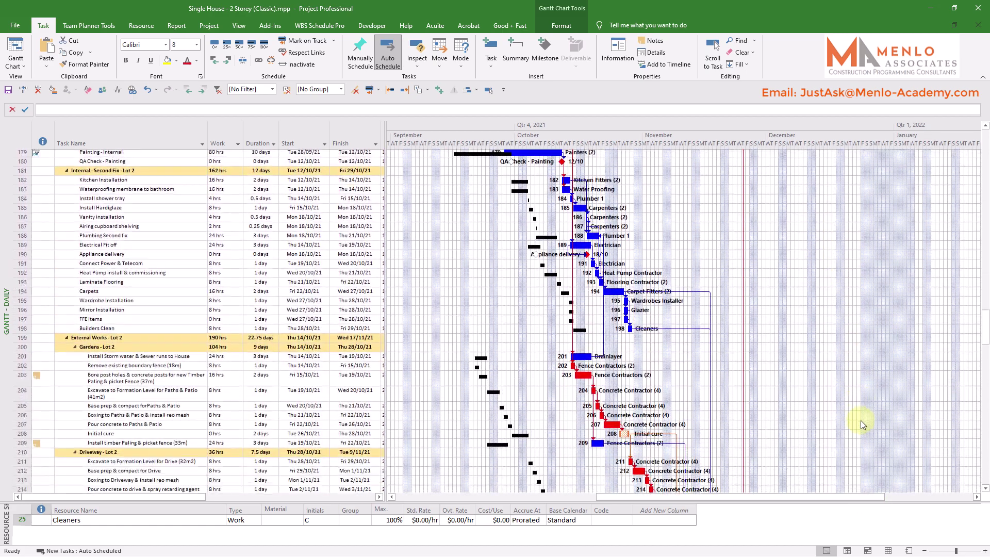
pyautogui.scroll(-6, 866, 415)
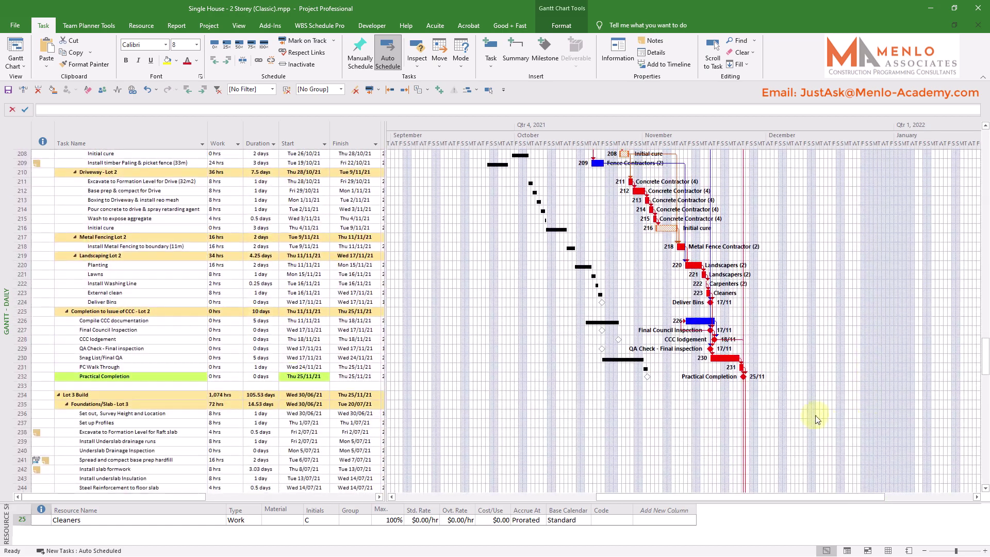
pyautogui.scroll(-11, 704, 416)
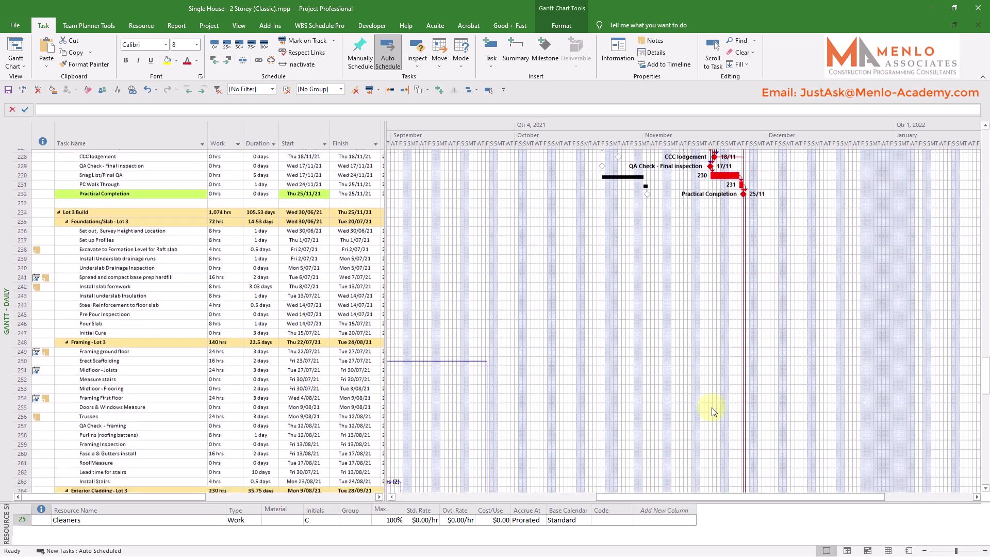
pyautogui.scroll(-16, 715, 408)
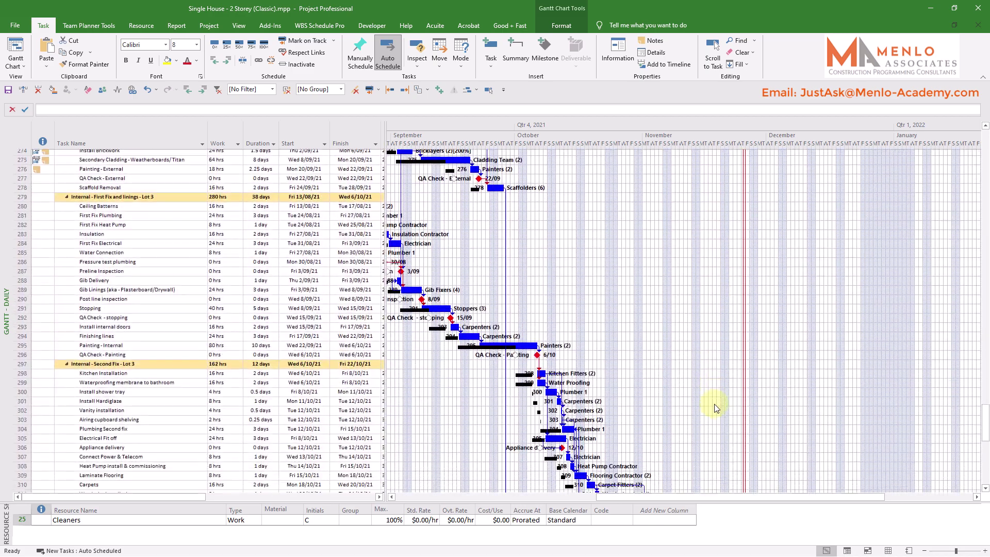
pyautogui.scroll(-12, 715, 408)
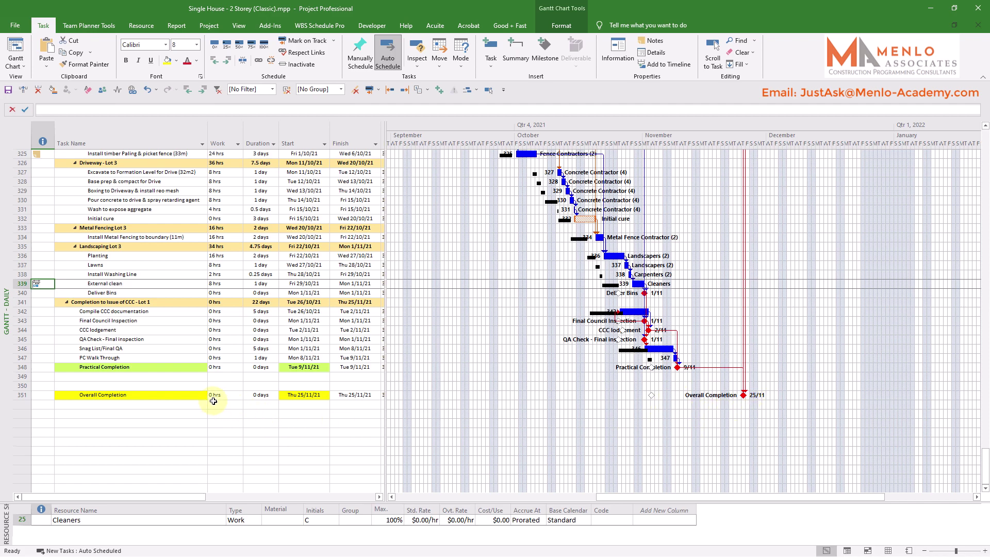
# Step: Filter the programme to show only the critical tasks
pyautogui.scroll(11, 213, 401)
pyautogui.scroll(15, 228, 391)
pyautogui.scroll(13, 614, 277)
pyautogui.scroll(6, 613, 277)
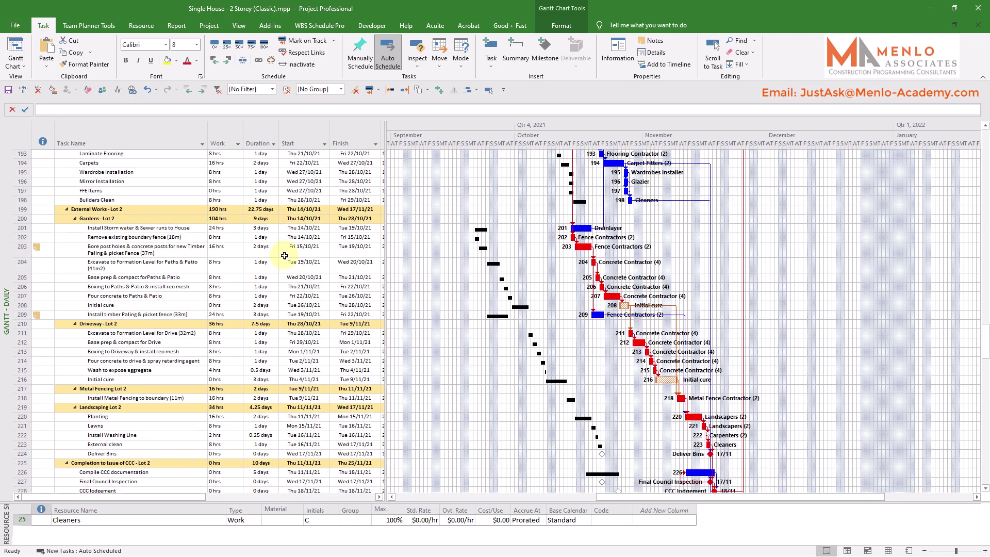
pyautogui.scroll(4, 531, 299)
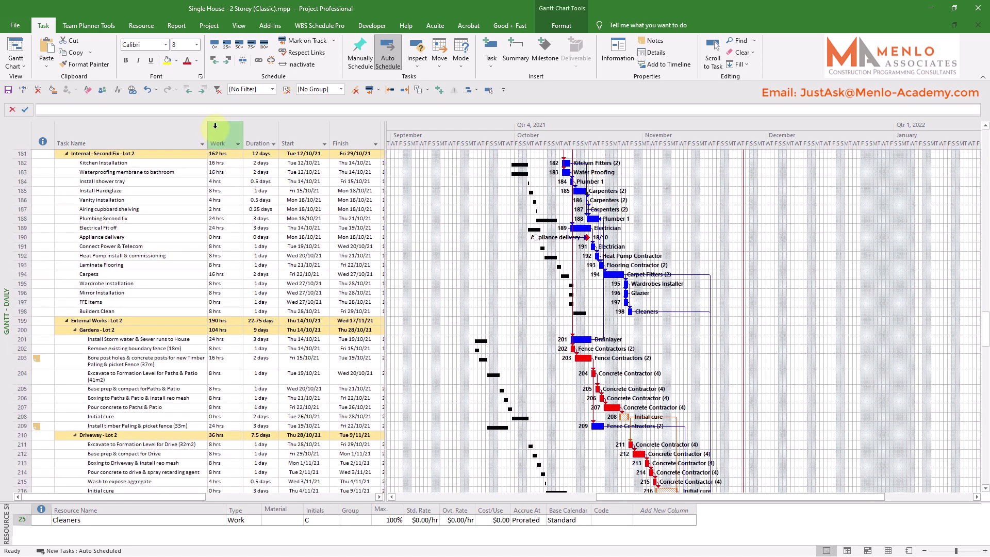
pyautogui.click(273, 90)
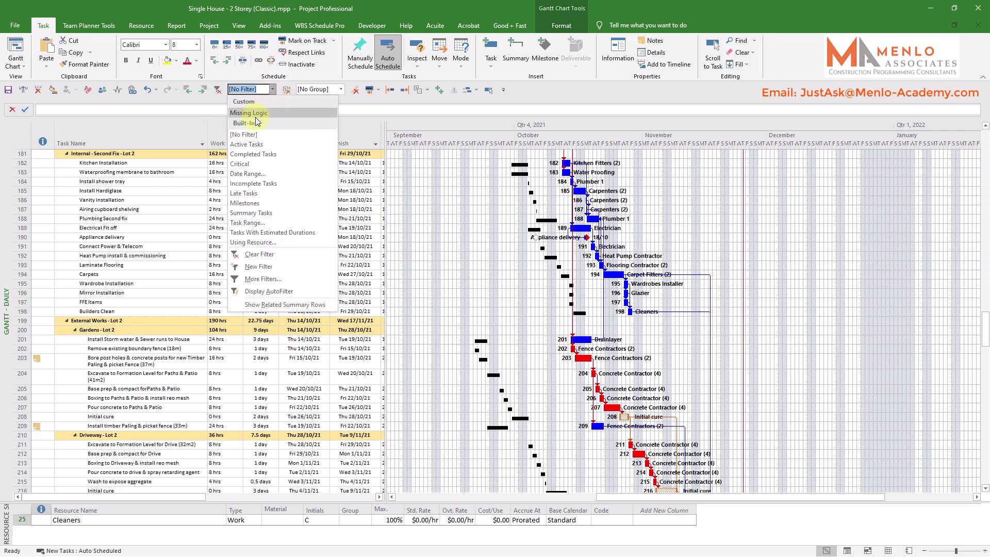
pyautogui.click(240, 164)
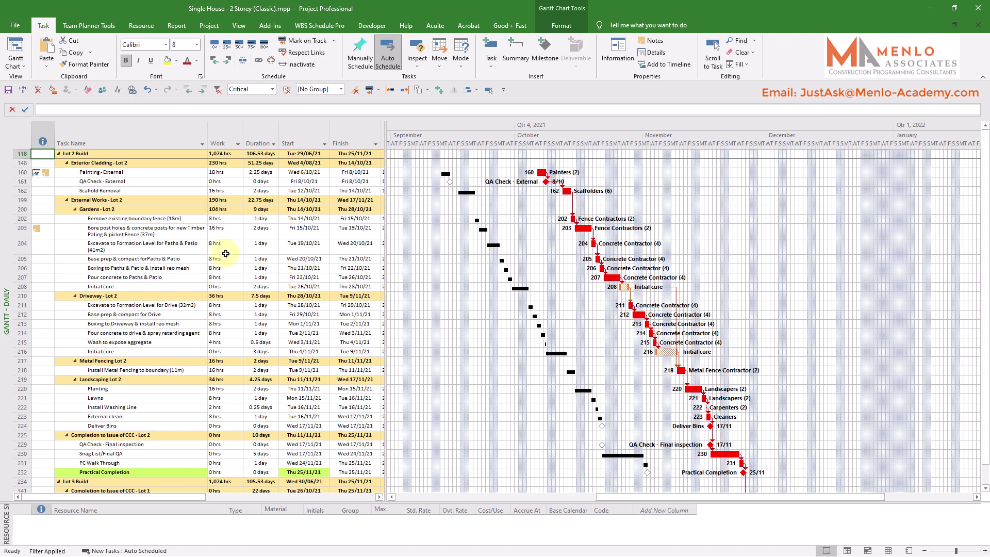
# Step: Review the critical path from Lot 2's Painting - External task and display the project statistics clear of the critical bars
pyautogui.scroll(-2, 314, 276)
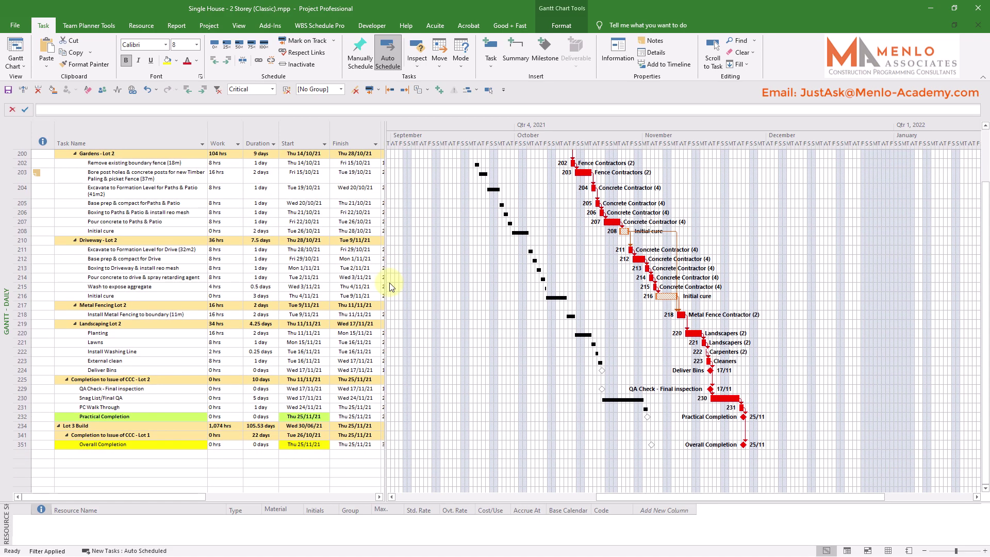
pyautogui.scroll(3, 388, 281)
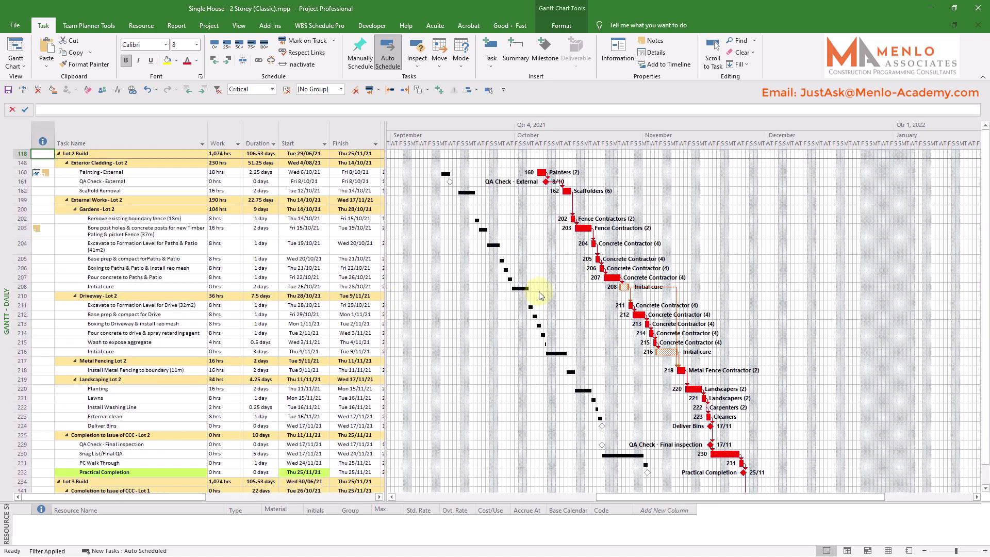
pyautogui.click(148, 174)
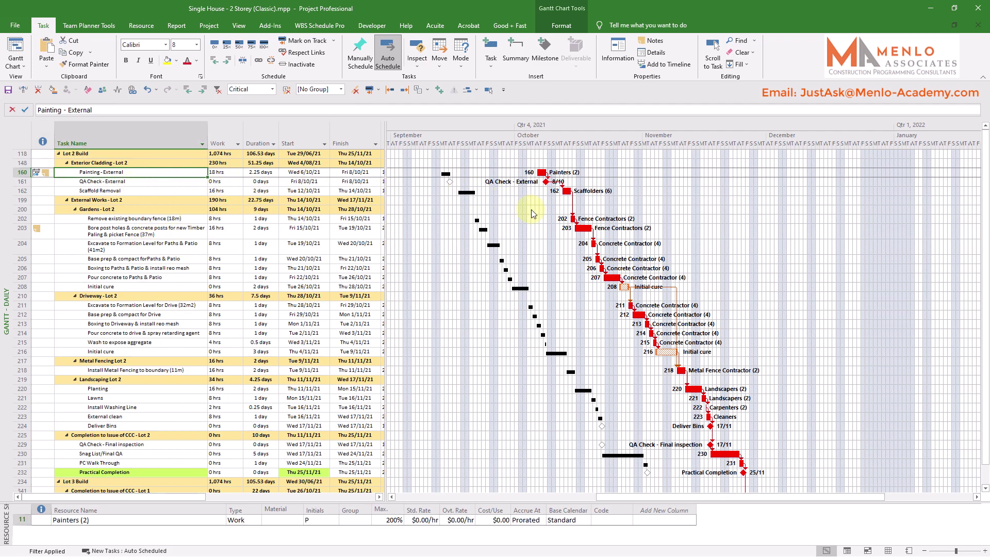
pyautogui.scroll(-3, 612, 296)
pyautogui.scroll(3, 580, 312)
pyautogui.click(118, 93)
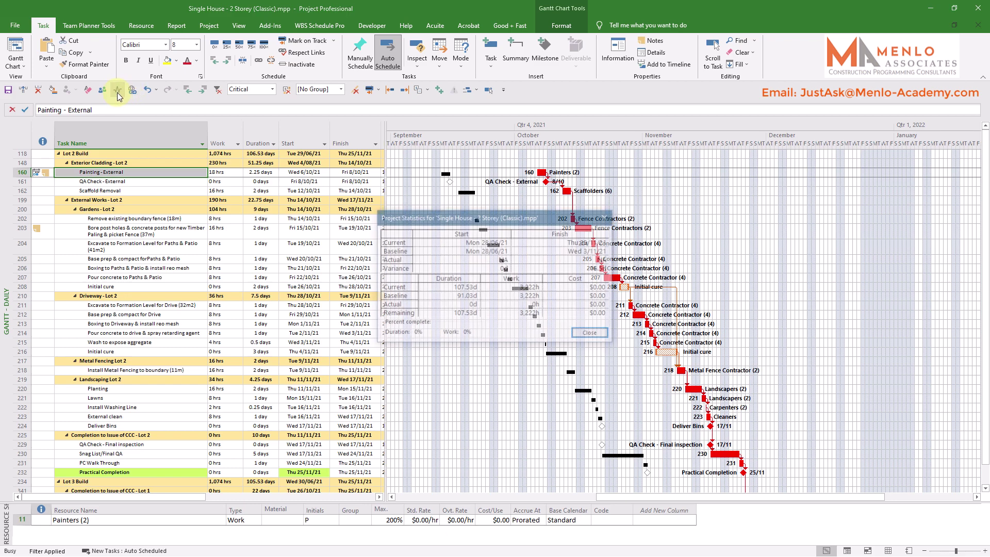
pyautogui.moveTo(464, 214); pyautogui.dragTo(761, 126)
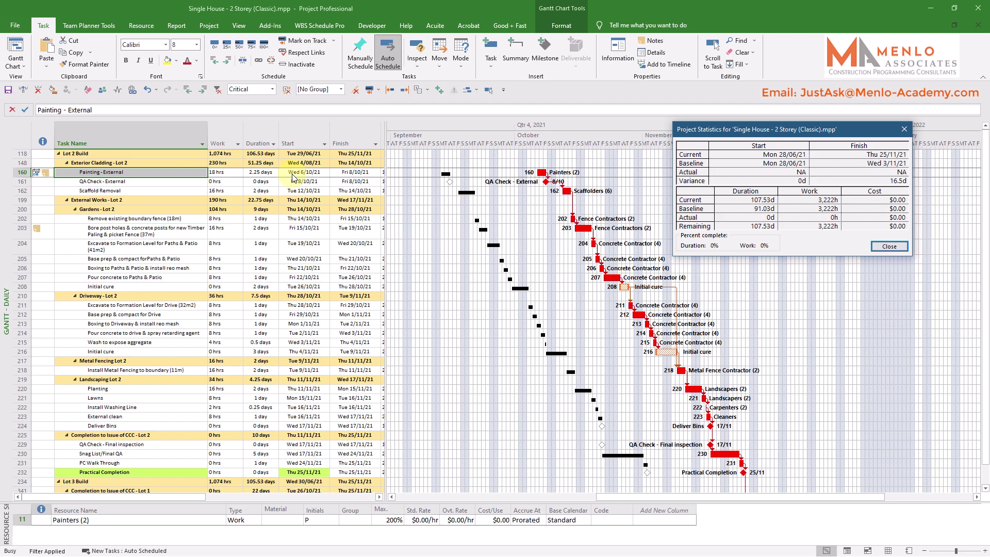
# Step: Close the project statistics and review the critical tasks from Lot 2's Painting - External to Overall Completion
pyautogui.click(884, 247)
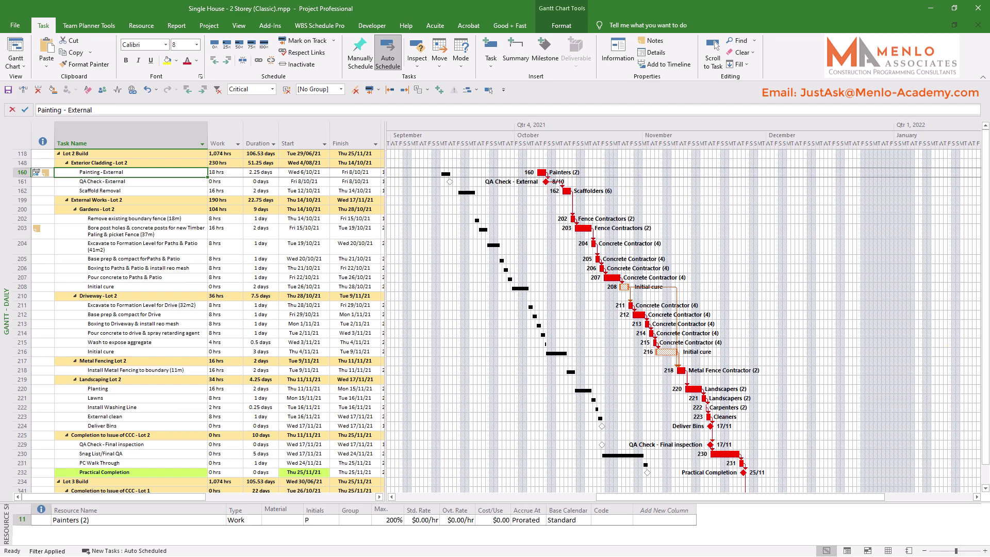
pyautogui.scroll(-2, 588, 393)
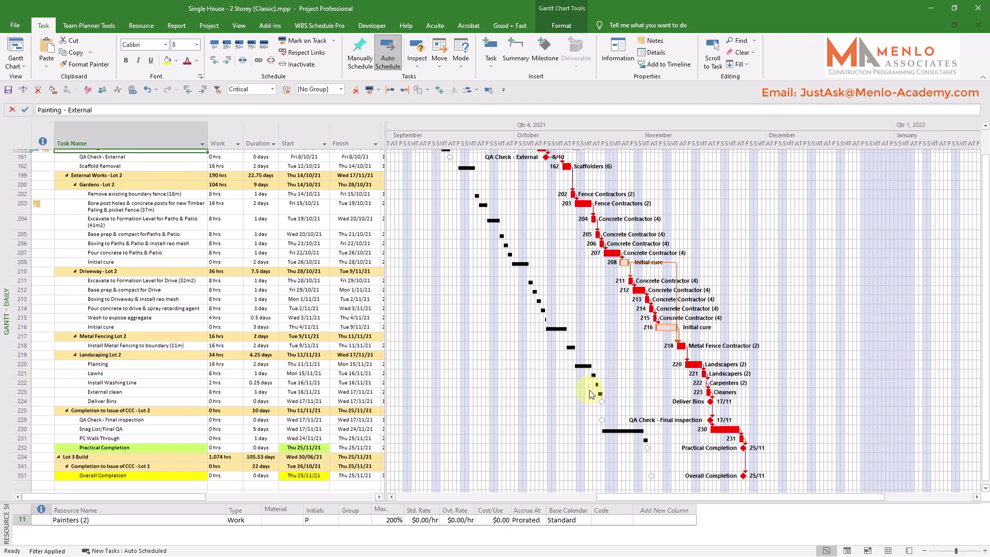
pyautogui.scroll(2, 589, 389)
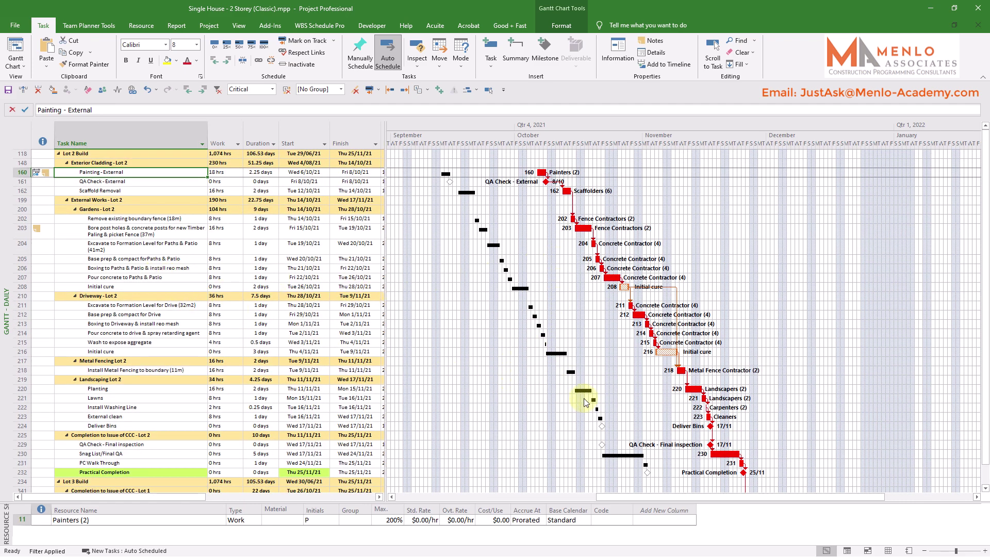
# Step: Insert a Total Slack column before the Task Name column and narrow it to fit its contents
pyautogui.click(68, 189)
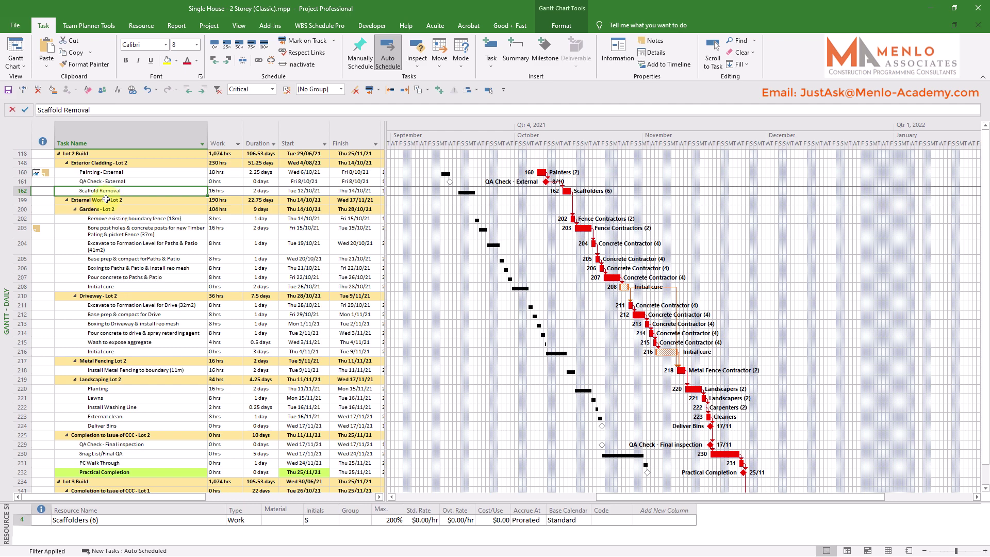
pyautogui.click(23, 90)
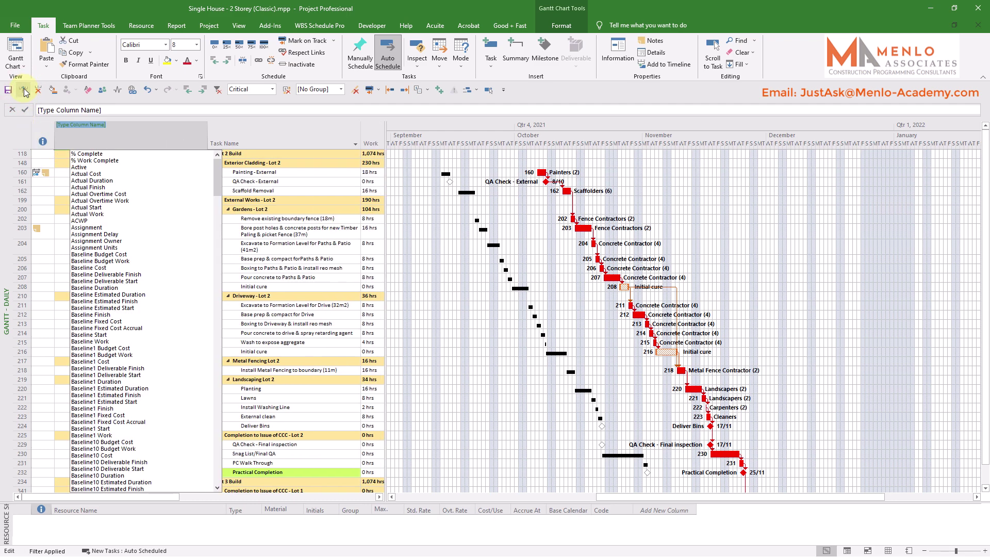
pyautogui.write('total Slack')
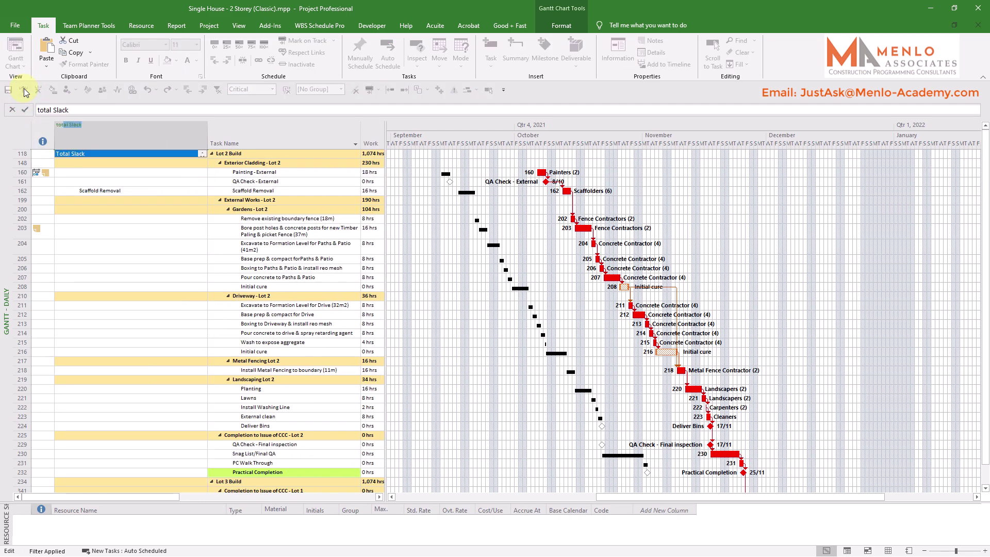
pyautogui.press('Return')
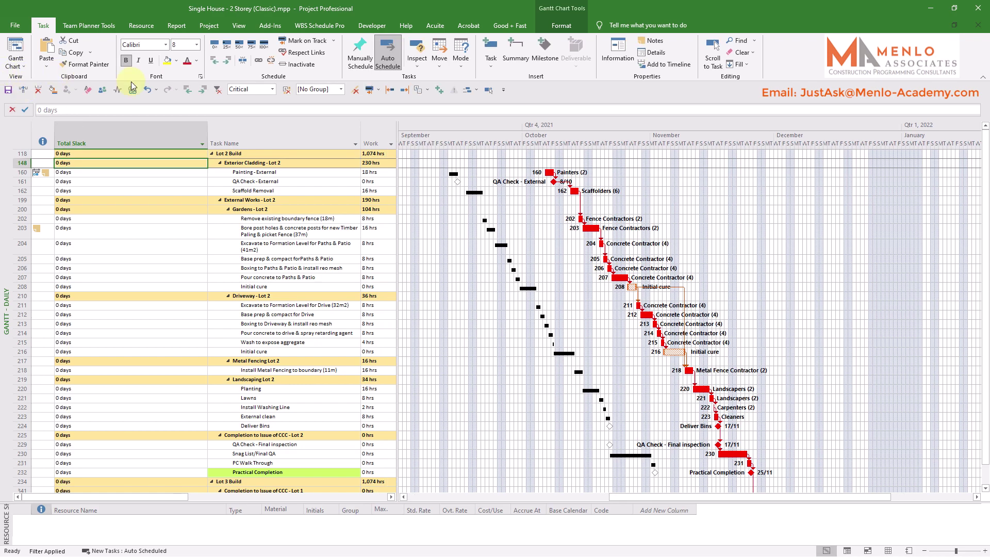
pyautogui.moveTo(201, 138); pyautogui.dragTo(99, 145)
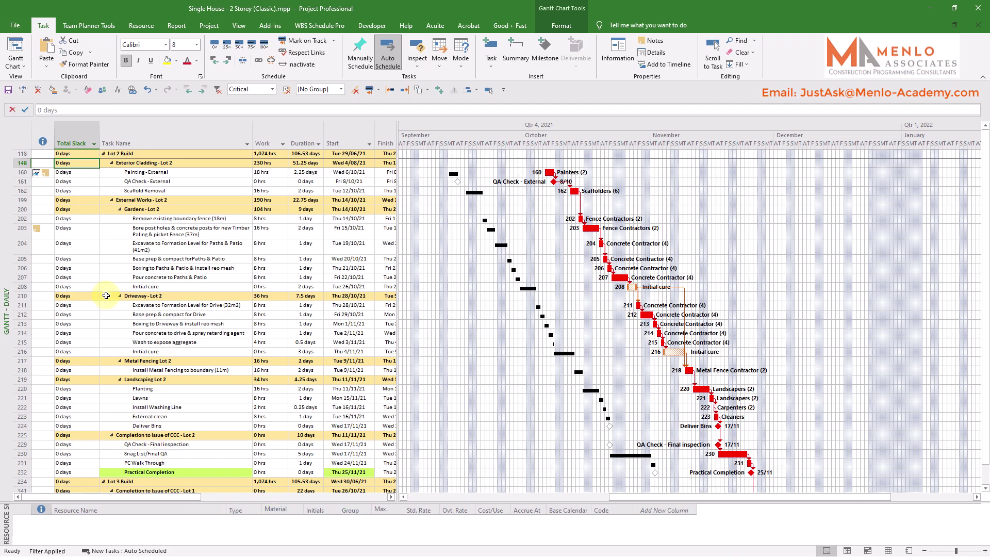
# Step: Clear the Critical filter to show all tasks again and go to task ID 160, Lot 2's Painting - External
pyautogui.click(206, 231)
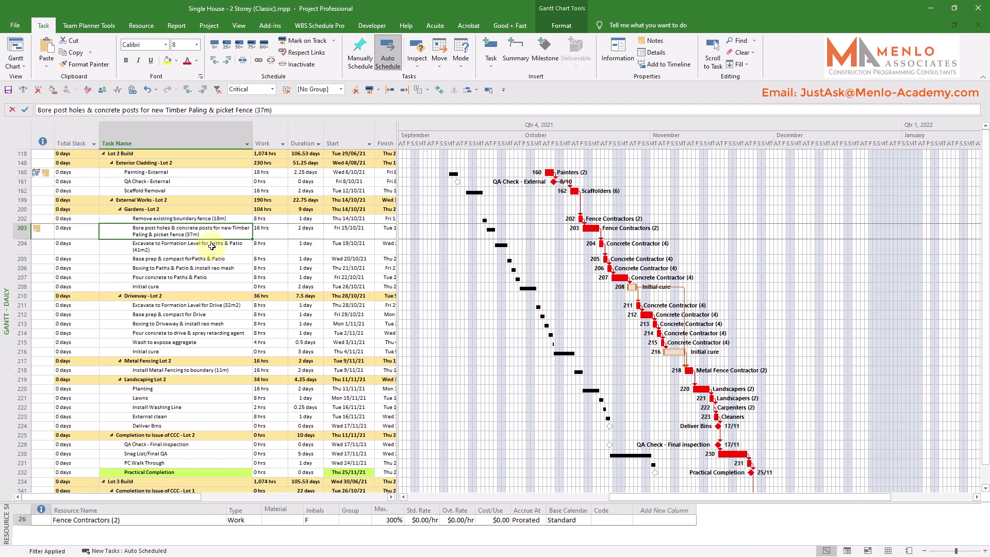
pyautogui.click(182, 174)
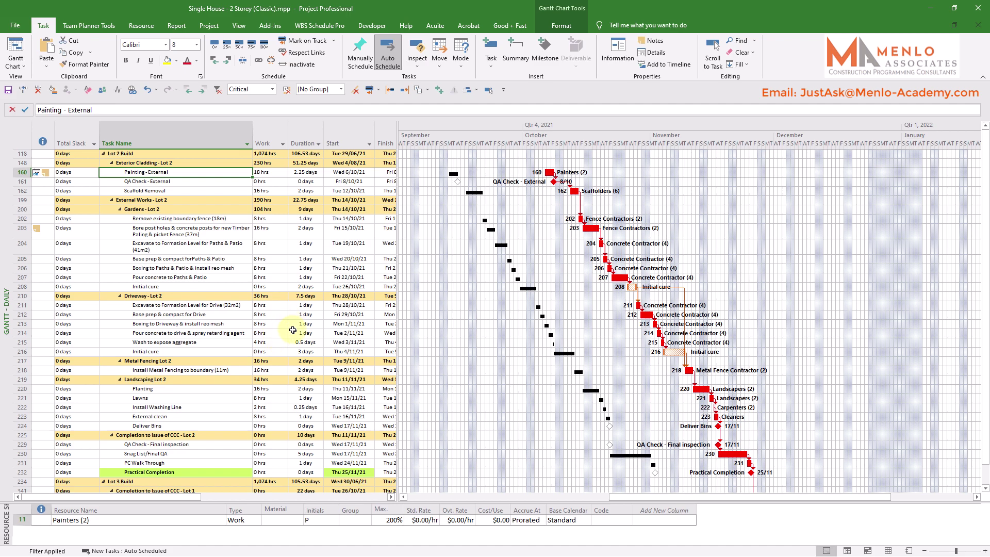
pyautogui.press('F3')
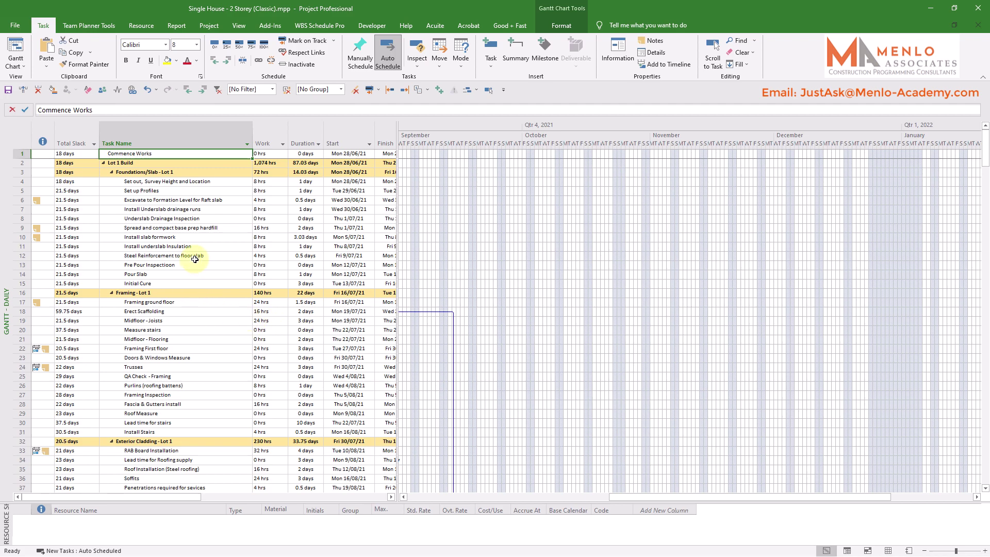
pyautogui.press('F5')
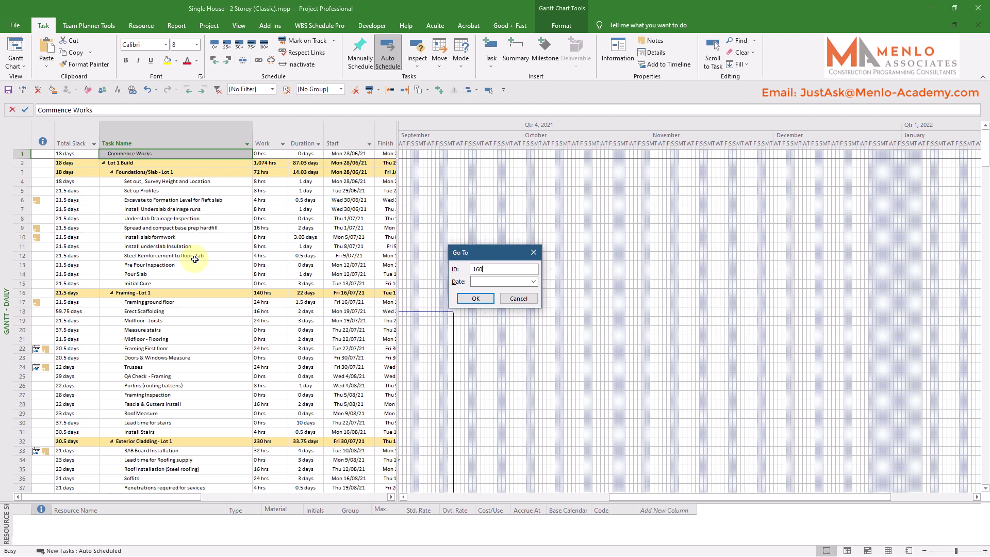
pyautogui.press('Return')
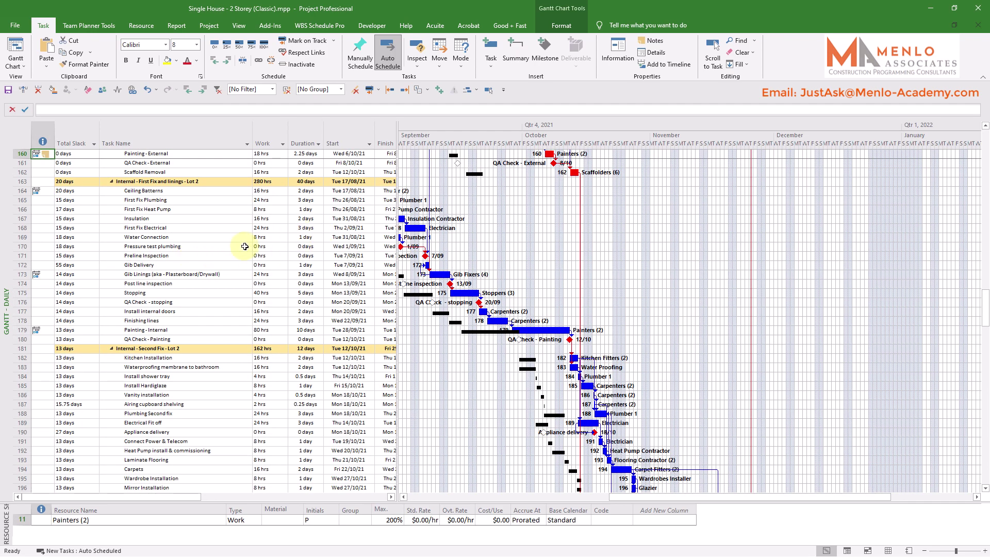
# Step: Widen the task table to reveal the Predecessors and Successors columns, with the September and October bars beside Lot 2's Painting - External
pyautogui.scroll(3, 245, 246)
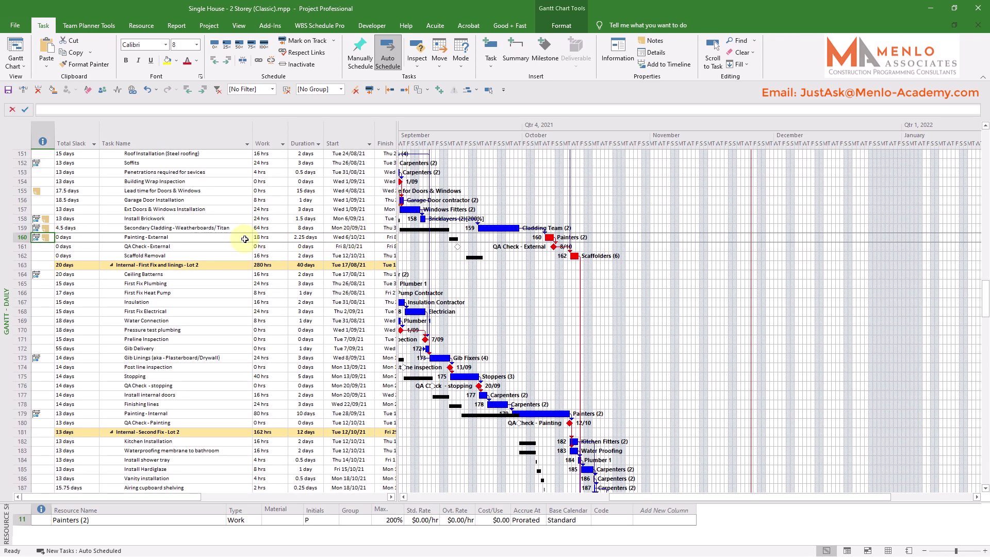
pyautogui.click(245, 239)
pyautogui.moveTo(396, 257); pyautogui.dragTo(545, 258)
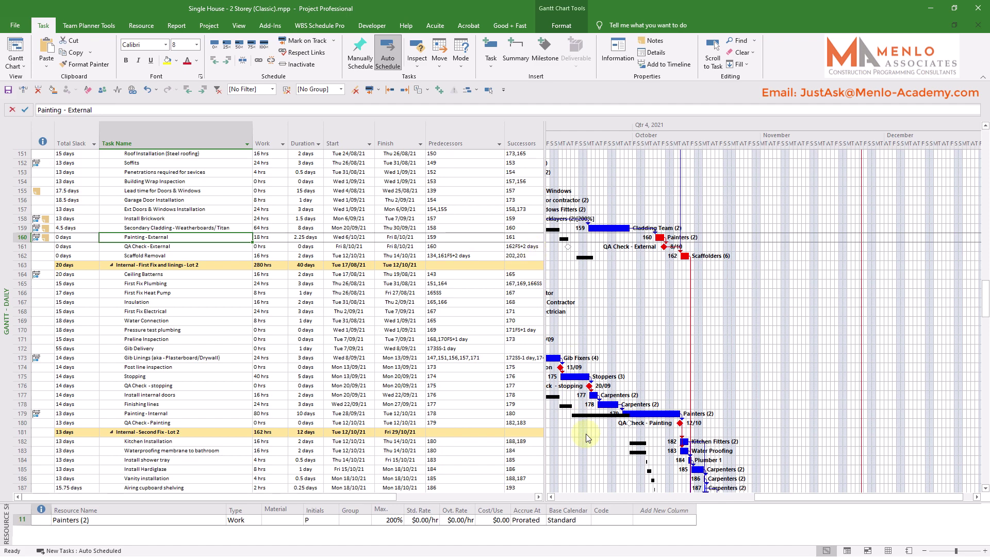
pyautogui.moveTo(774, 501); pyautogui.dragTo(702, 501)
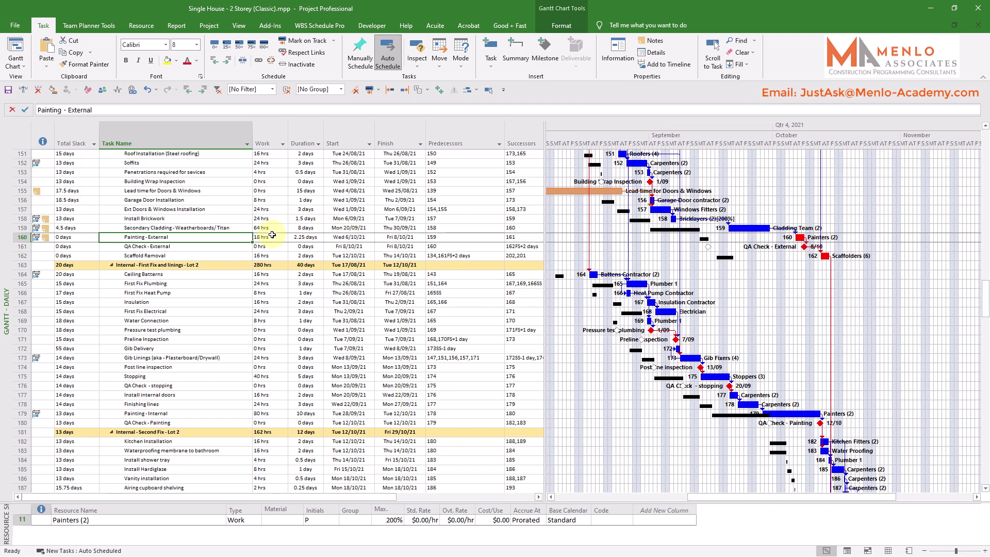
# Step: Compare Painting - External with its predecessor, Secondary Cladding - Weatherboards/ Titan, checking their link, dates and total slack
pyautogui.press('F2')
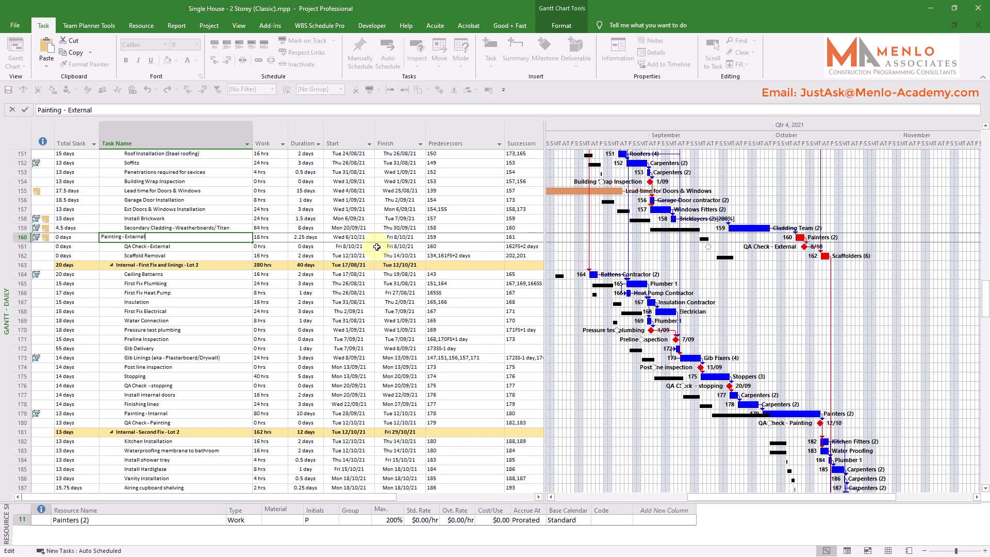
pyautogui.click(438, 237)
pyautogui.click(175, 228)
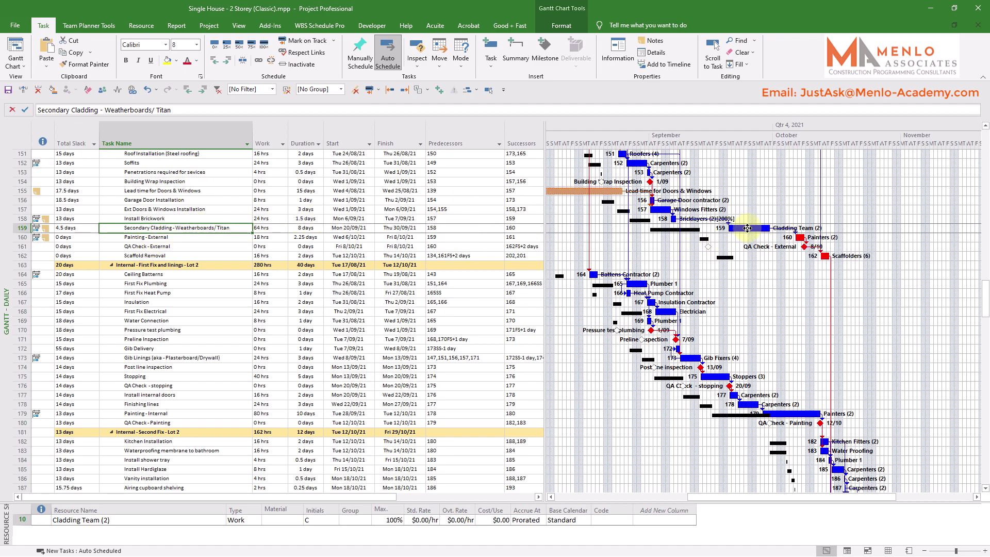
pyautogui.click(193, 237)
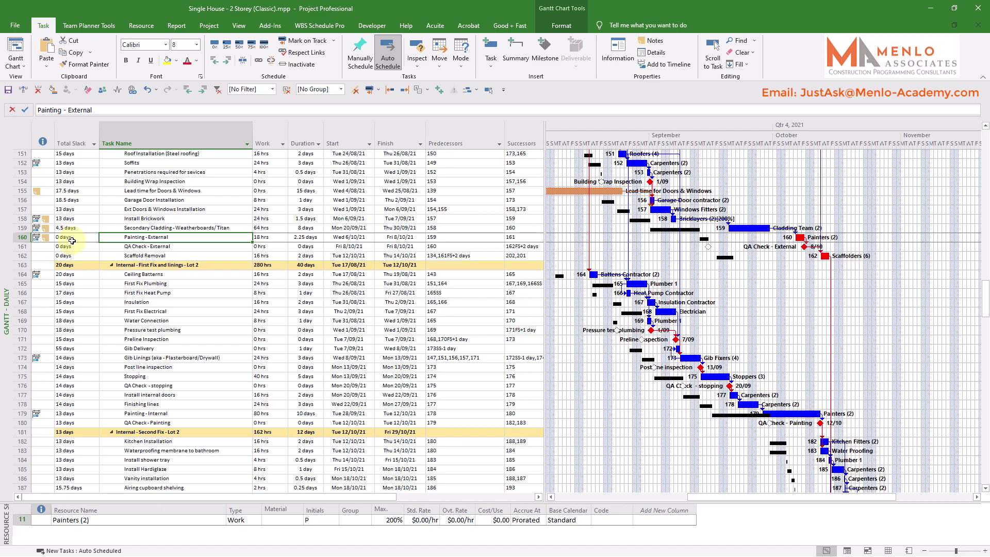
pyautogui.click(137, 228)
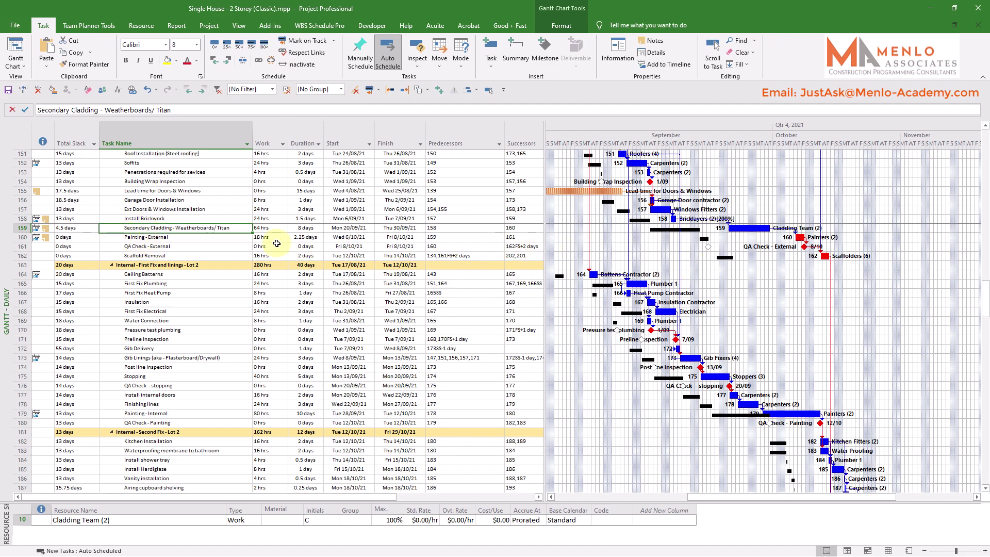
pyautogui.click(201, 239)
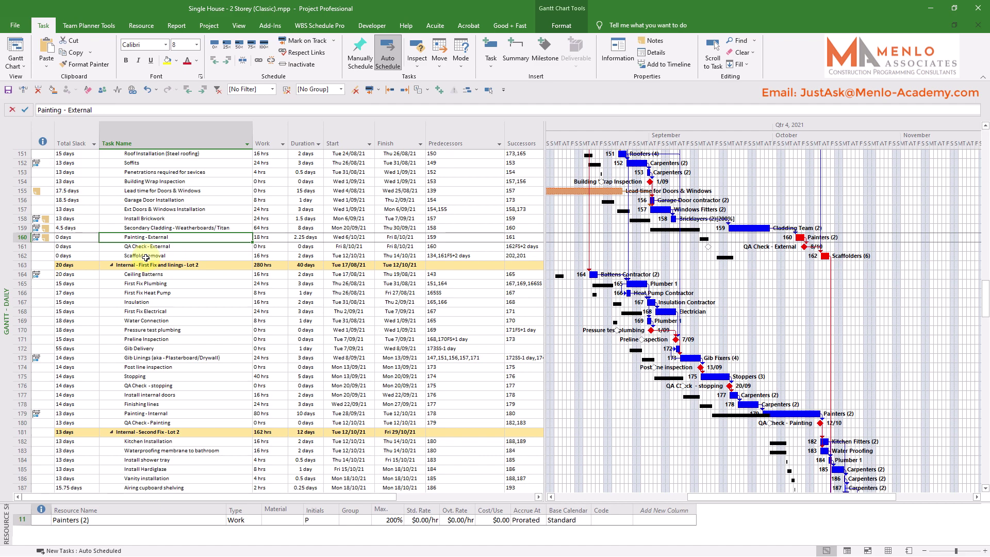
pyautogui.click(216, 229)
pyautogui.click(218, 237)
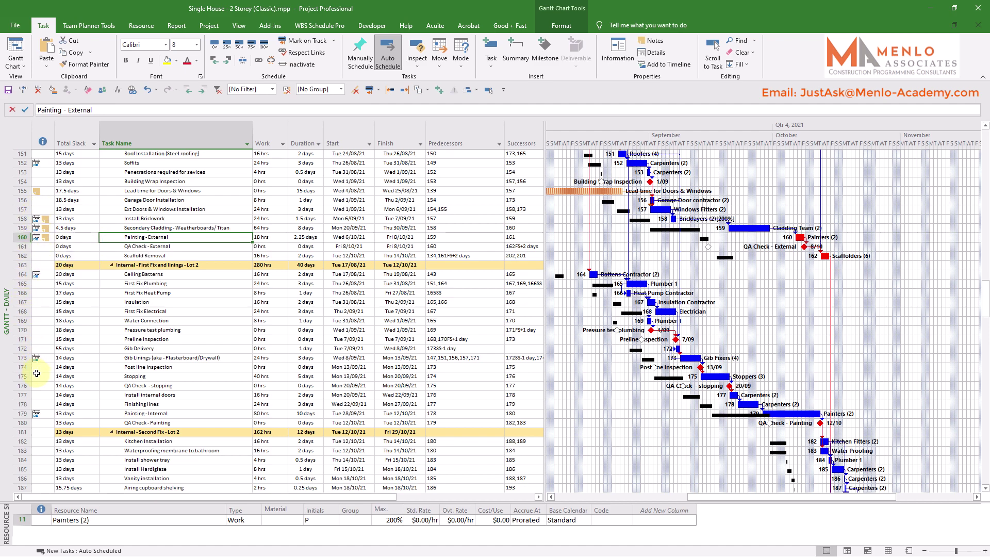
# Step: Check the constraint, notes and start date of Lot 2's Painting - External task
pyautogui.moveTo(38, 238)
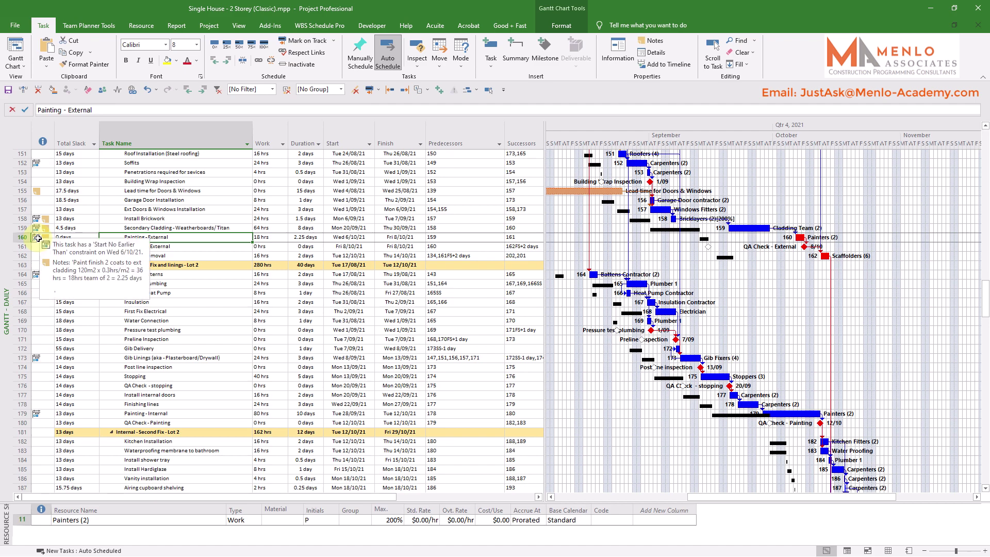
pyautogui.click(340, 238)
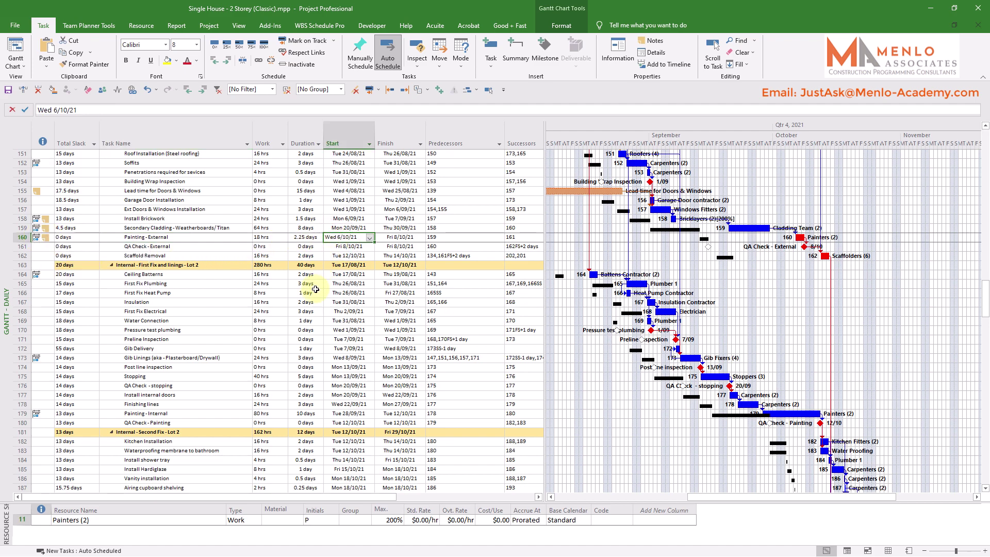
pyautogui.click(219, 238)
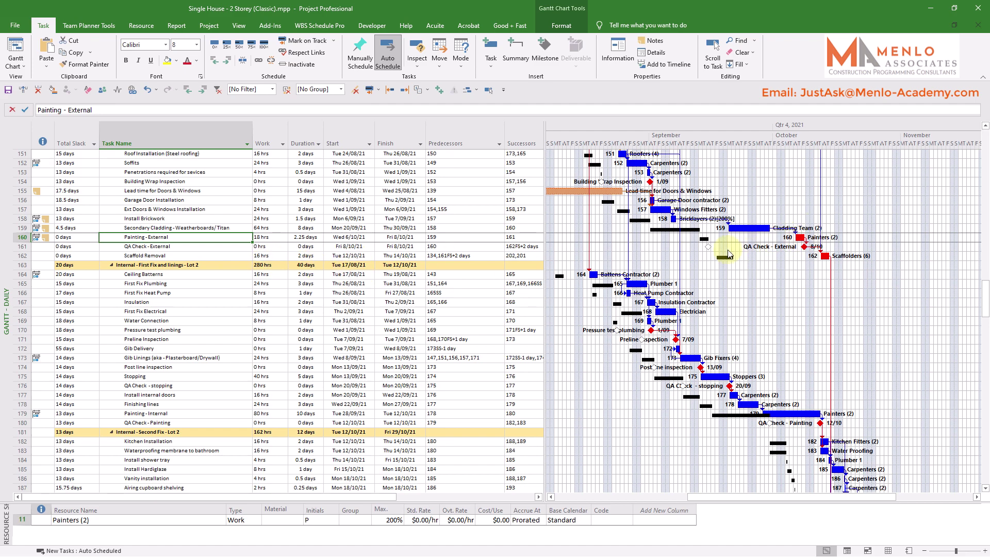
# Step: Examine the total slack of Lot 2's Secondary Cladding and Install Brickwork, and of the surrounding tasks from framing to second fix
pyautogui.click(672, 226)
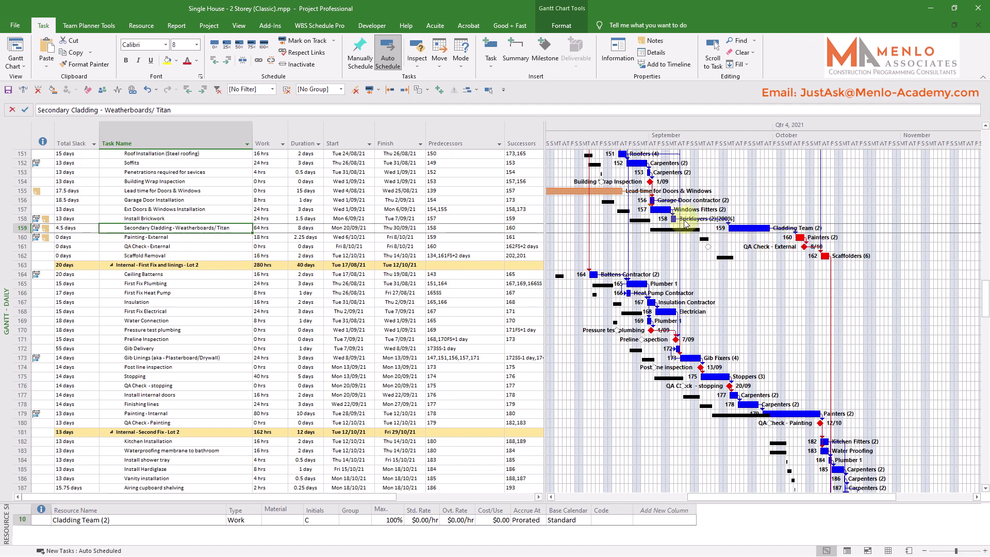
pyautogui.click(82, 228)
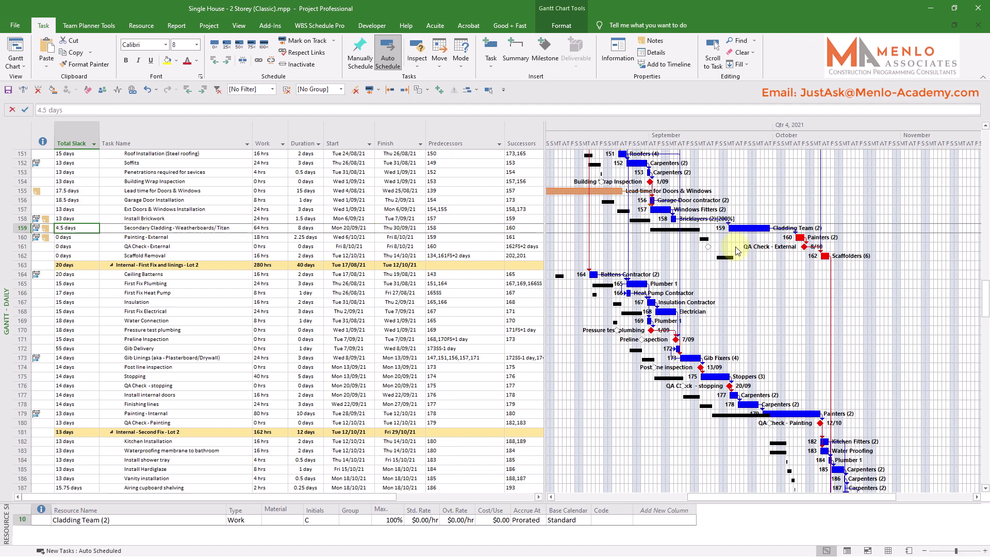
pyautogui.click(120, 219)
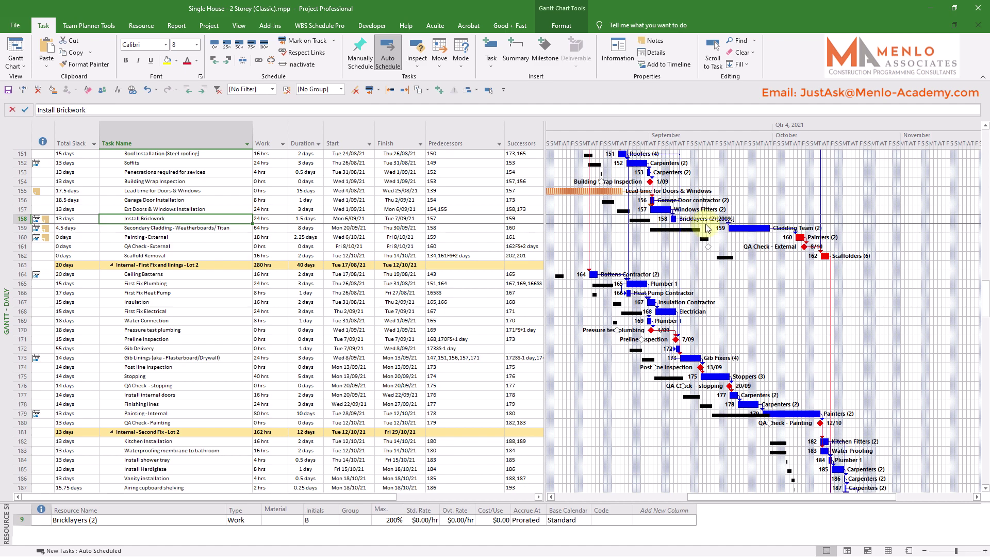
pyautogui.click(77, 219)
pyautogui.scroll(2, 731, 264)
pyautogui.scroll(3, 731, 264)
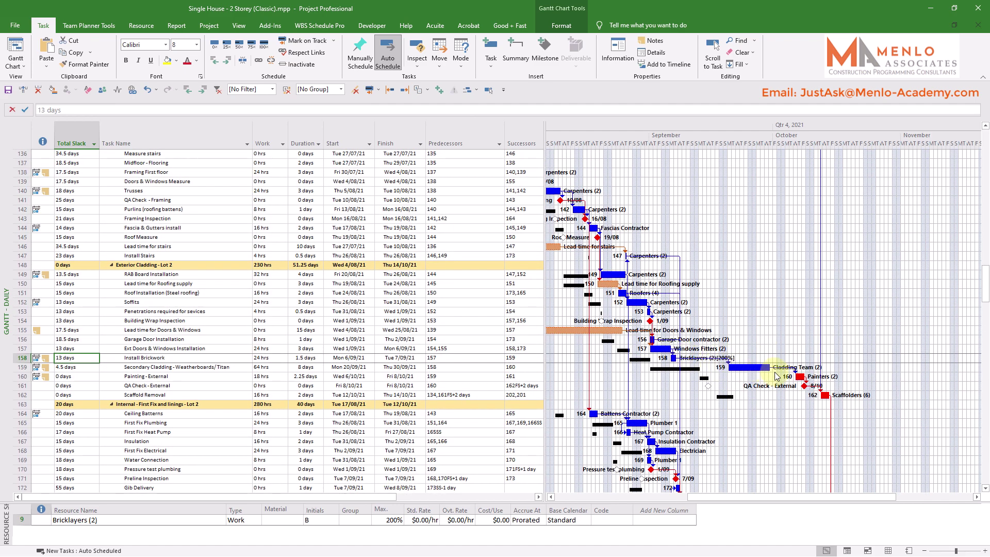
pyautogui.scroll(-1, 510, 351)
pyautogui.scroll(-4, 510, 352)
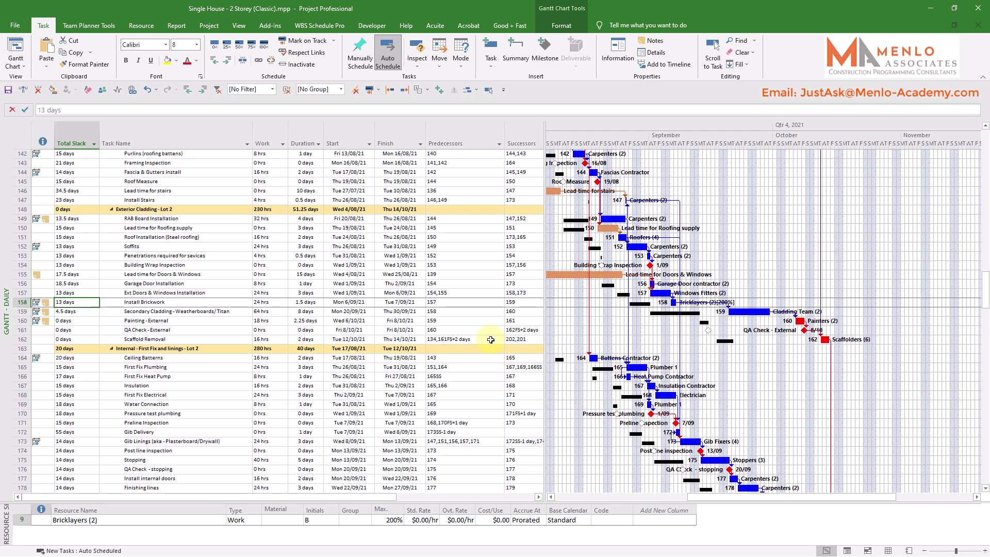
pyautogui.scroll(-1, 465, 305)
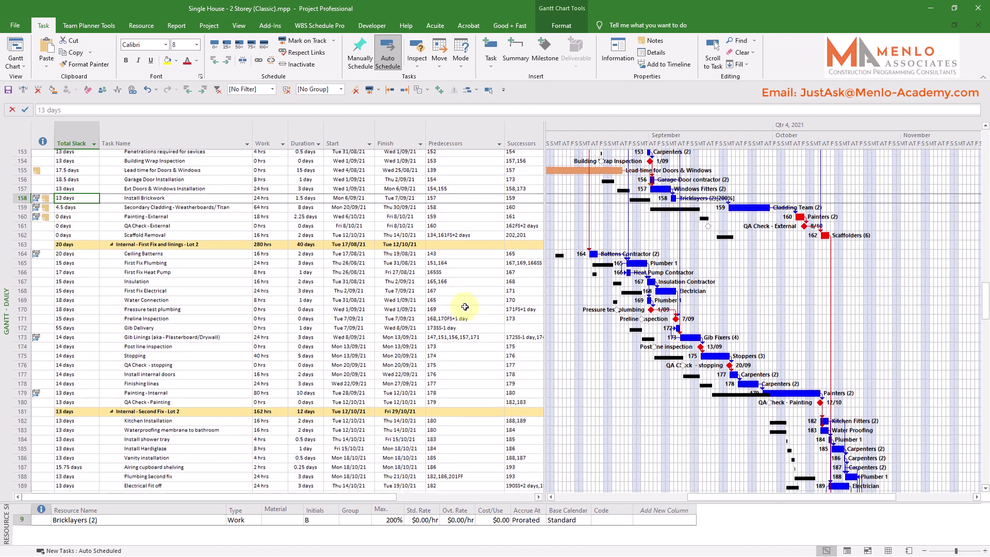
pyautogui.scroll(1, 467, 302)
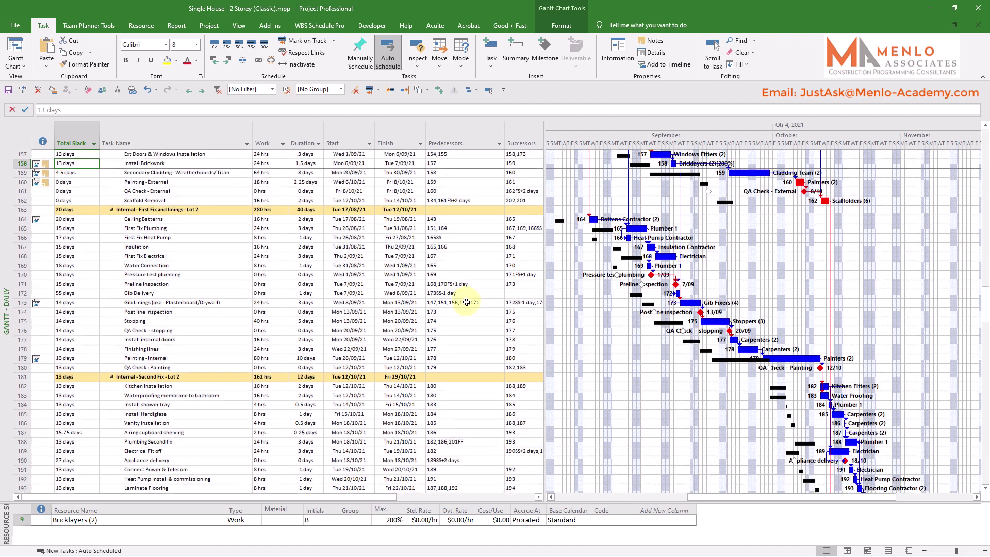